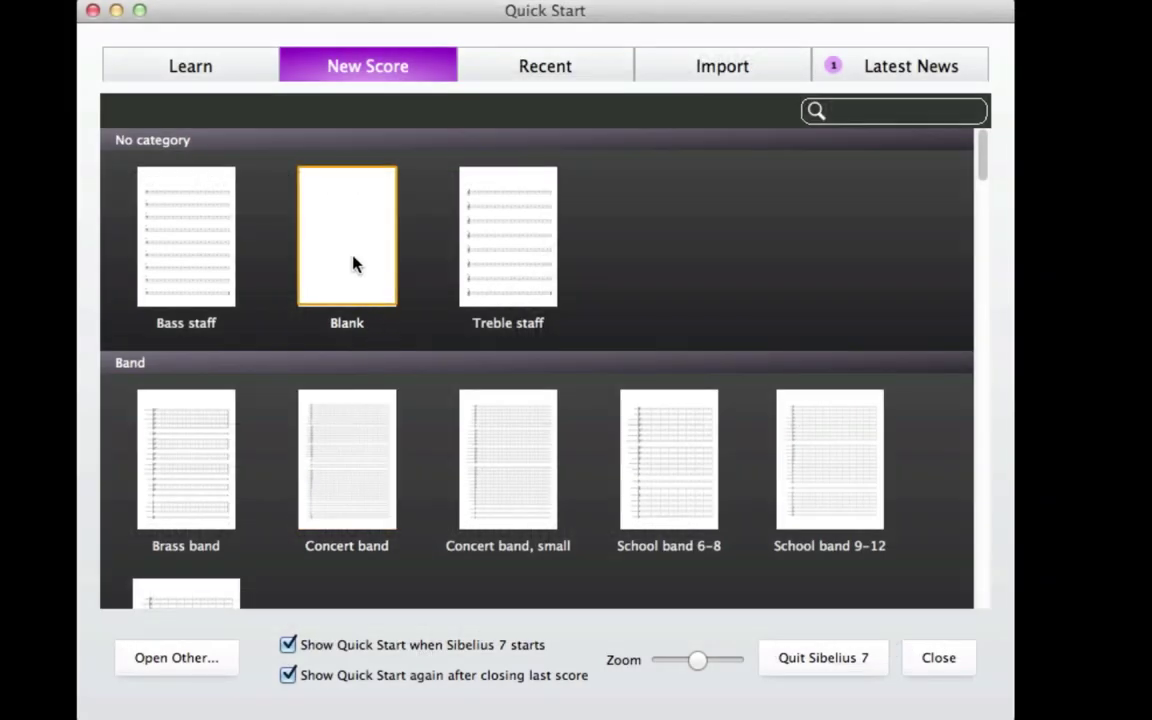
Start a Blank score containing one Unnamed (treble staff) instrument
double_click(351, 263)
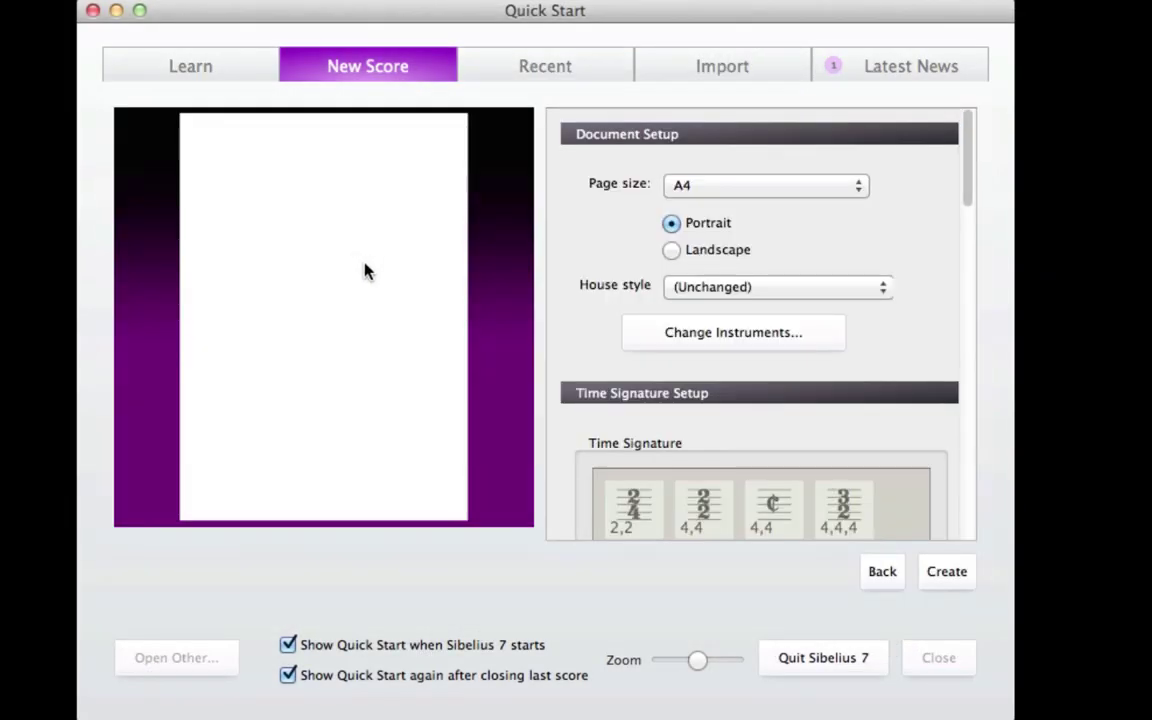
left_click(693, 334)
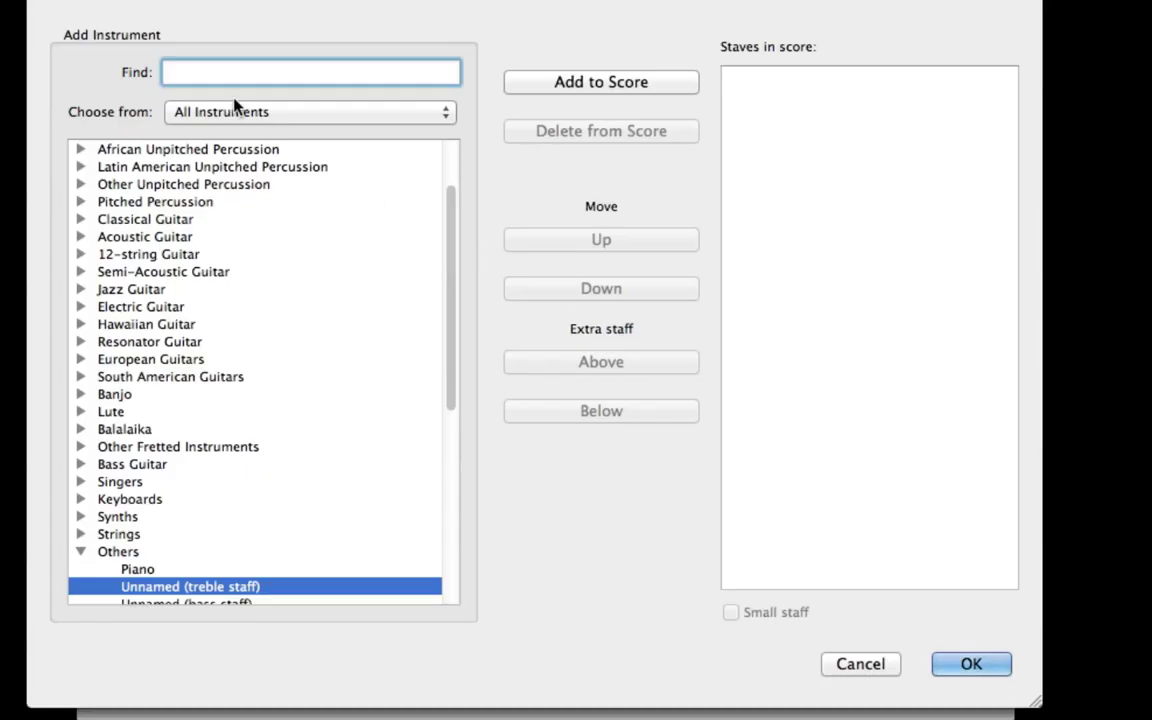
type("unname")
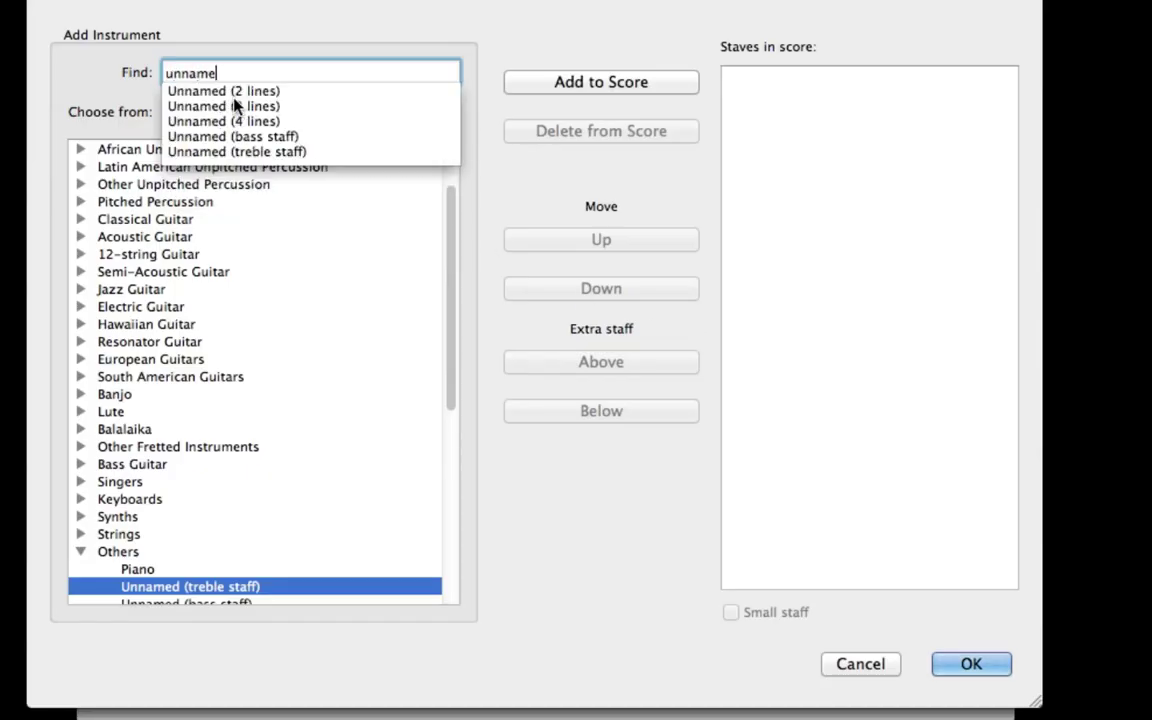
key("Down")
key("Down")
key("Down")
key("Down")
key("Down")
key("Down")
key("Up")
key("Return")
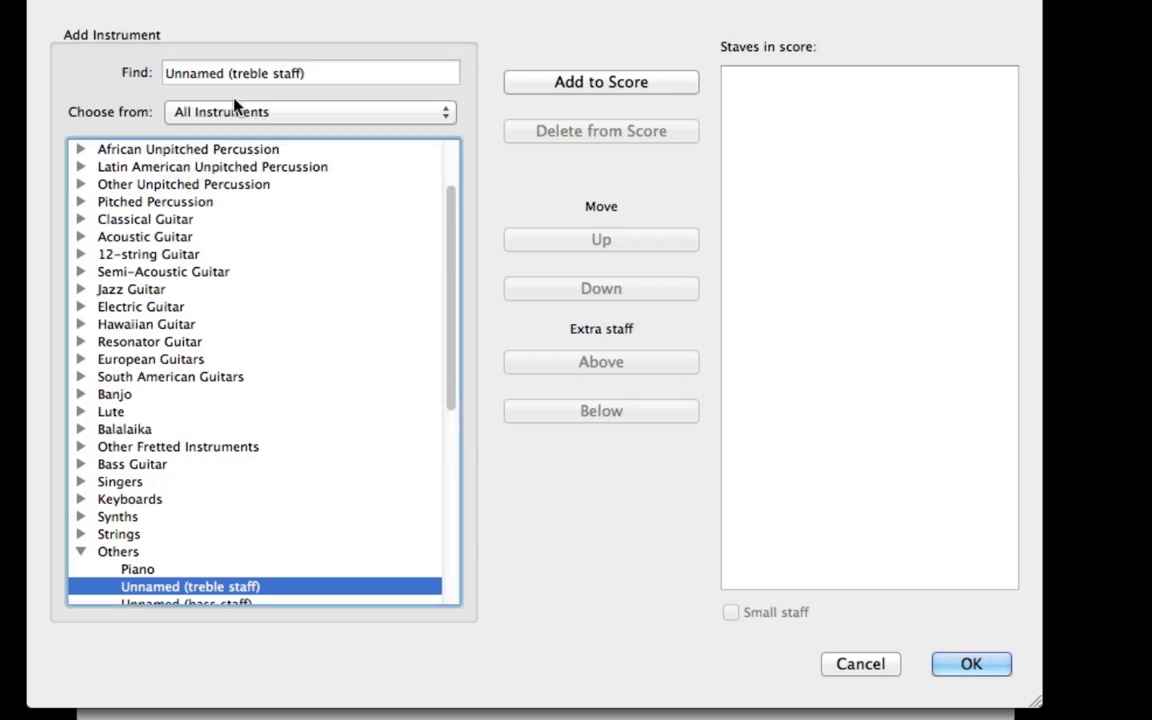
double_click(185, 590)
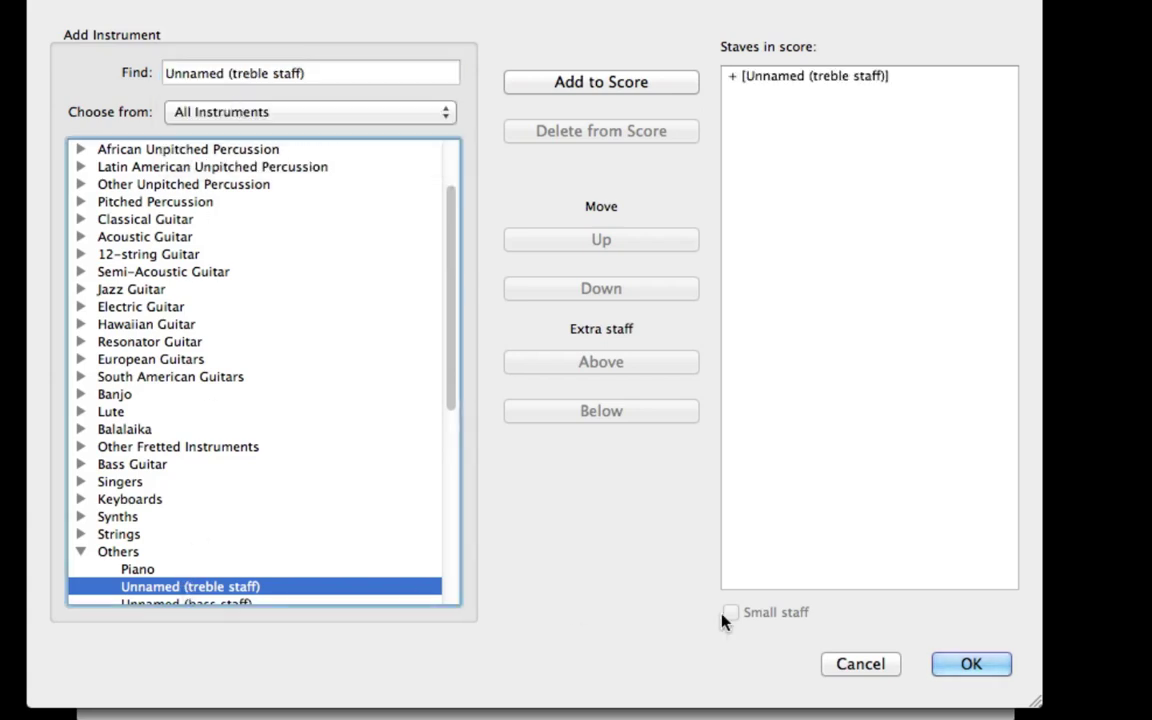
left_click(968, 668)
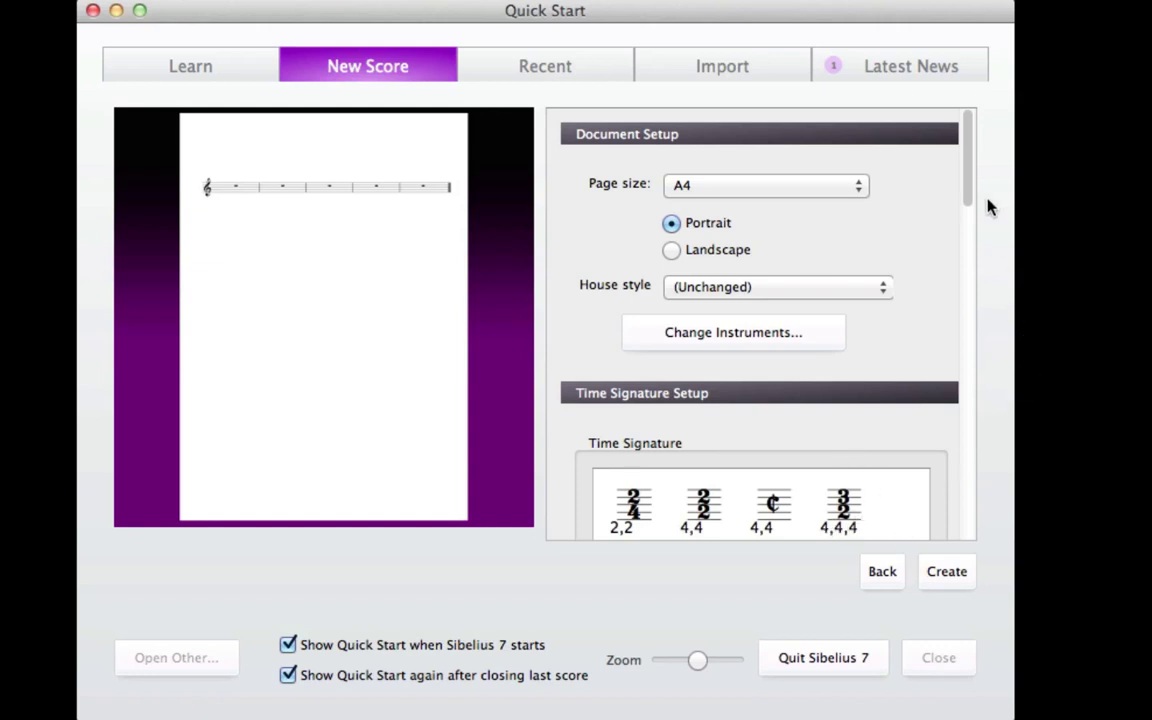
Choose No key signature (Open key), title the score 'Very difficult Music test' and create it
left_click_drag(967, 197, 969, 440)
left_click(792, 156)
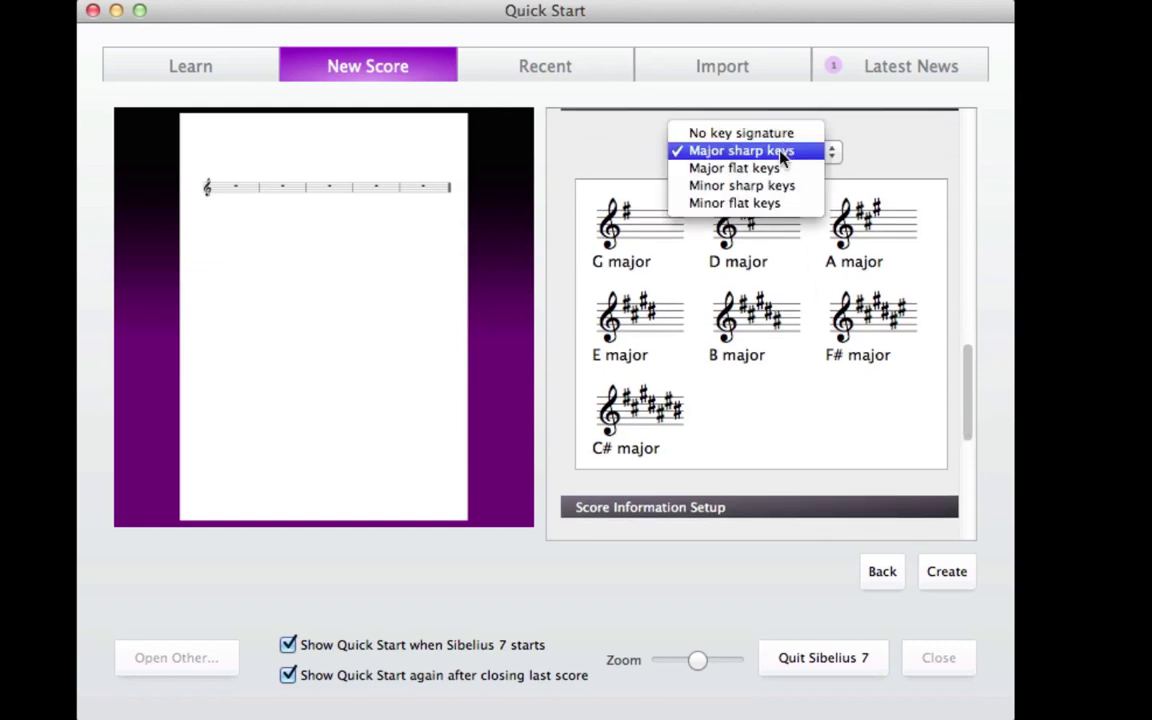
left_click(765, 130)
left_click(891, 258)
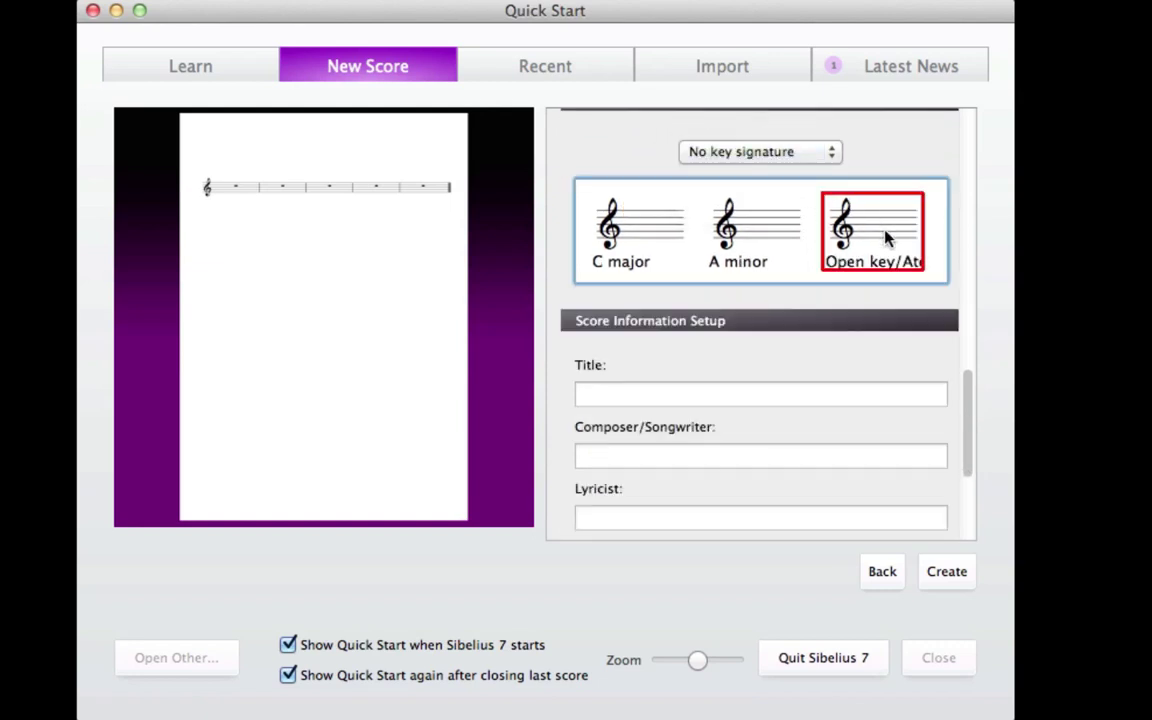
left_click_drag(969, 399, 967, 465)
left_click(860, 247)
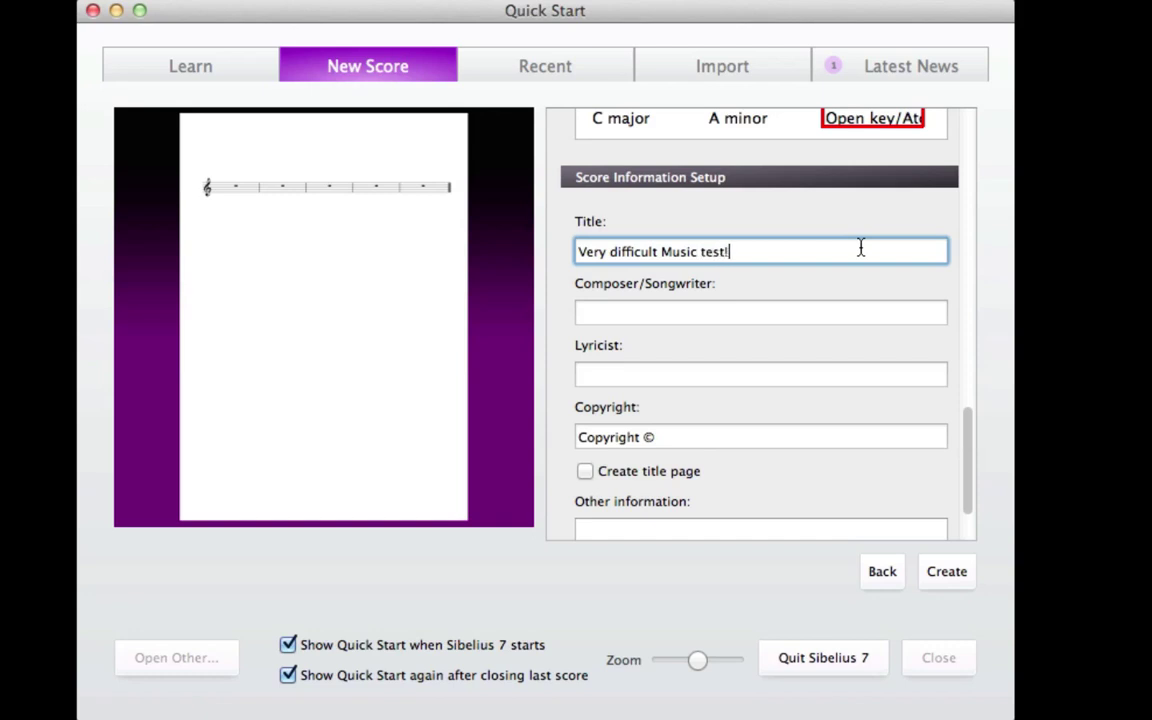
left_click(947, 576)
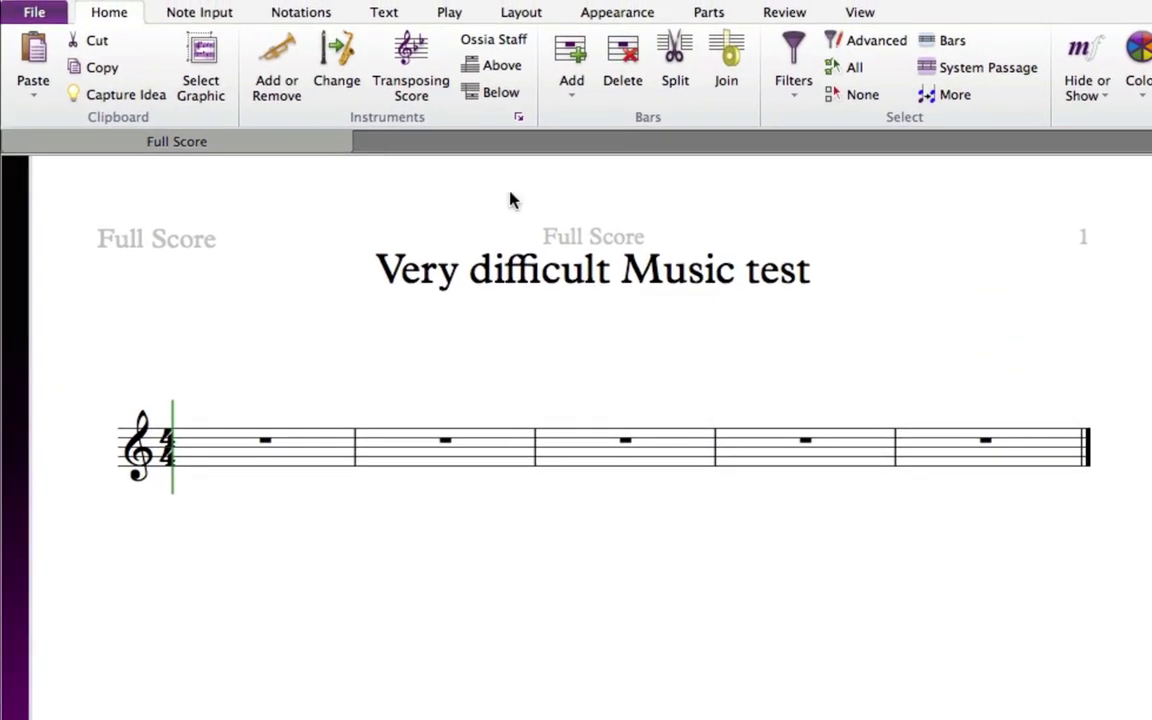
Set the Main Text Font to Arial in Edit All Fonts
left_click(385, 13)
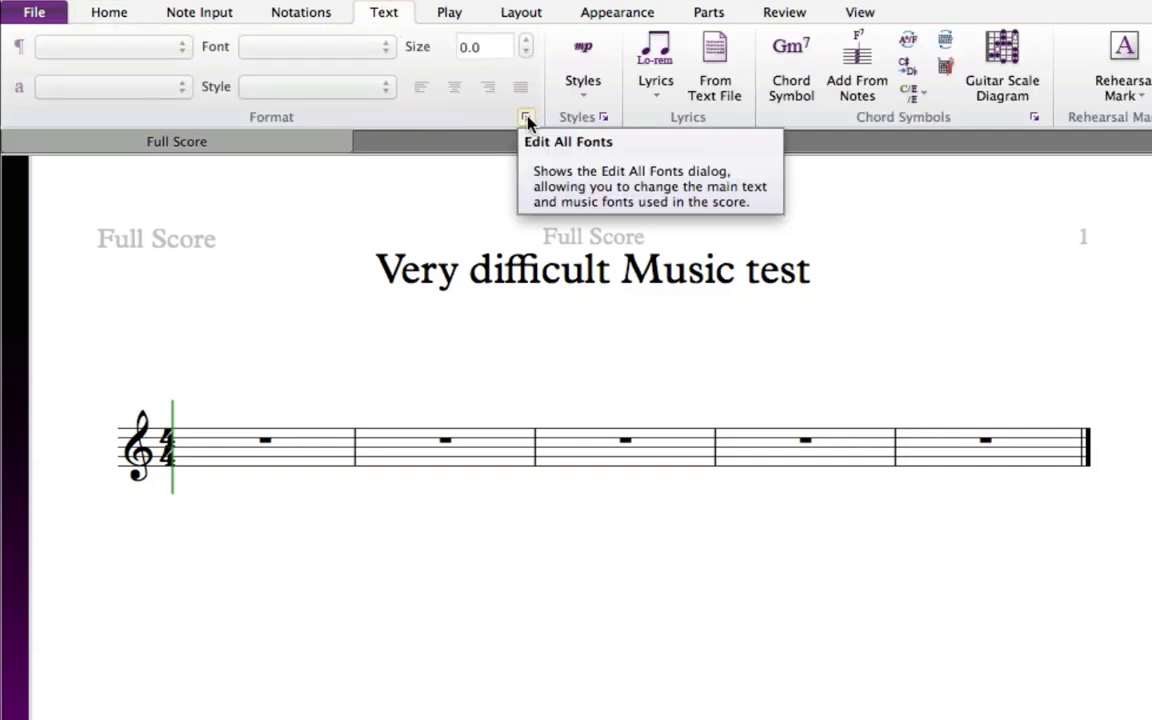
left_click(525, 118)
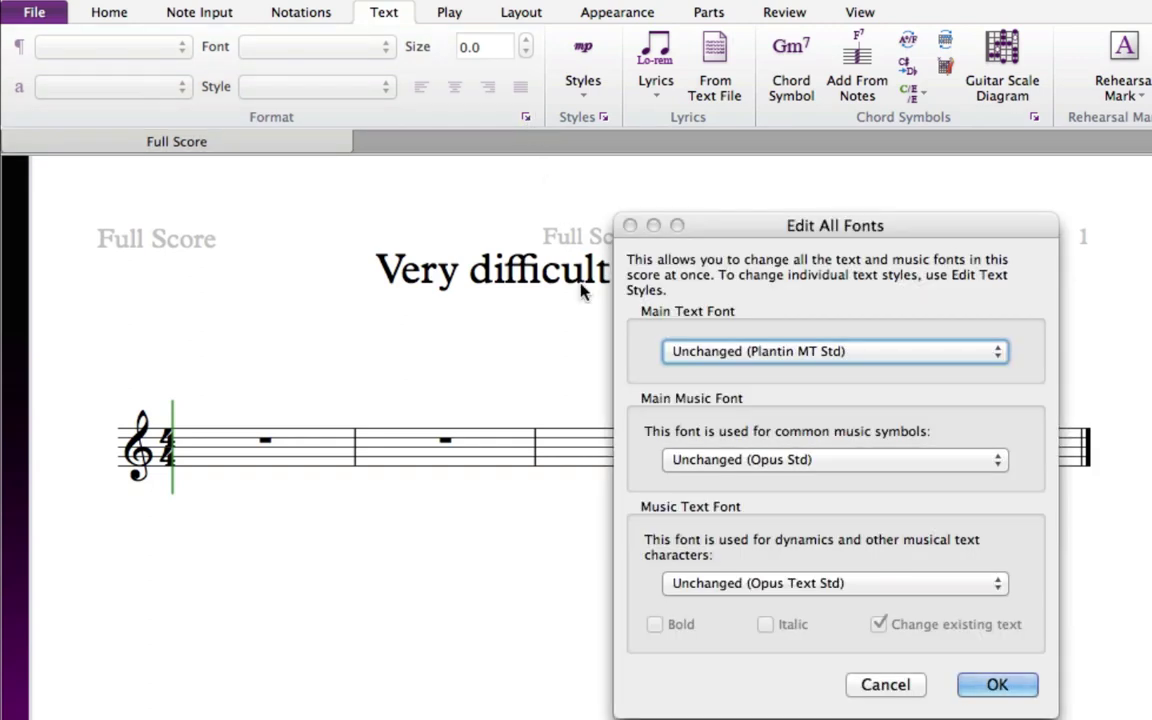
left_click(924, 354)
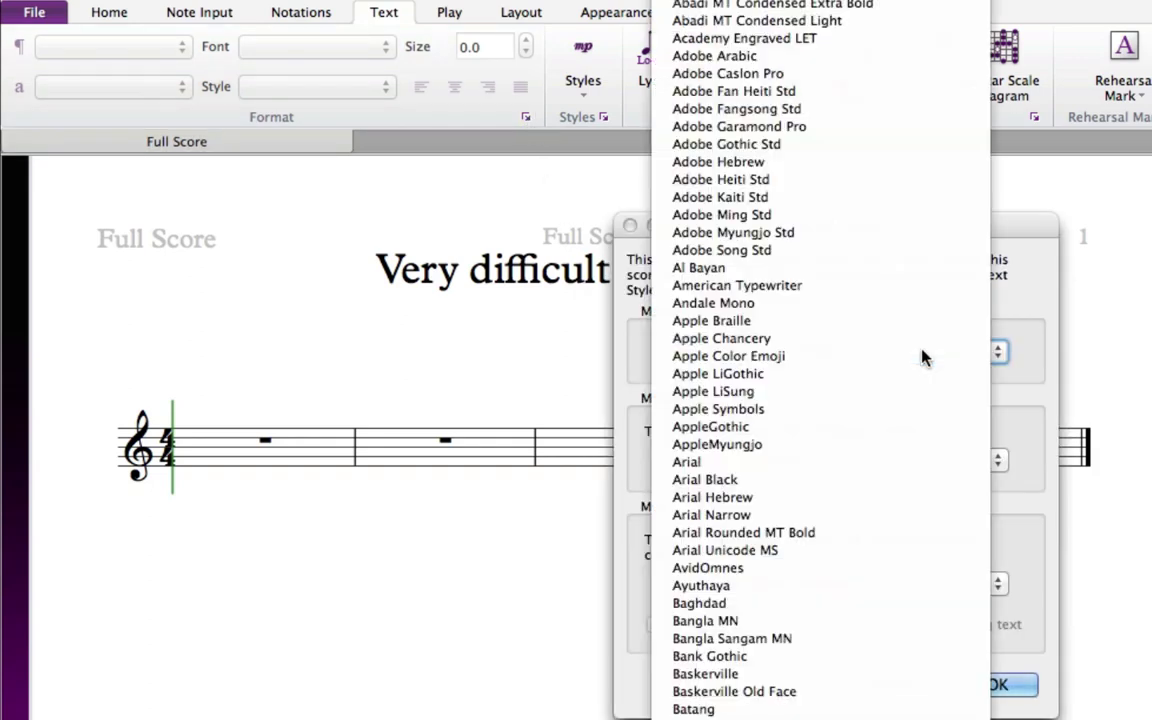
left_click(732, 466)
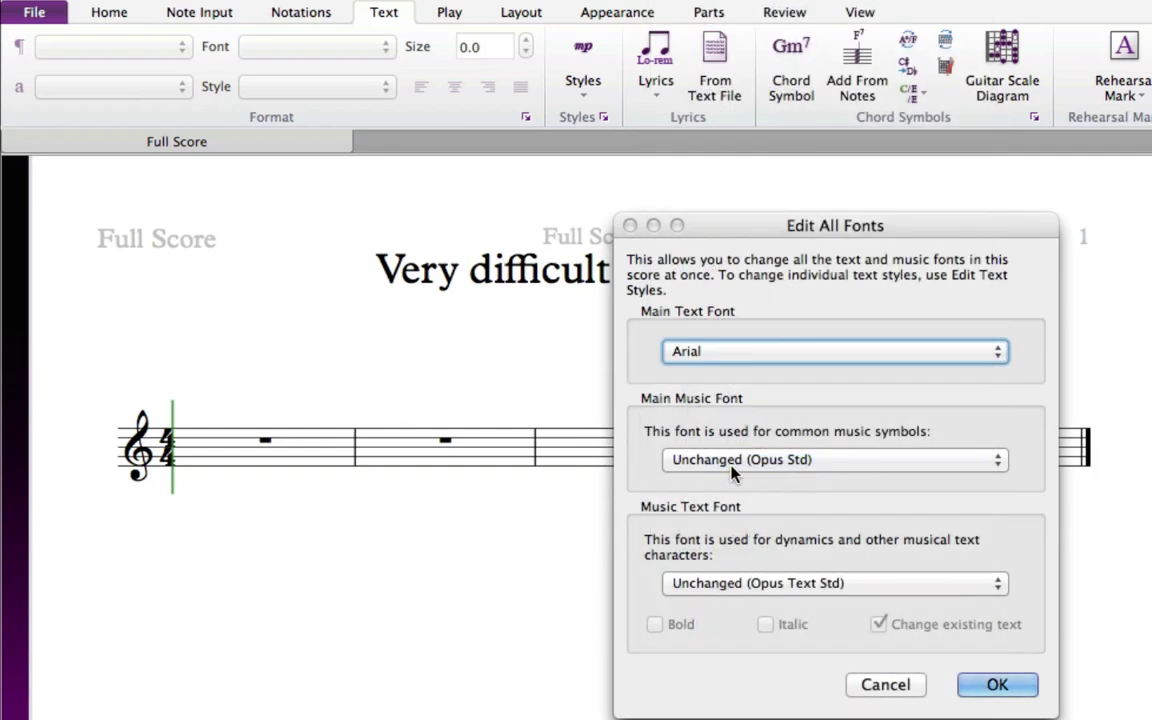
left_click(996, 684)
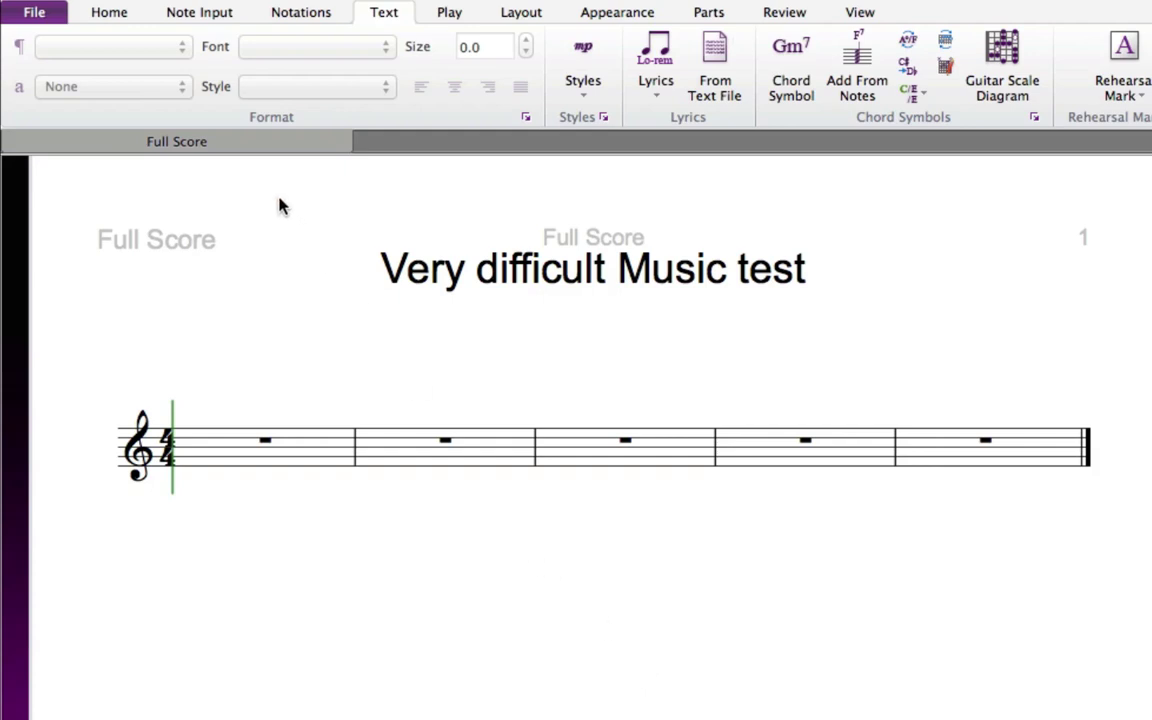
Append 100 empty bars to the treble staff with Add Multiple or Irregular Bars
left_click(110, 12)
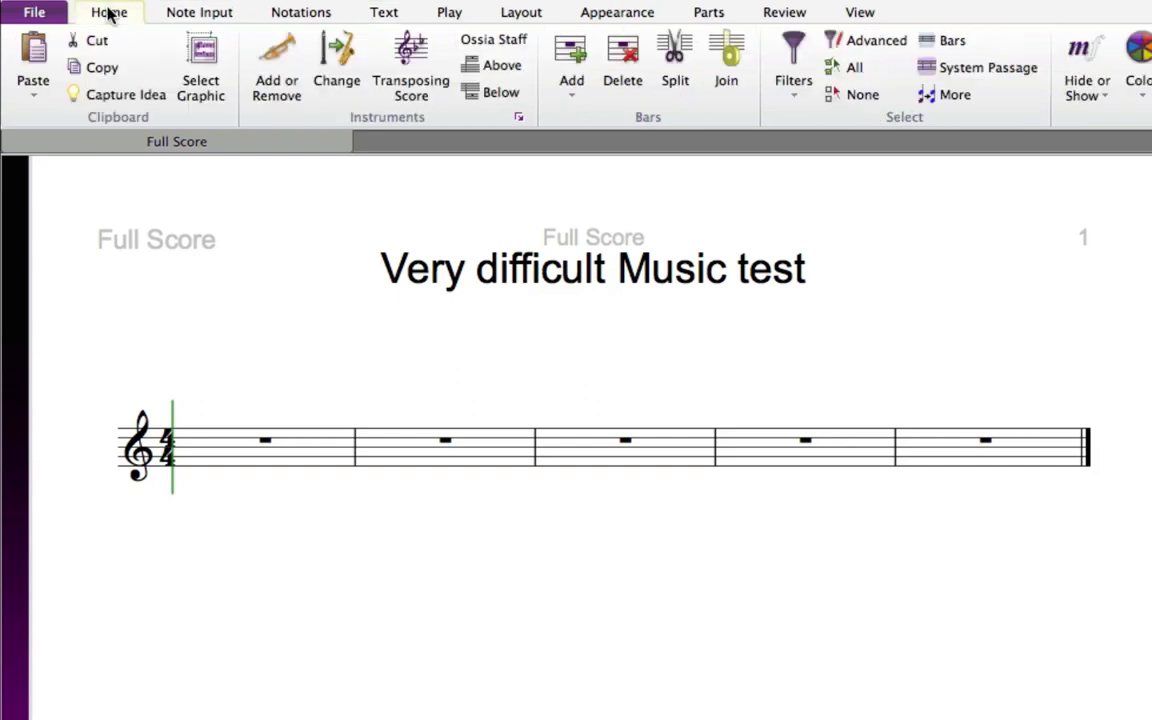
left_click(575, 92)
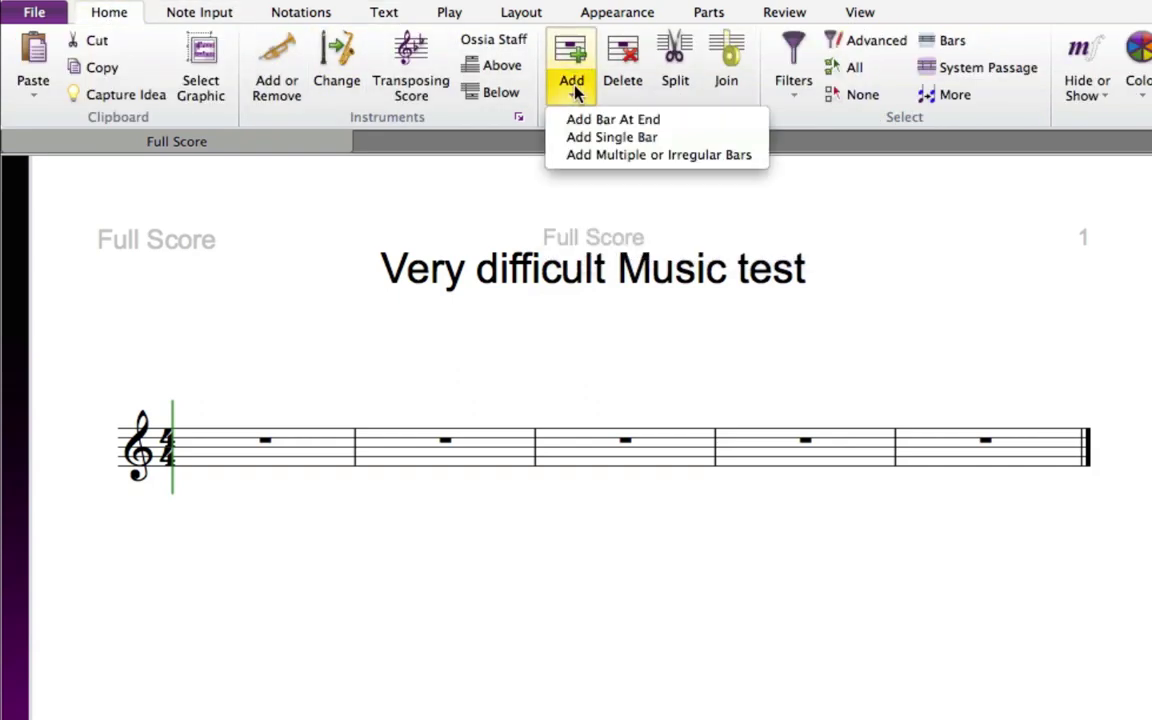
left_click(584, 154)
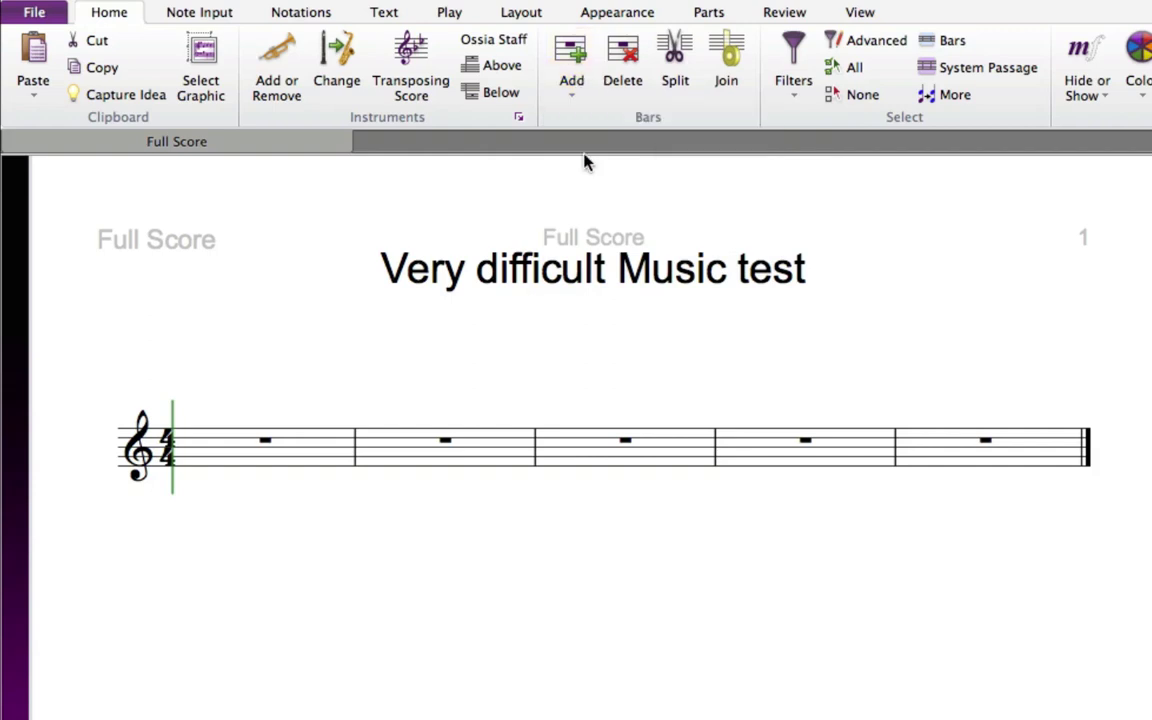
type("100")
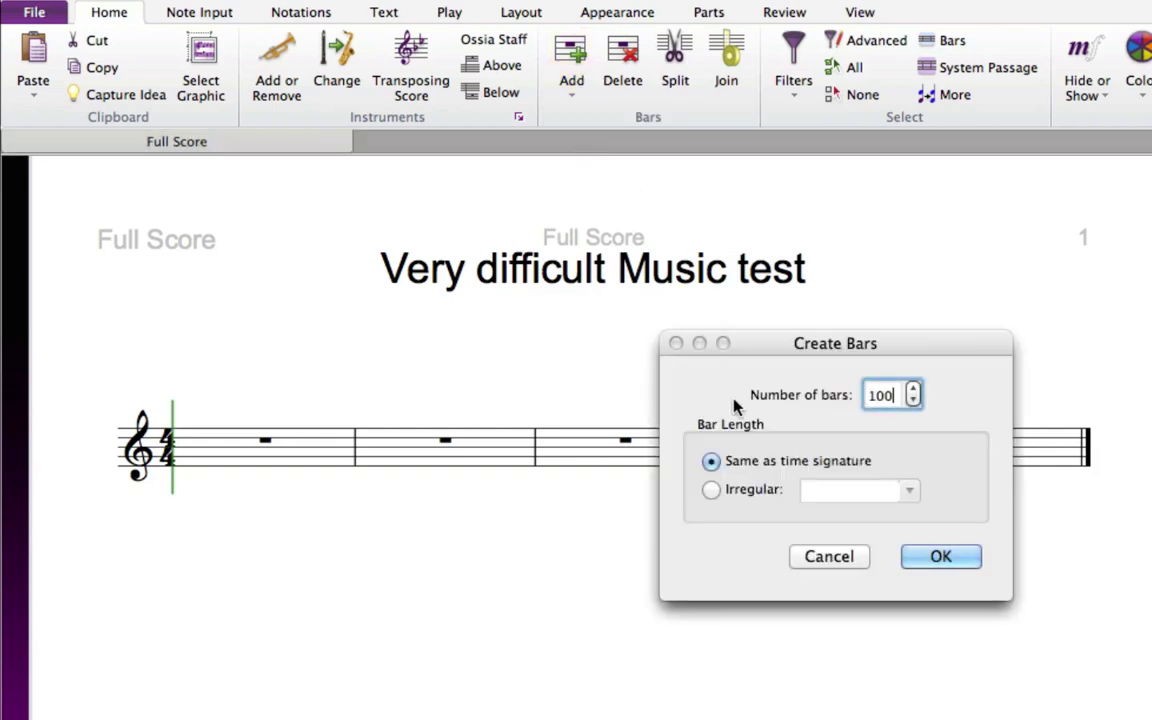
left_click(940, 558)
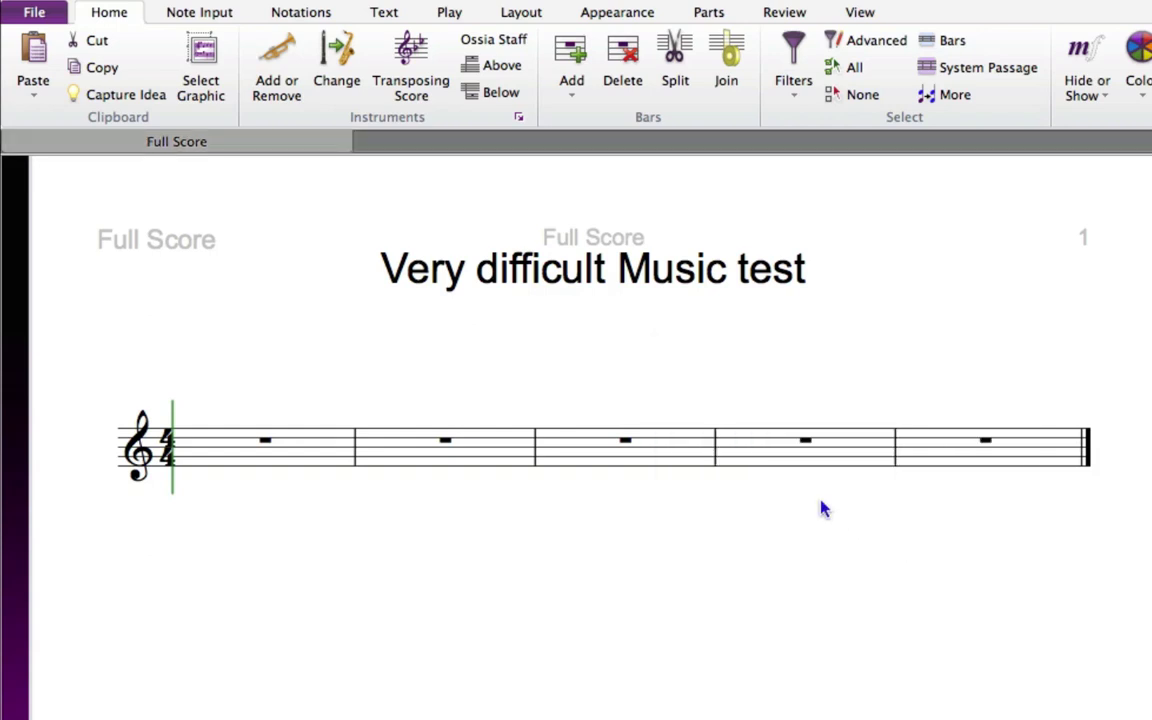
left_click(634, 456)
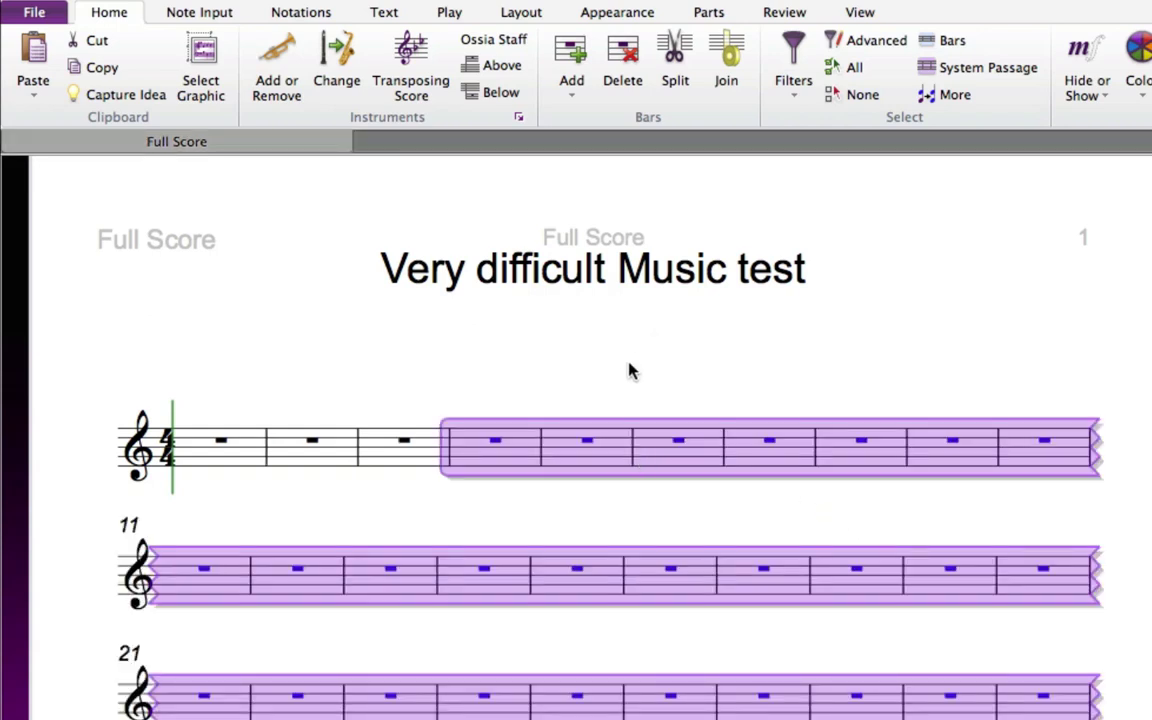
key("Escape")
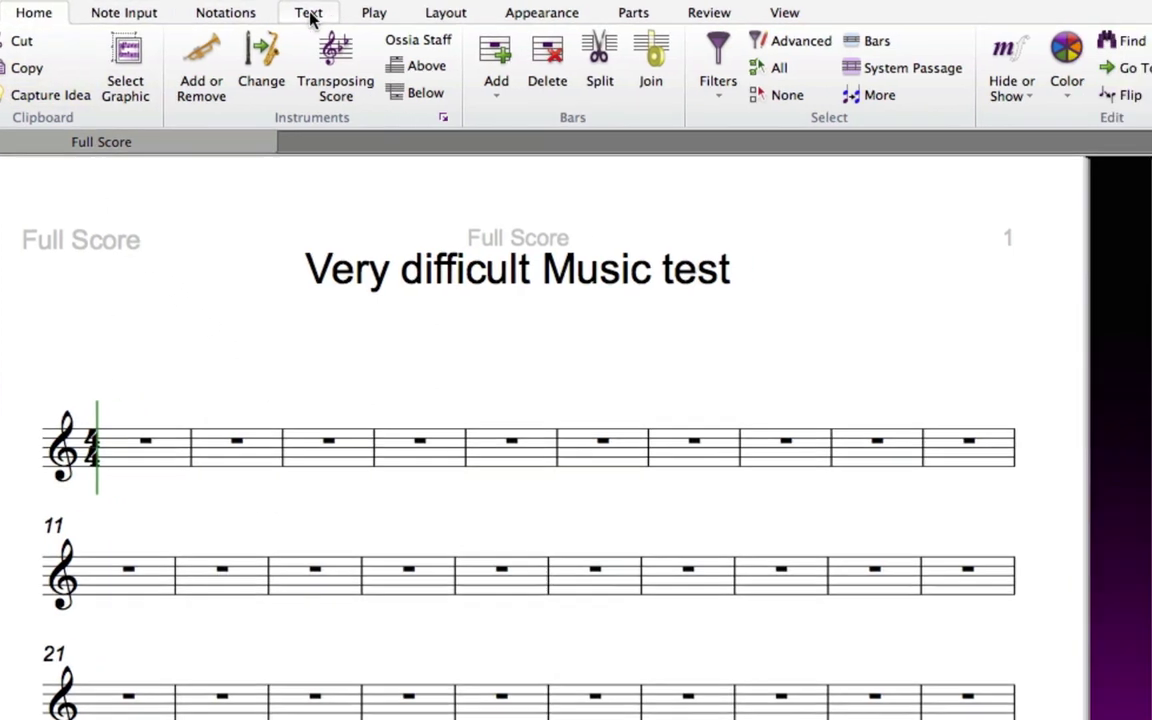
Set bar numbering to No bar numbers
left_click(181, 14)
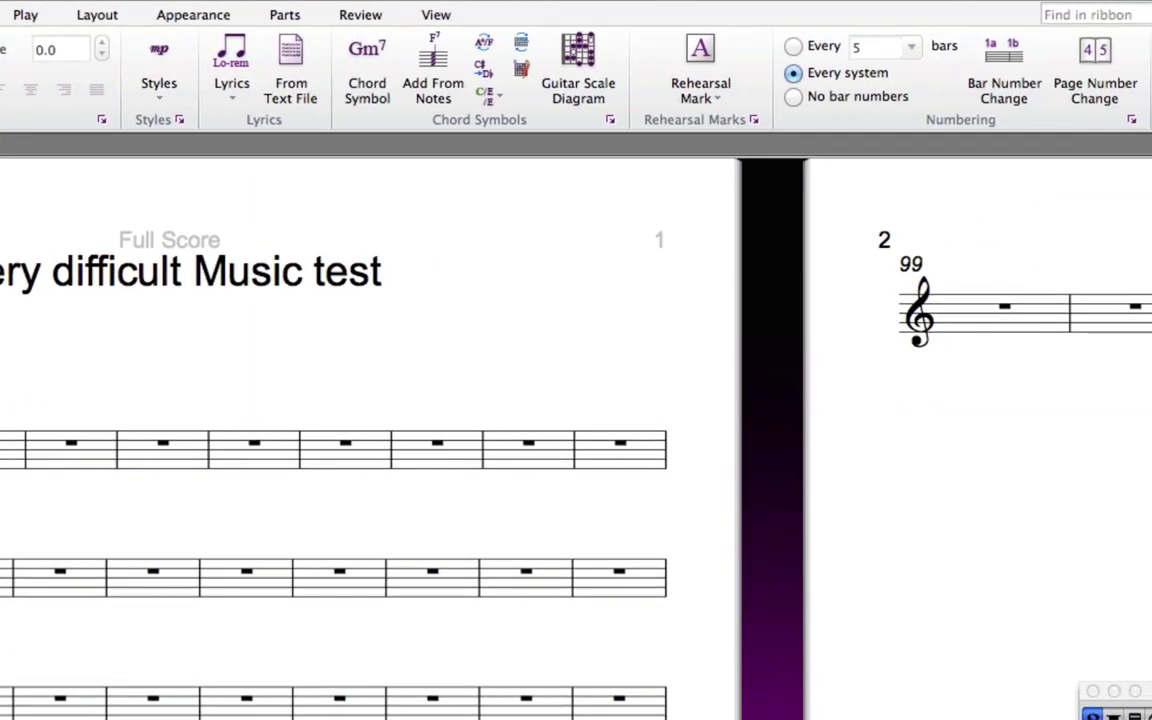
left_click(815, 99)
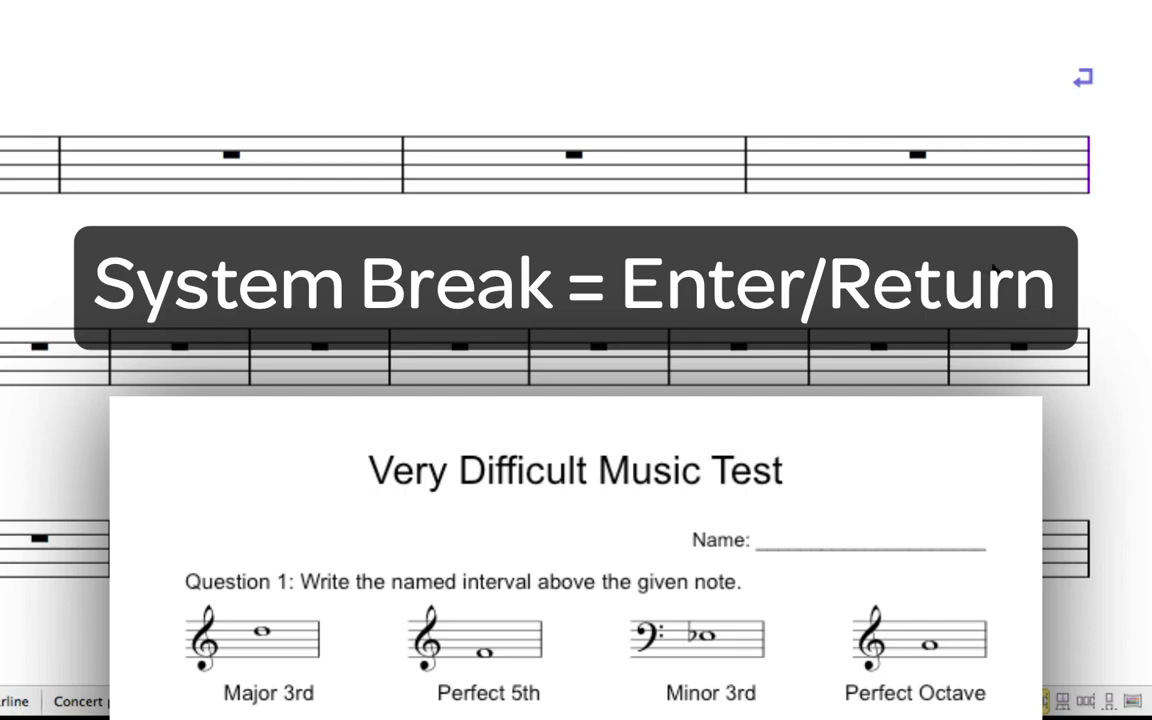
Insert system breaks so the first four systems hold 4, 1, 2 and 7 bars
scroll(1058, 240, "down", 3)
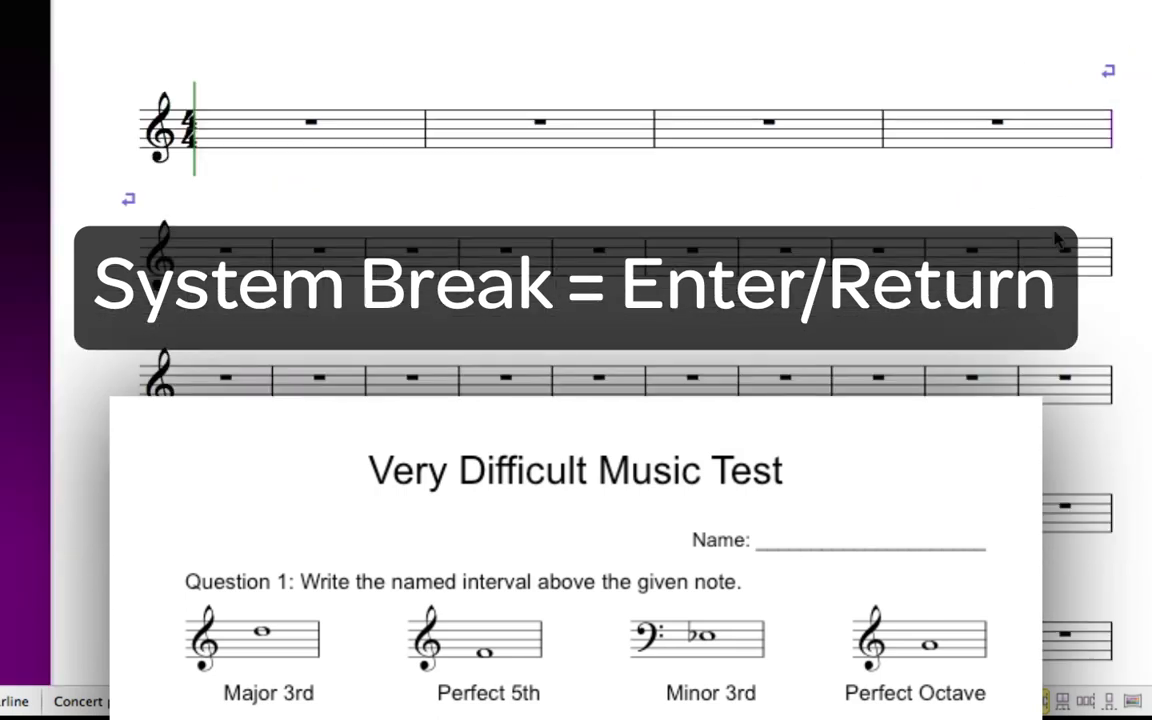
left_click_drag(1012, 230, 921, 218)
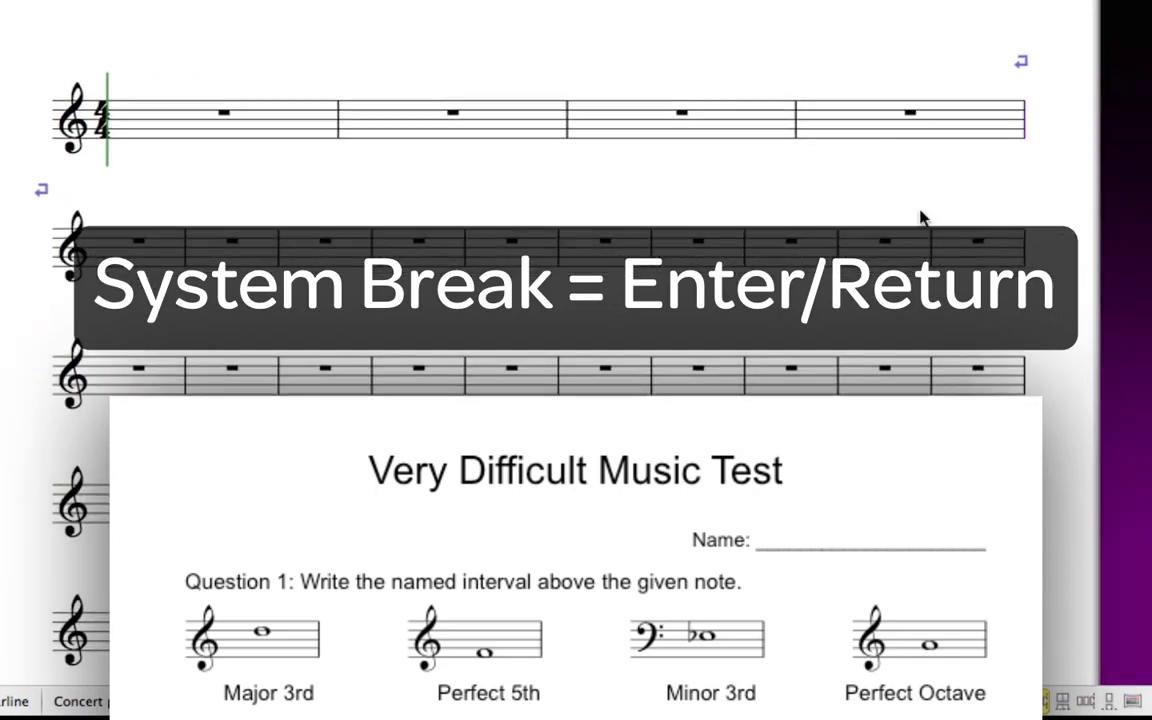
key("Return")
key("Return")
key("Return")
key("Return")
key("Return")
key("Return")
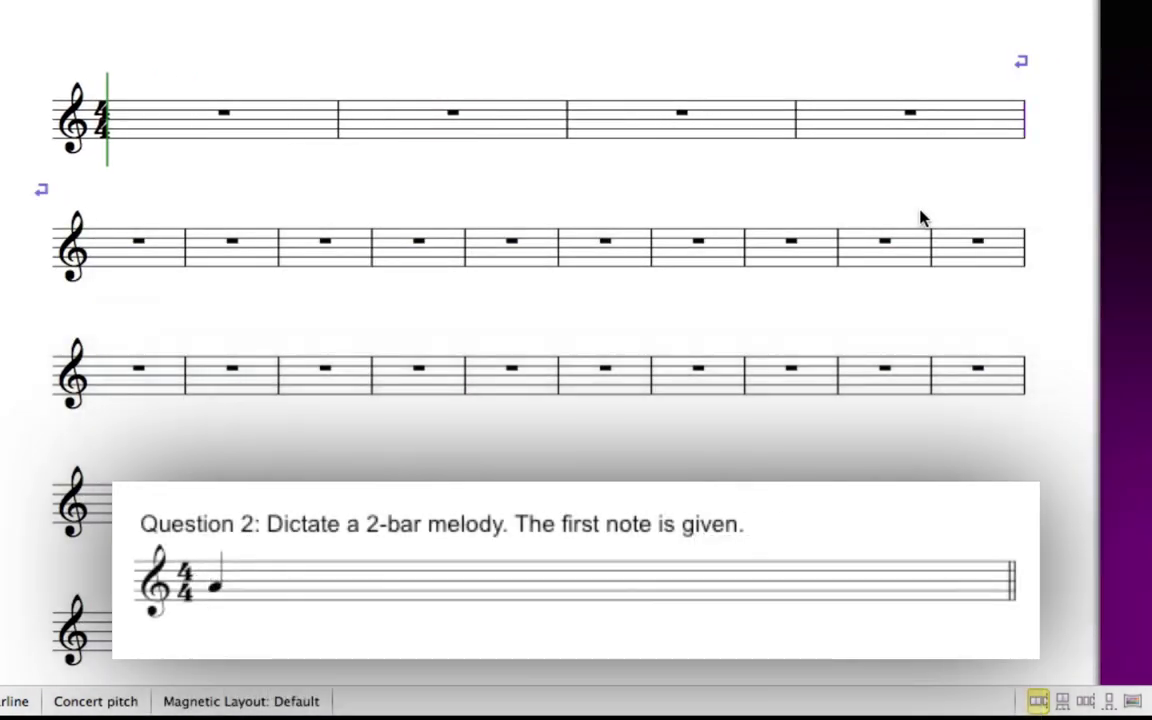
left_click(186, 248)
key("Return")
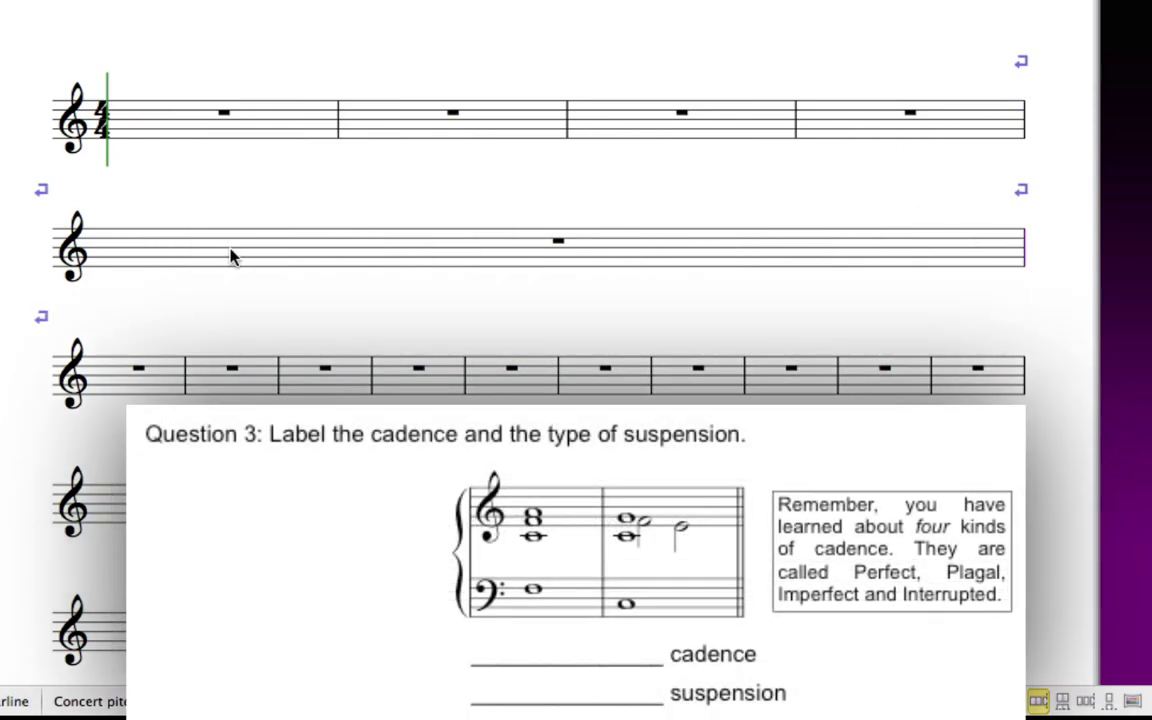
left_click(278, 376)
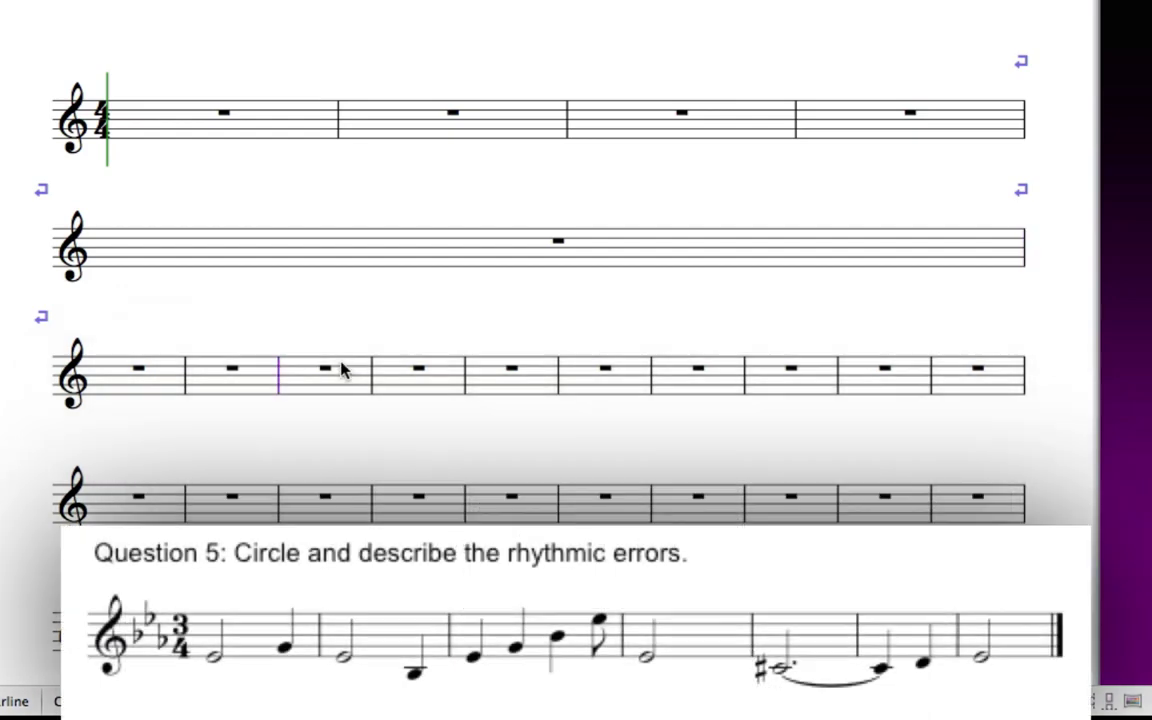
key("Return")
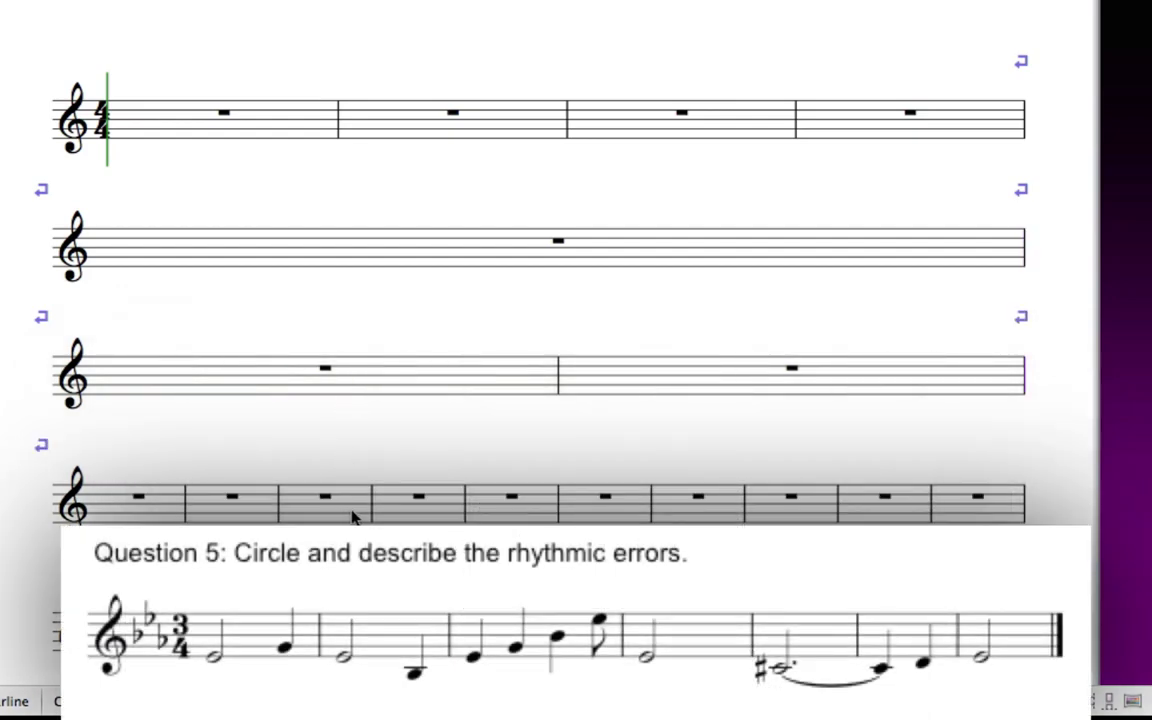
left_click(745, 505)
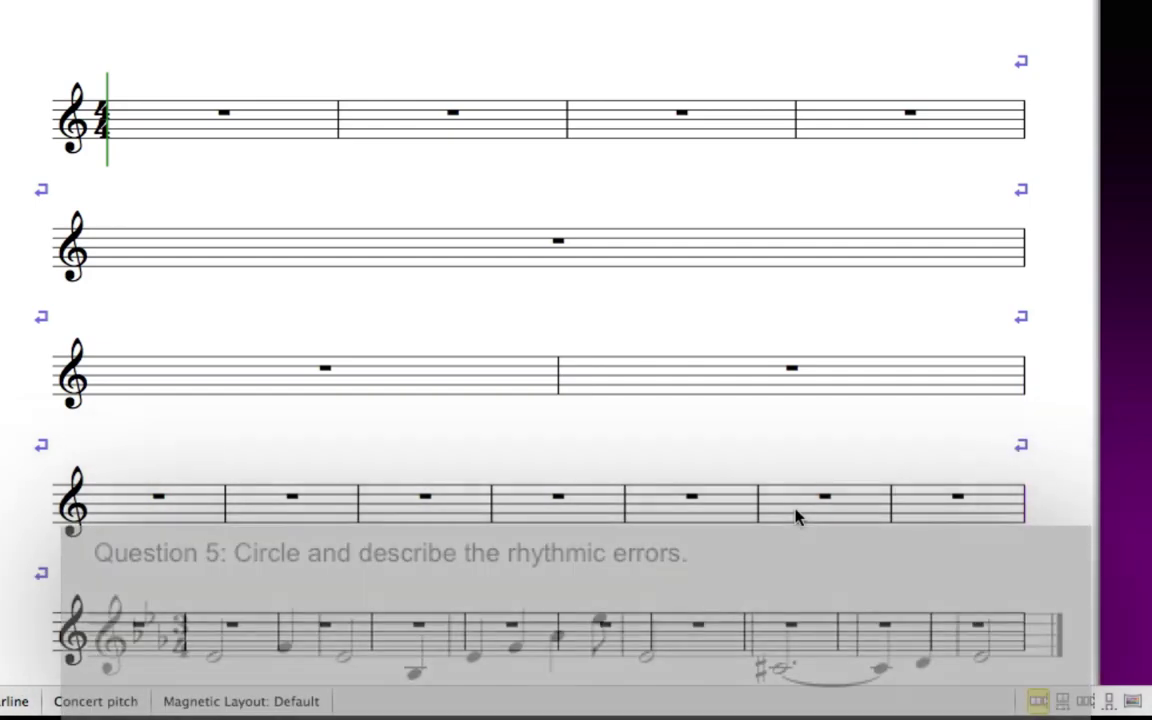
key("Return")
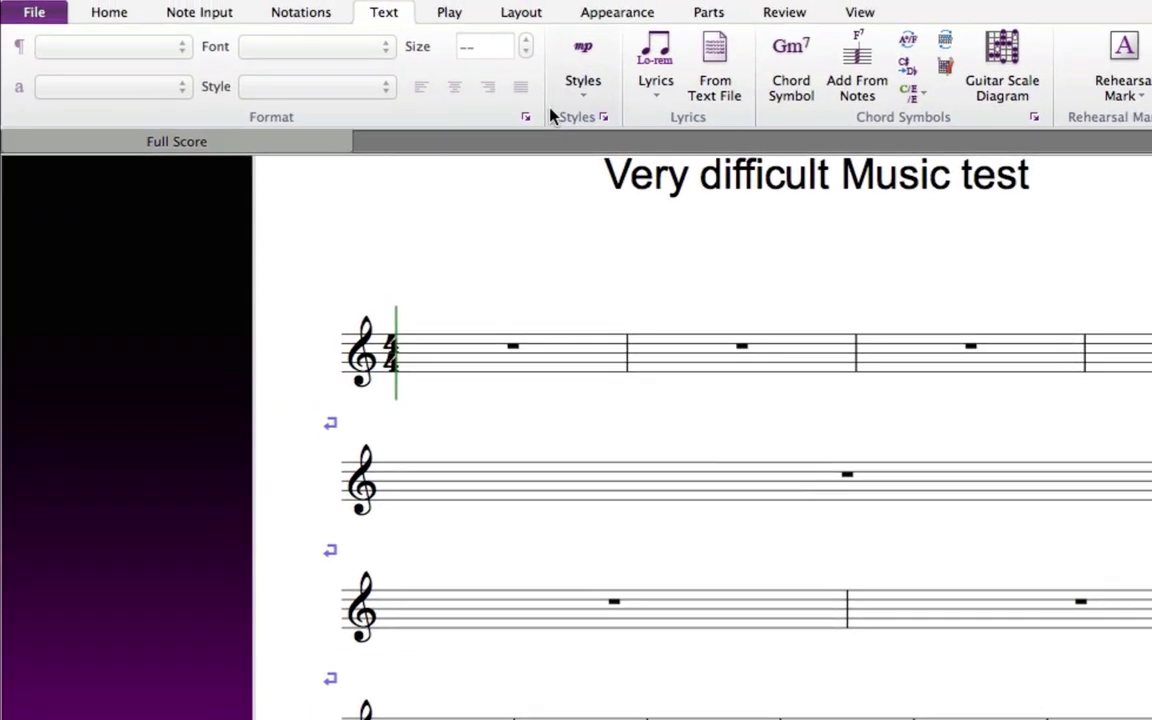
Raise the Layout staff size from 7.0mm to 8.0mm
left_click(525, 14)
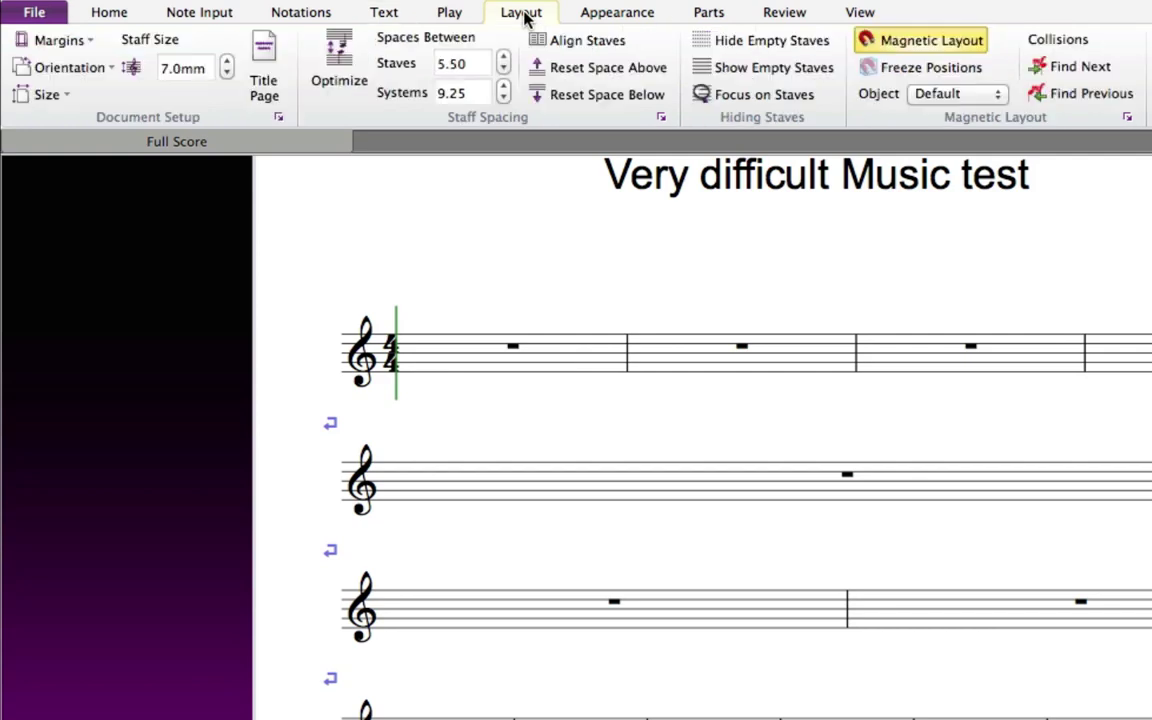
left_click(228, 62)
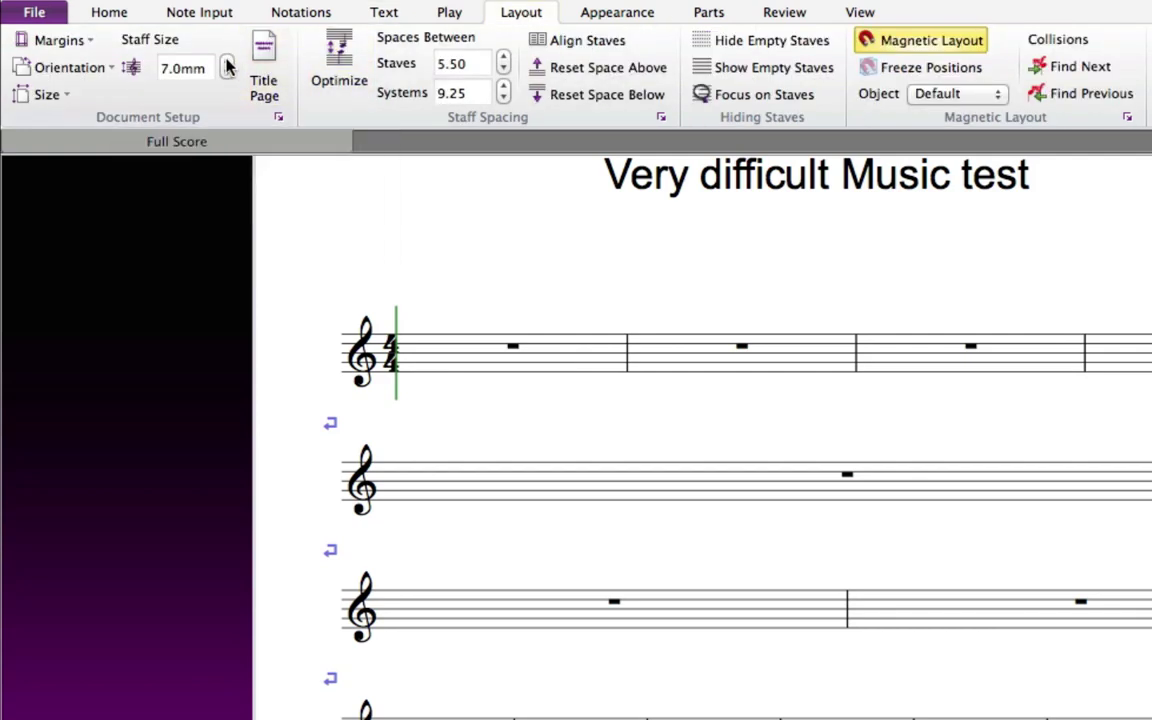
left_click(228, 62)
left_click(228, 62)
left_click(228, 62)
left_click(228, 62)
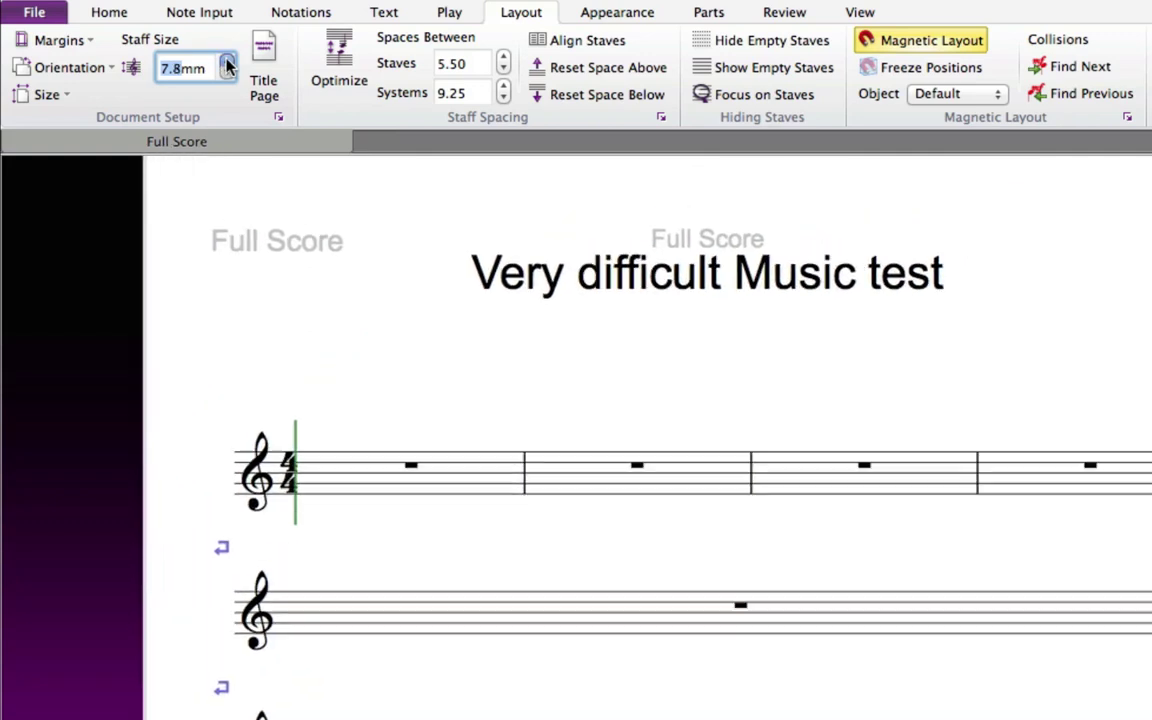
left_click(227, 62)
left_click(228, 62)
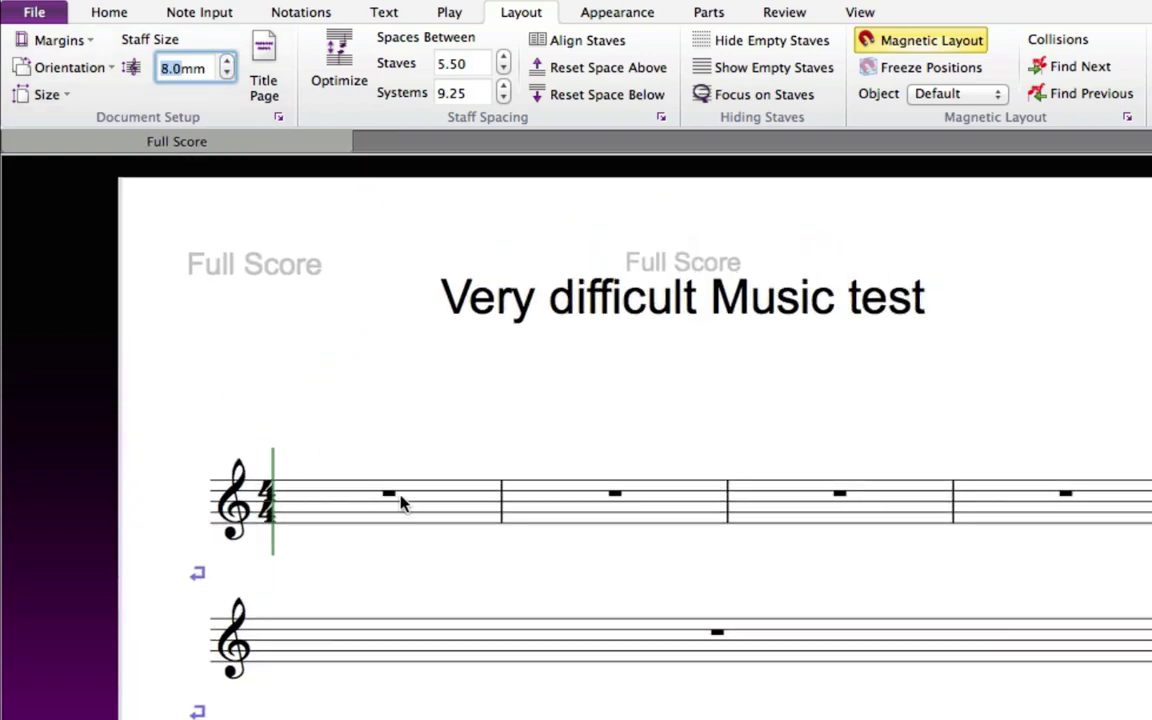
left_click_drag(429, 429, 427, 357)
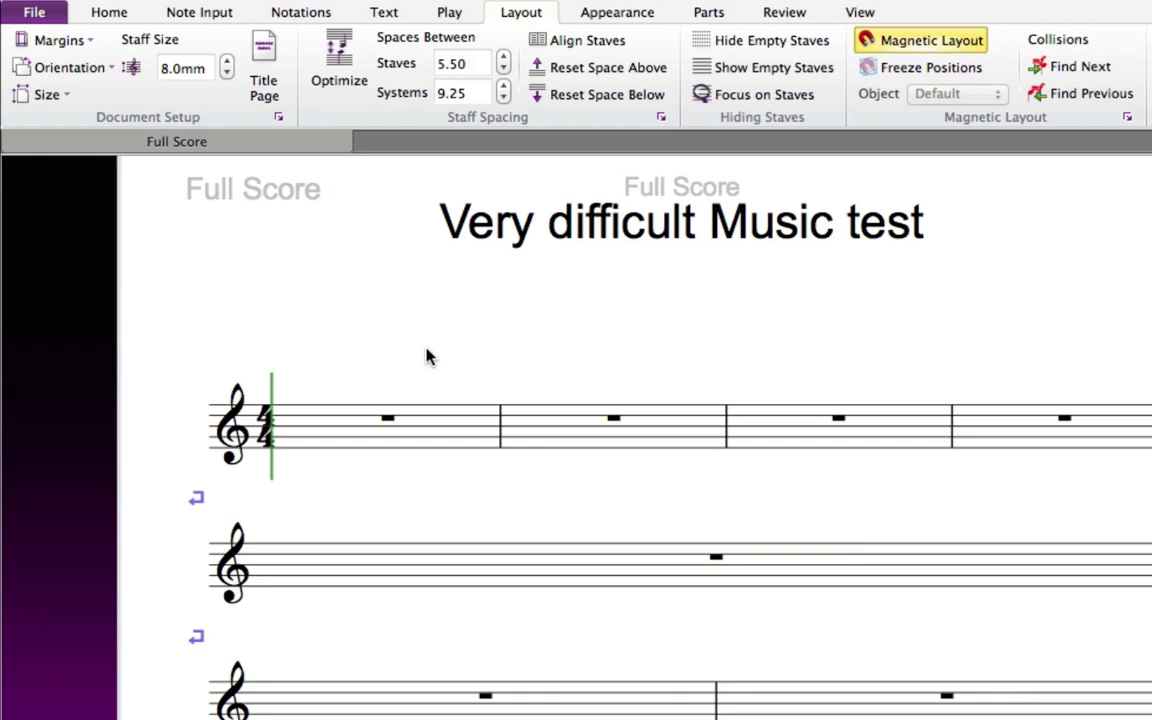
Place a bass clef at the start of bar 3 and a treble clef before bar 4
left_click(388, 420)
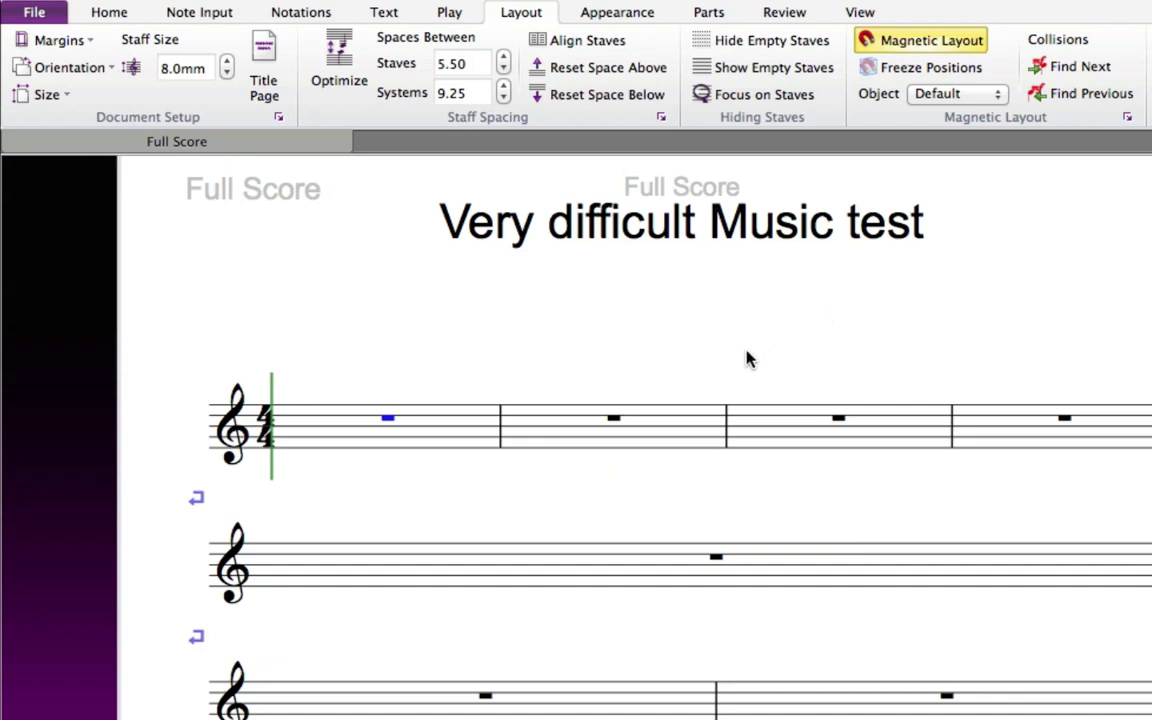
key("Escape")
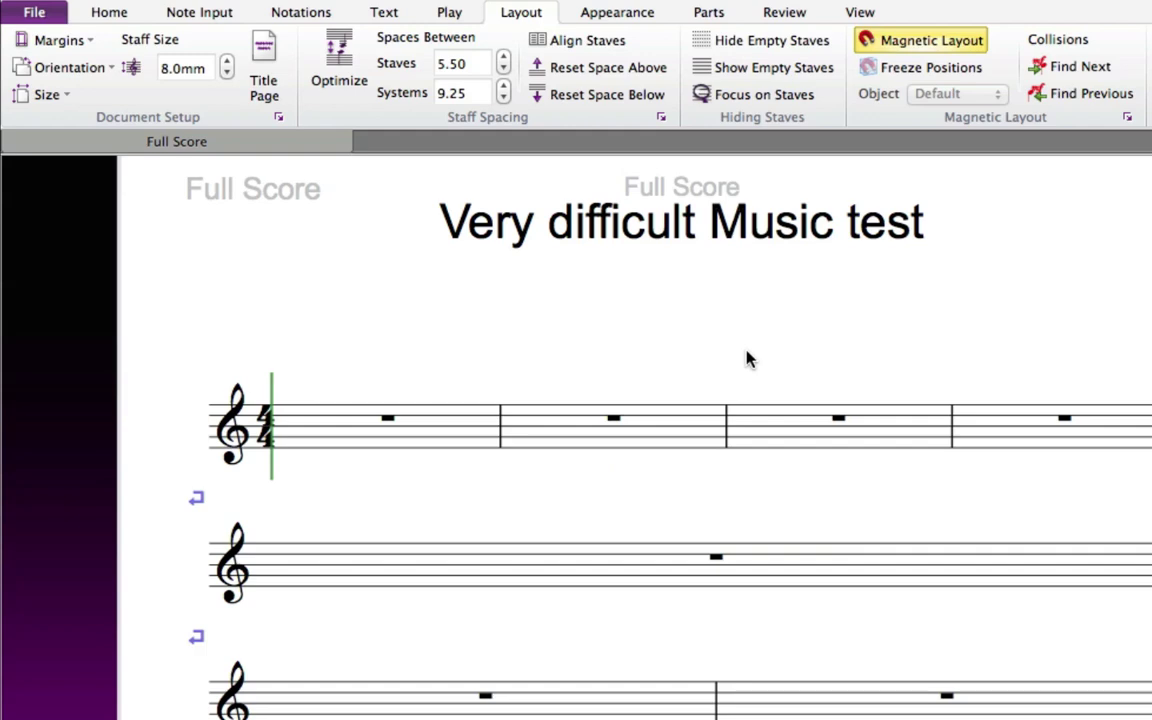
key("q")
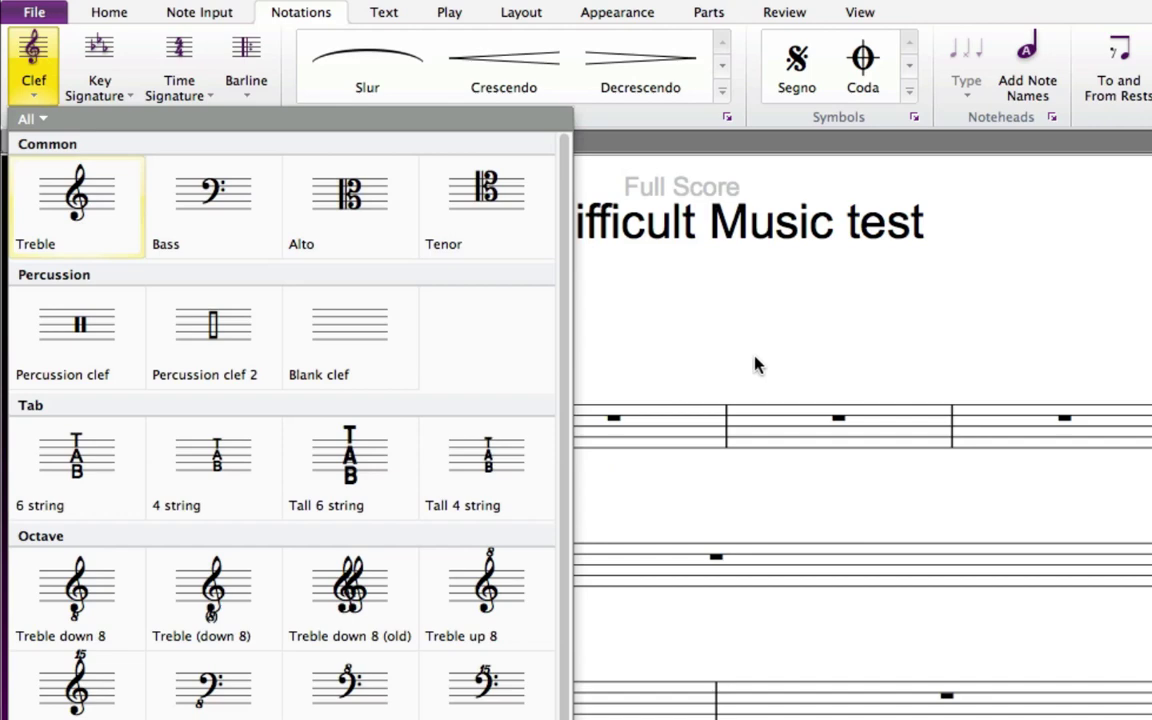
left_click(229, 237)
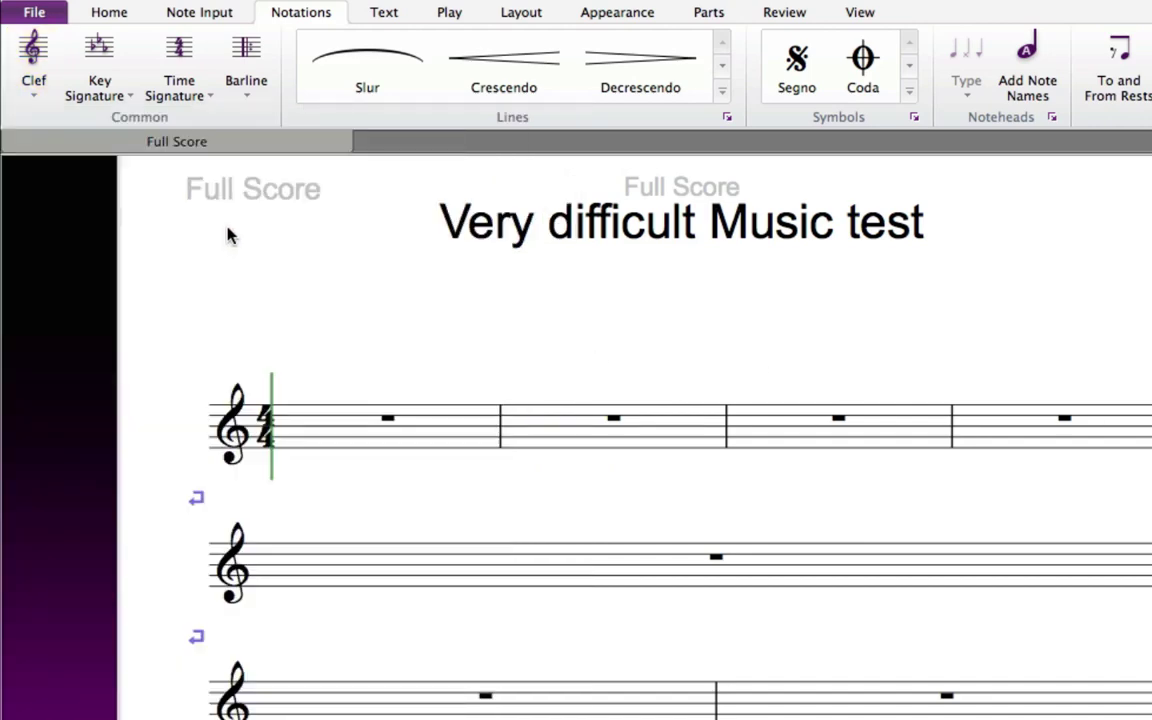
left_click(742, 425)
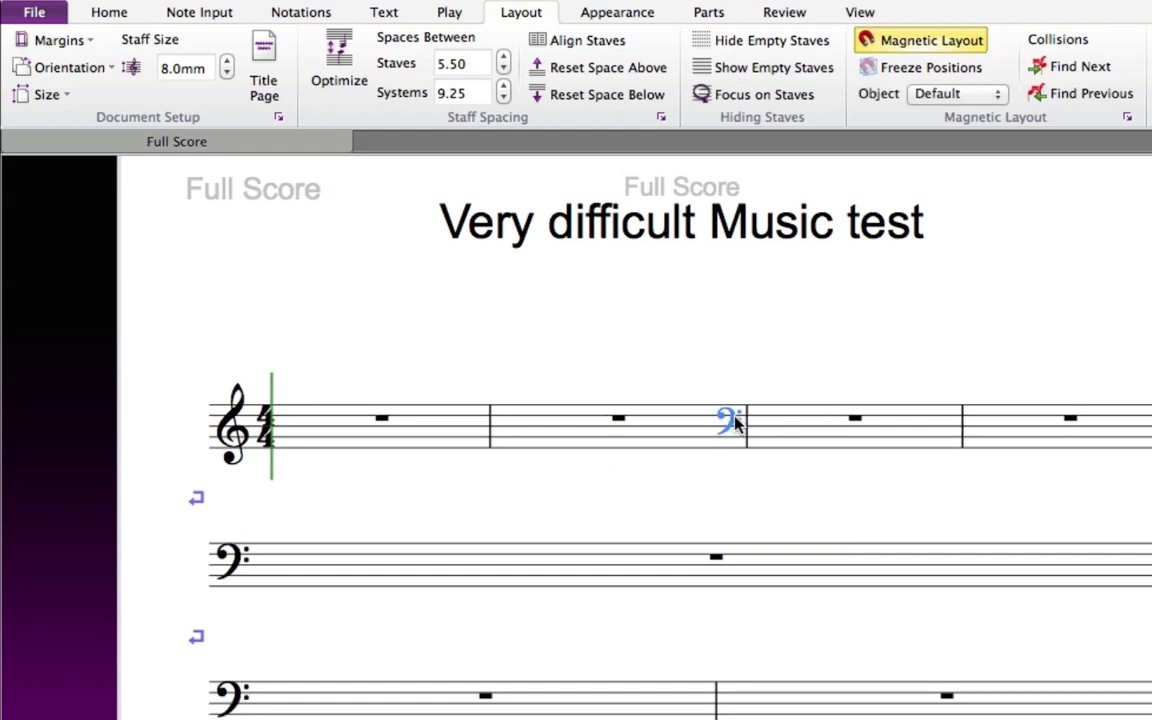
key("Escape")
key("q")
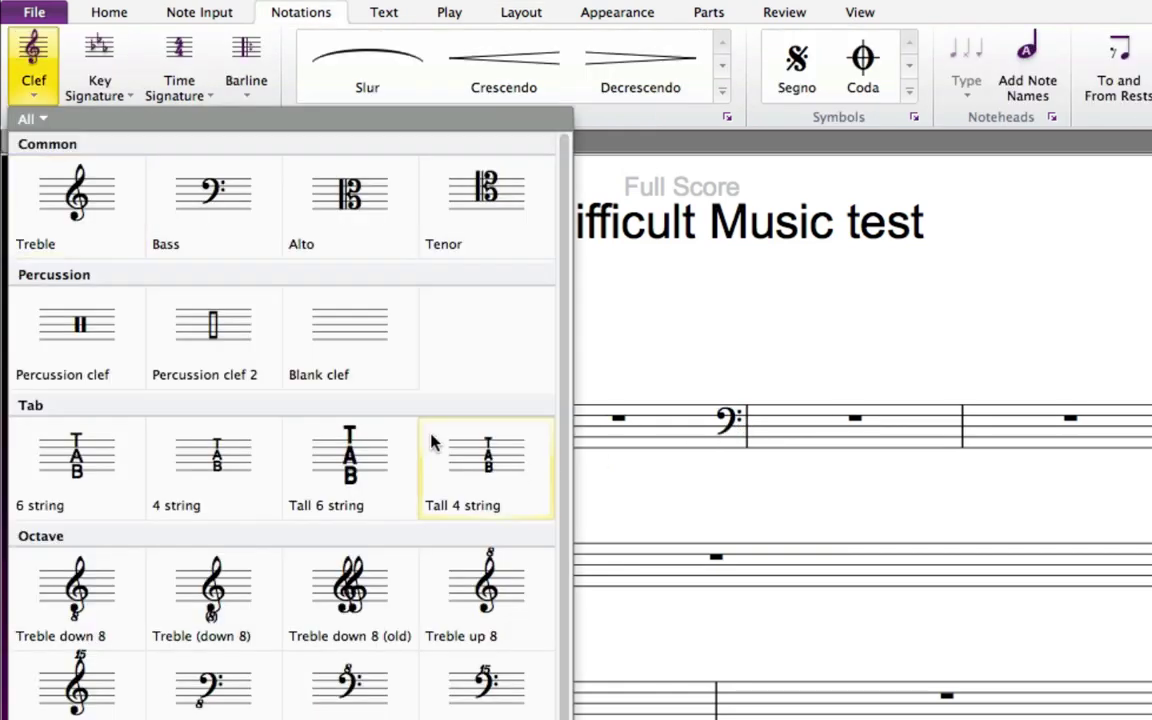
key("Escape")
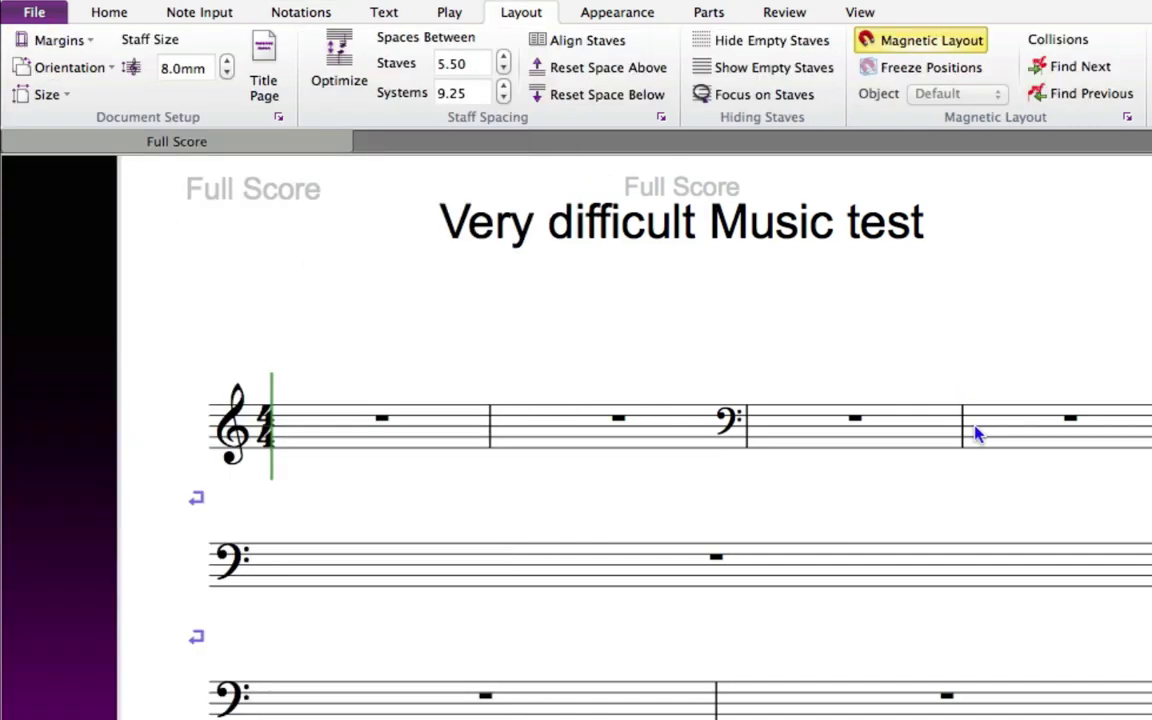
left_click(975, 428)
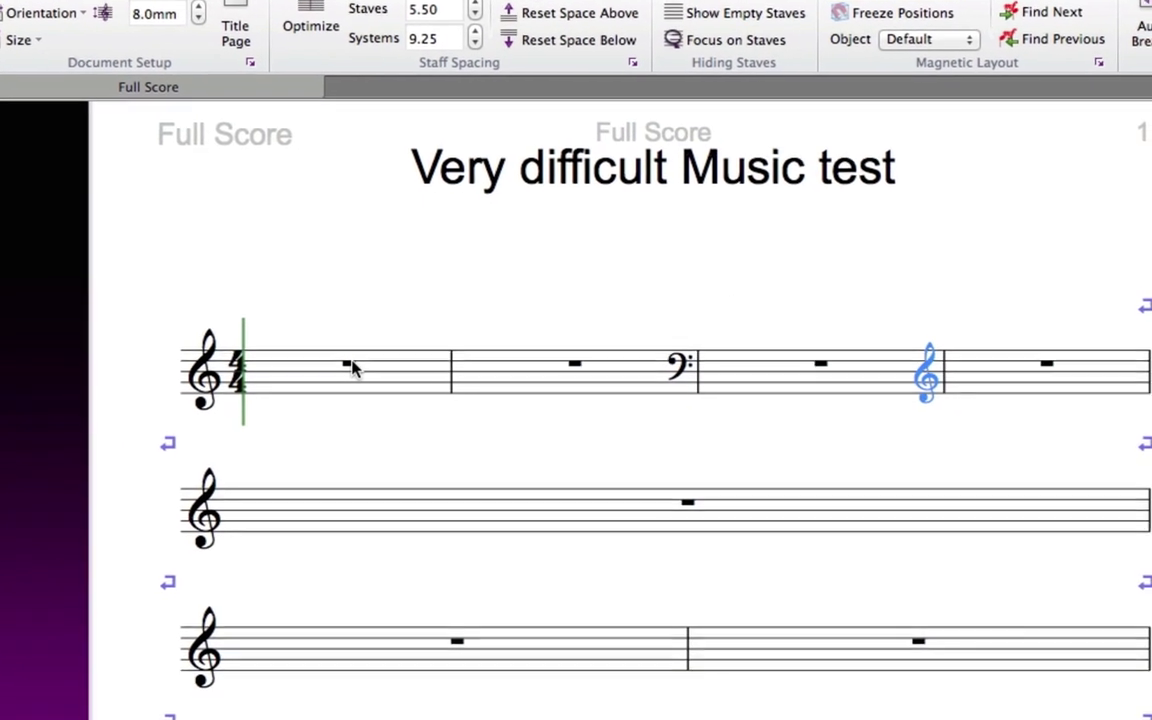
Enter whole notes D, F (octave down), E♭ (octave down) and A (octave up) in bars 1–4
left_click(352, 387)
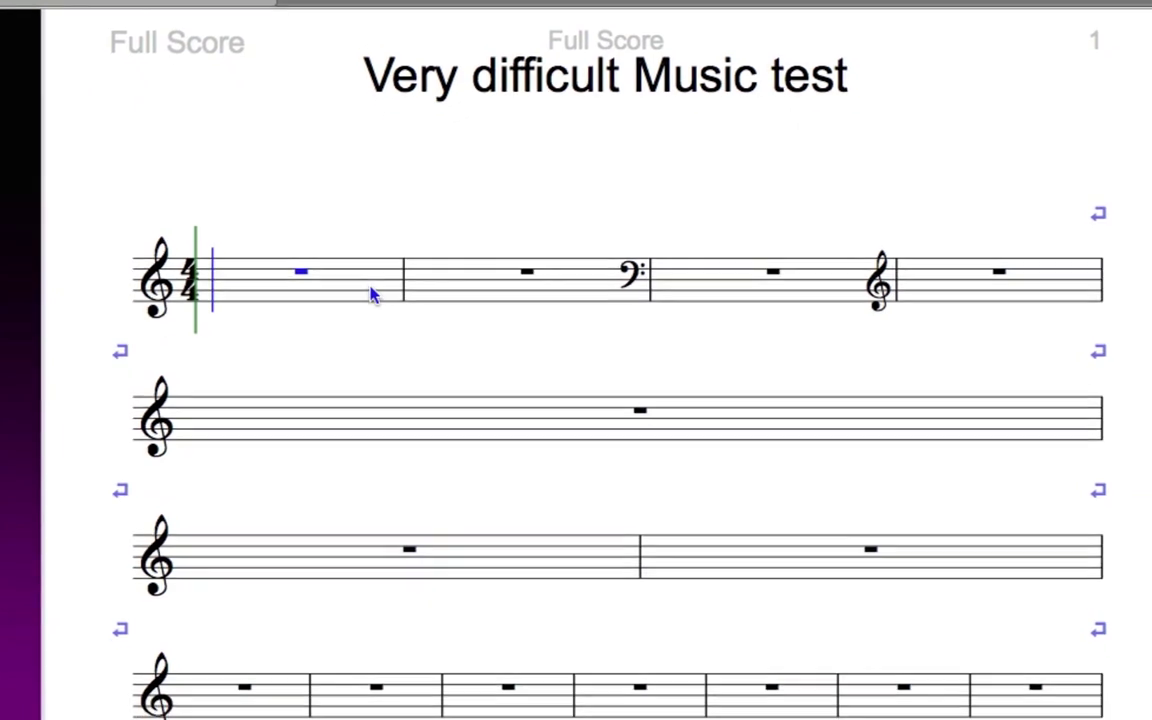
key("d")
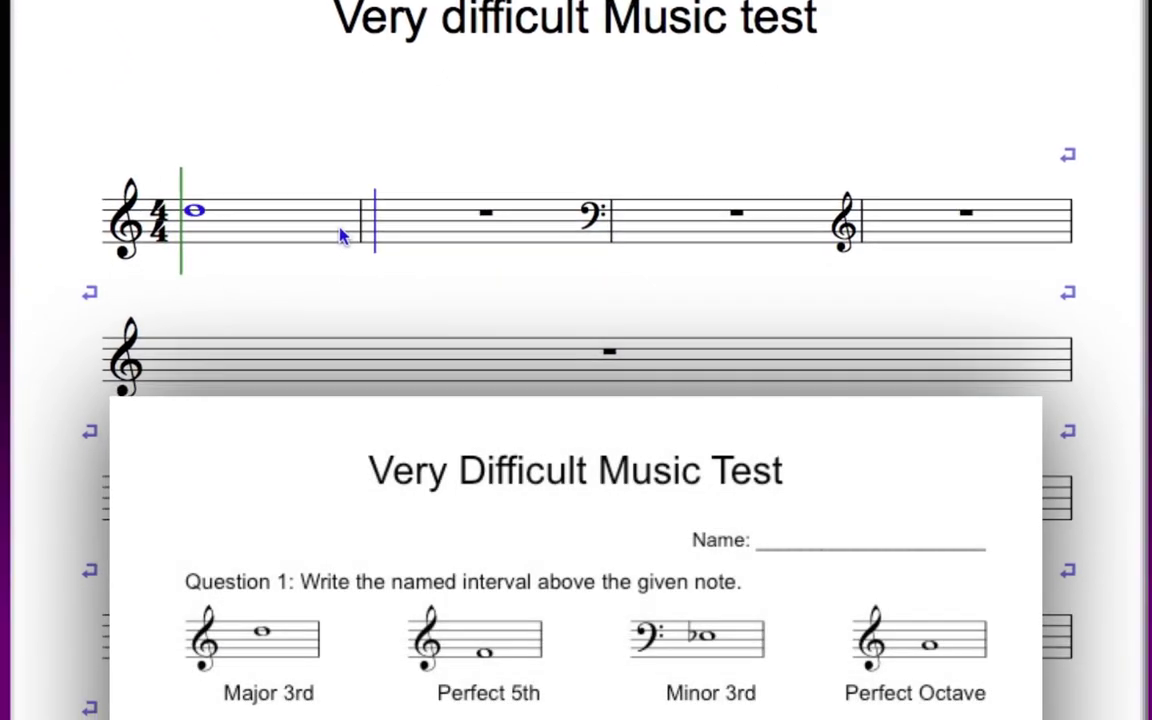
key("f")
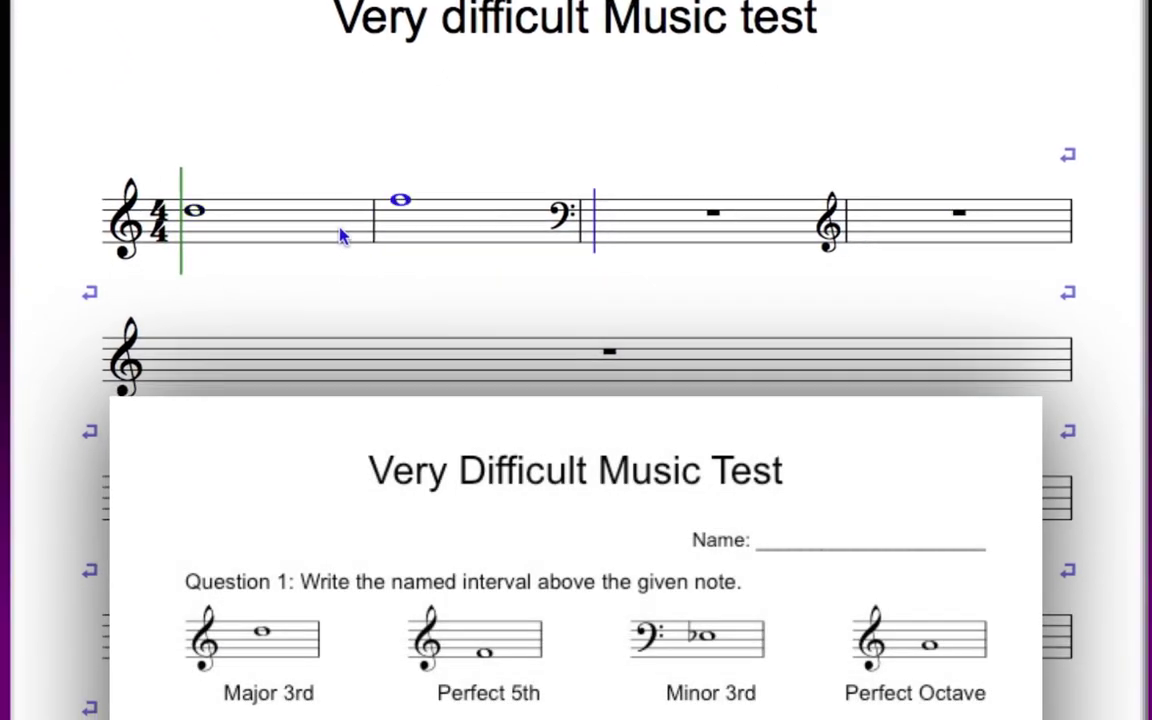
key("ctrl+Down")
key("e")
key("Down")
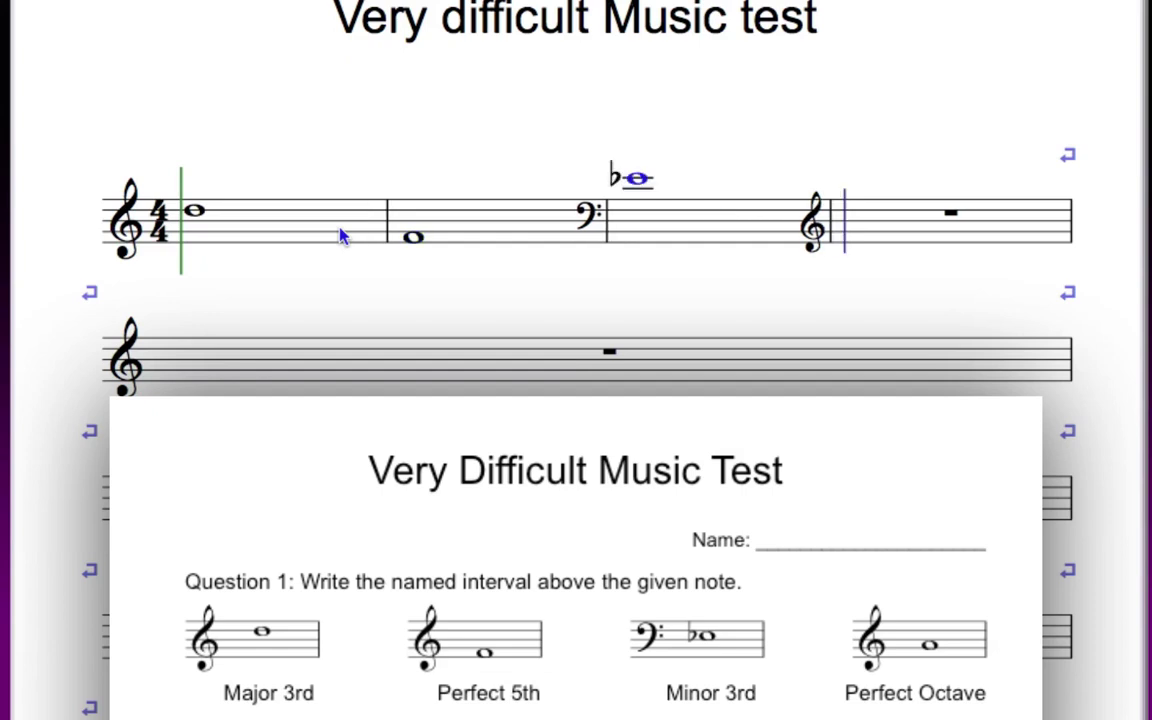
key("ctrl+Down")
key("a")
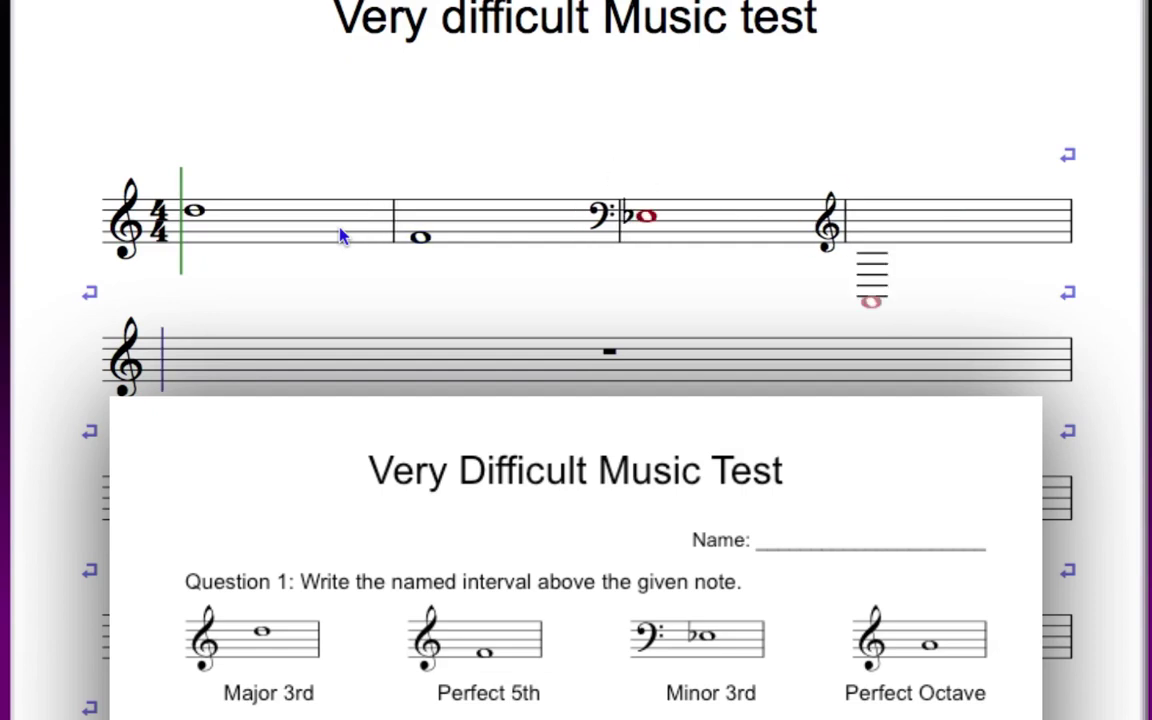
key("ctrl+Up")
key("ctrl+Up")
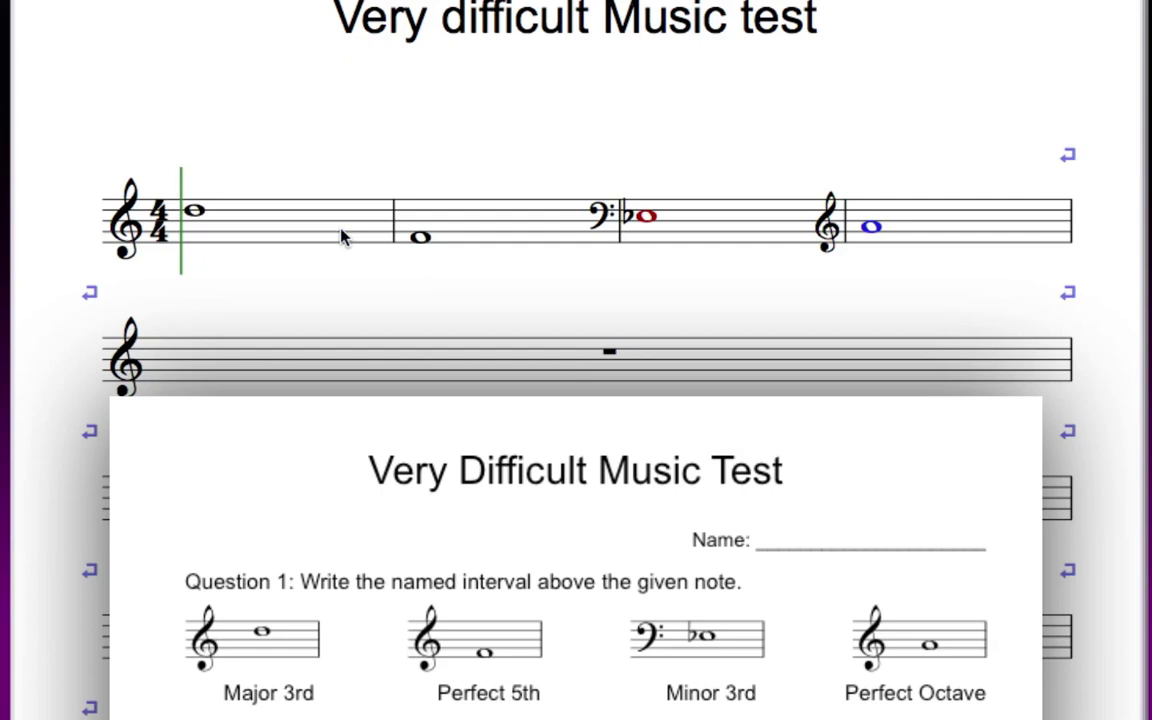
key("Escape")
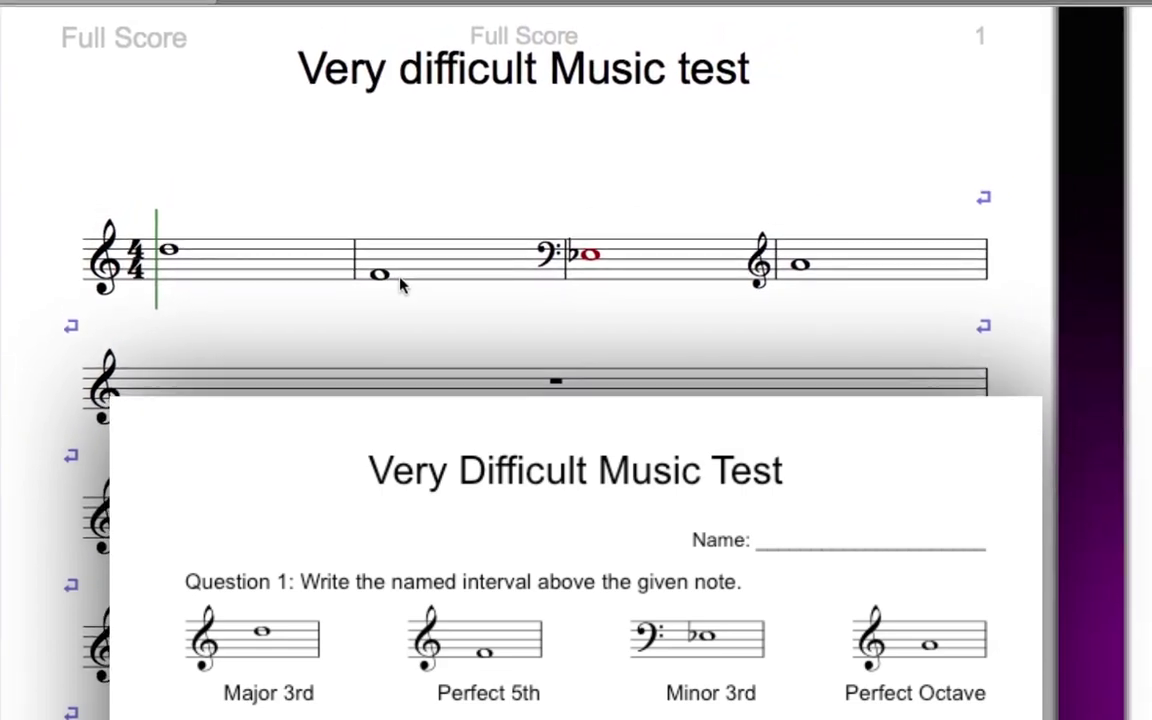
Split the first system before bar 2 and on both sides of the bass-clef bar, then select bar 2's courtesy clef
left_click(364, 250)
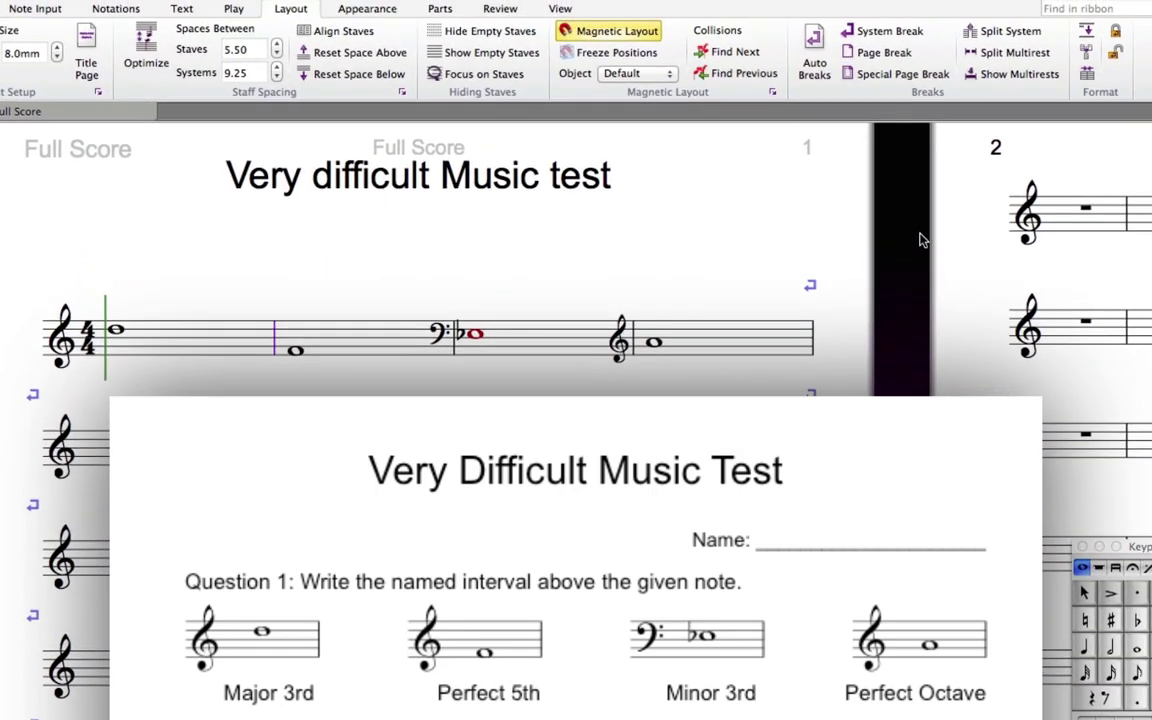
left_click(1028, 40)
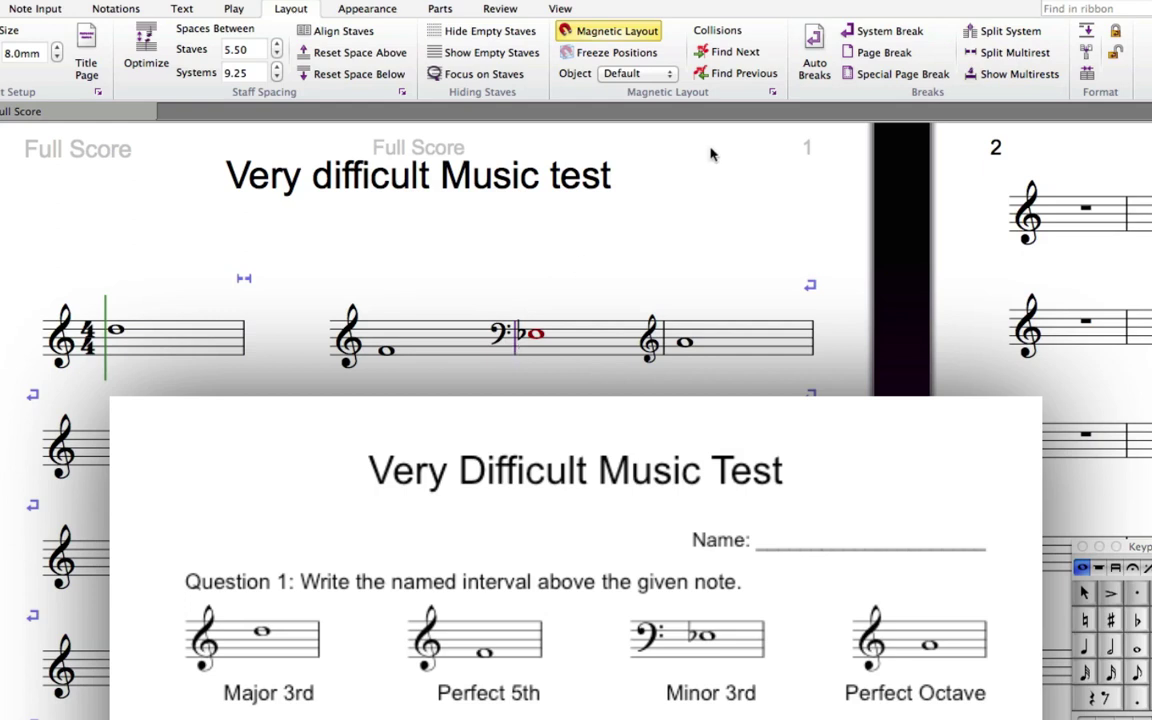
left_click(995, 35)
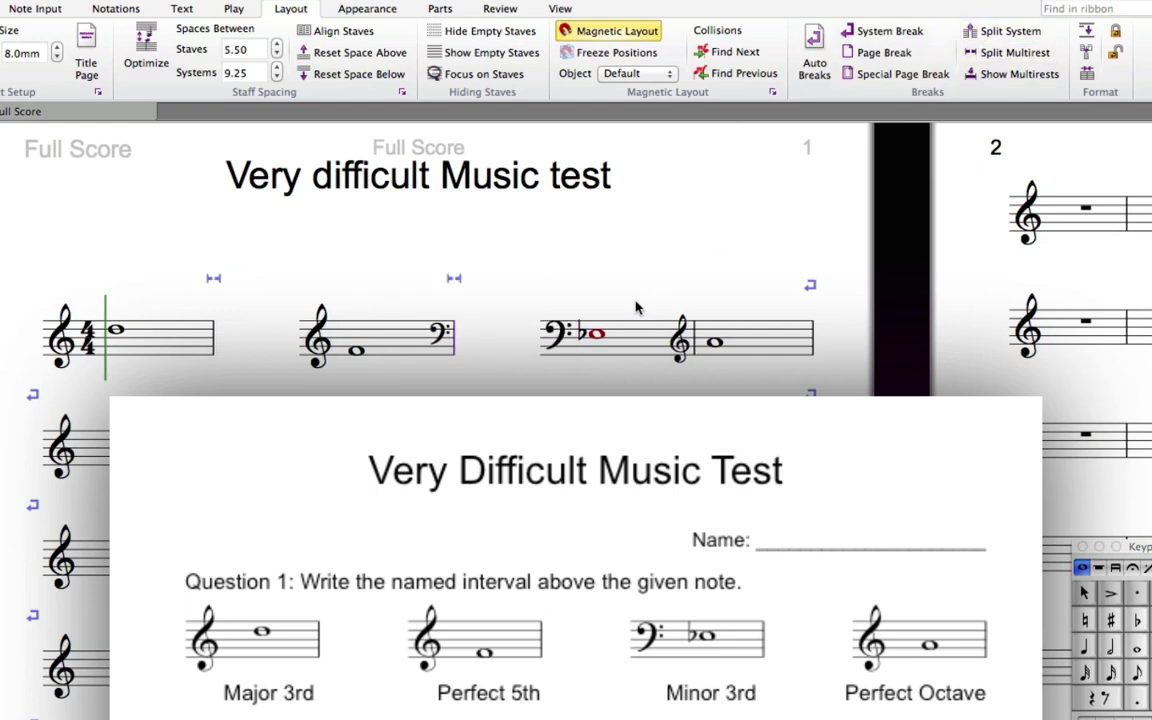
left_click(1005, 33)
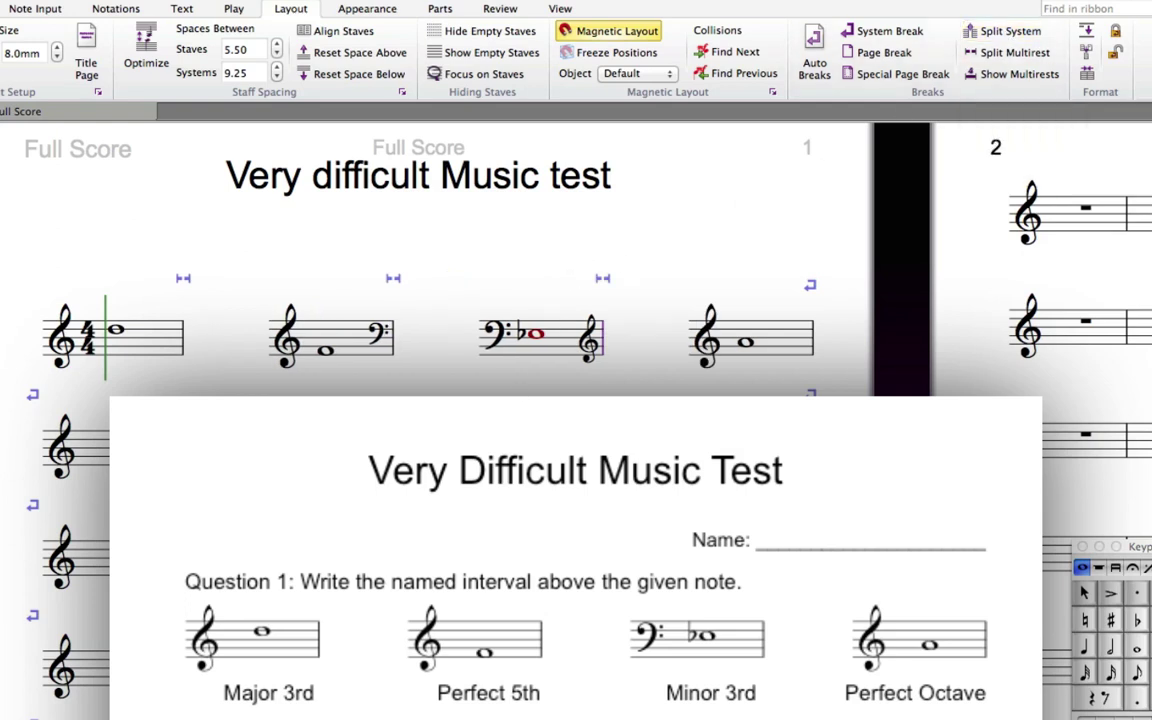
left_click(380, 334)
Hide the courtesy clefs ending bars 2 and 3, then select all four interval bars
key("super+shift+h")
left_click(594, 352)
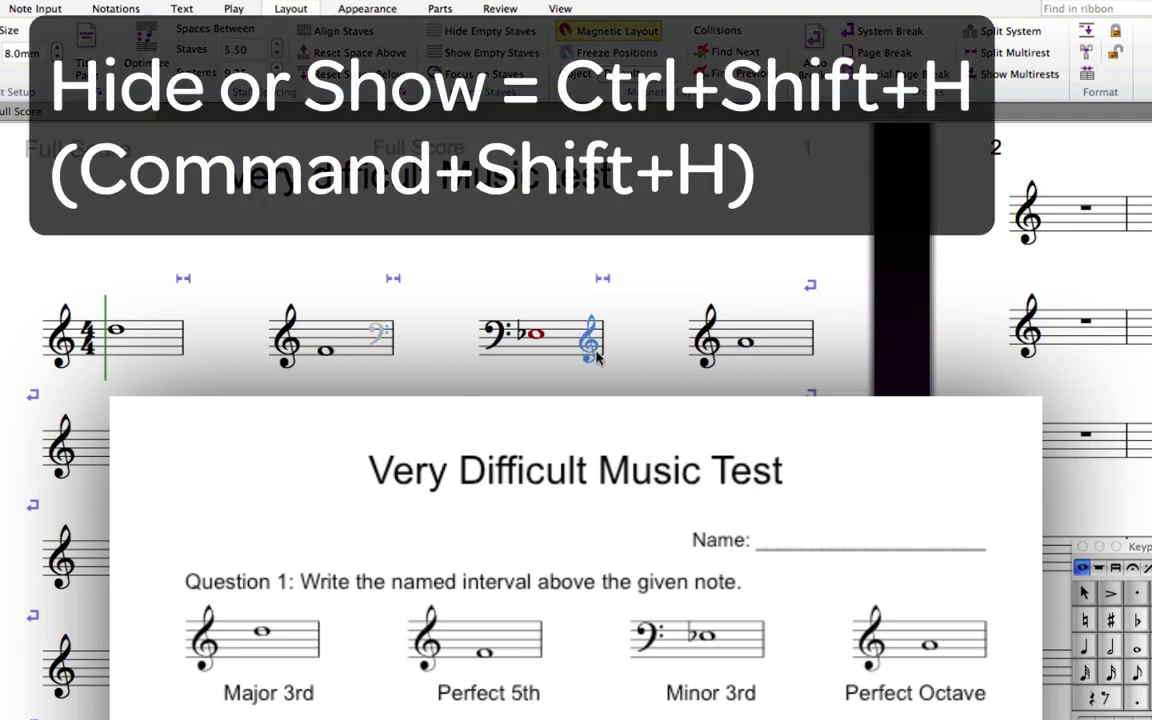
key("super+shift+h")
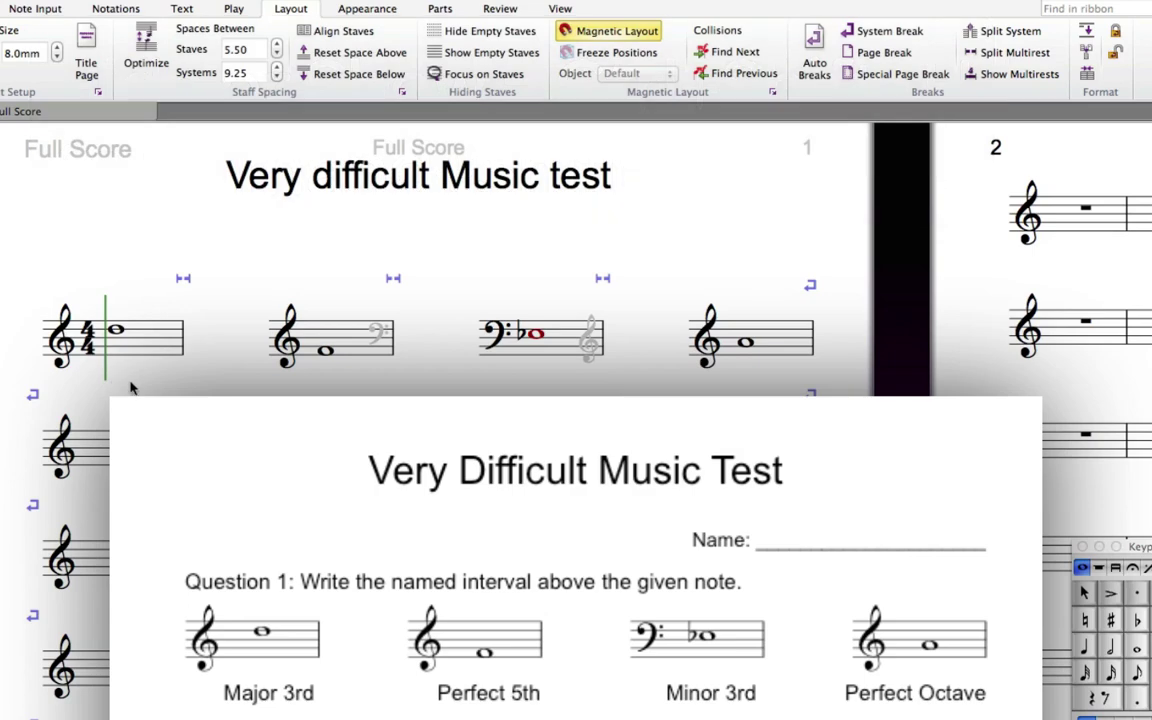
left_click(147, 347)
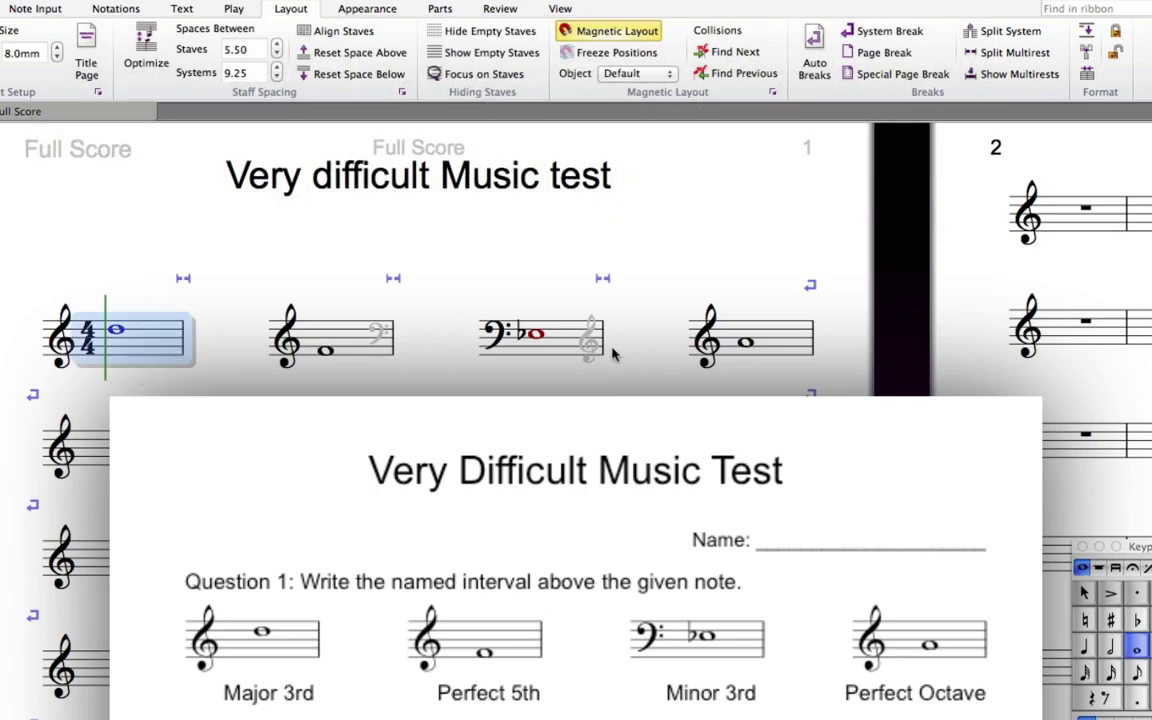
left_click(780, 344, "shift")
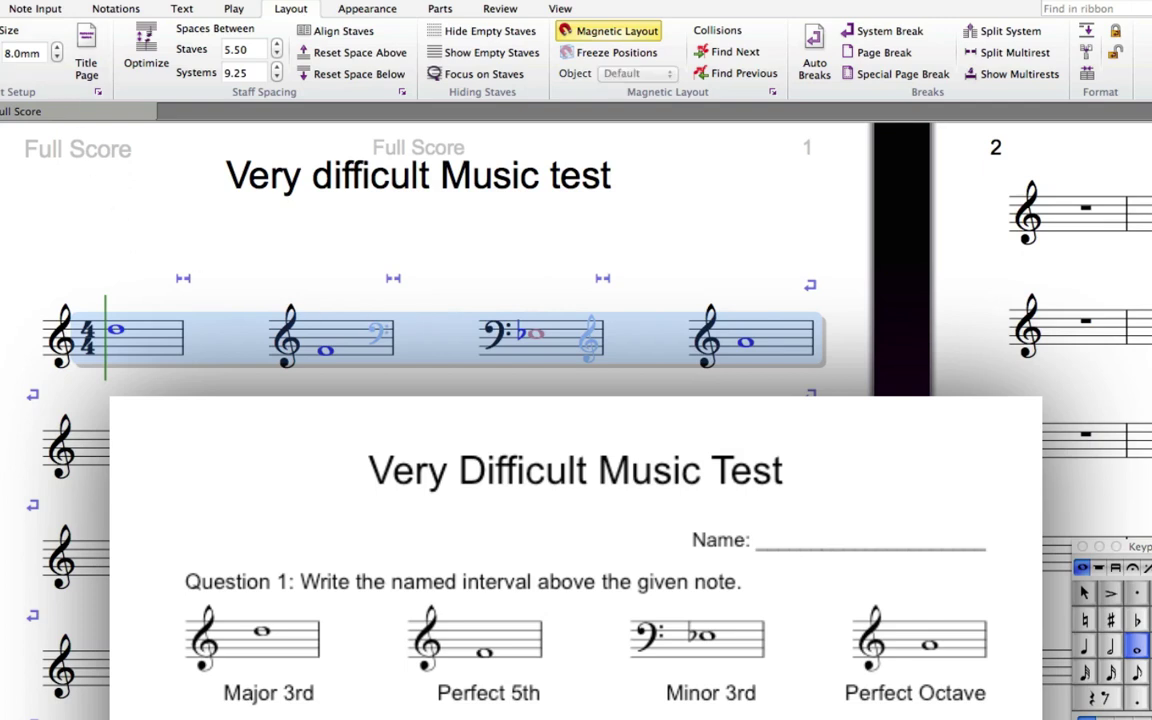
left_click(35, 9)
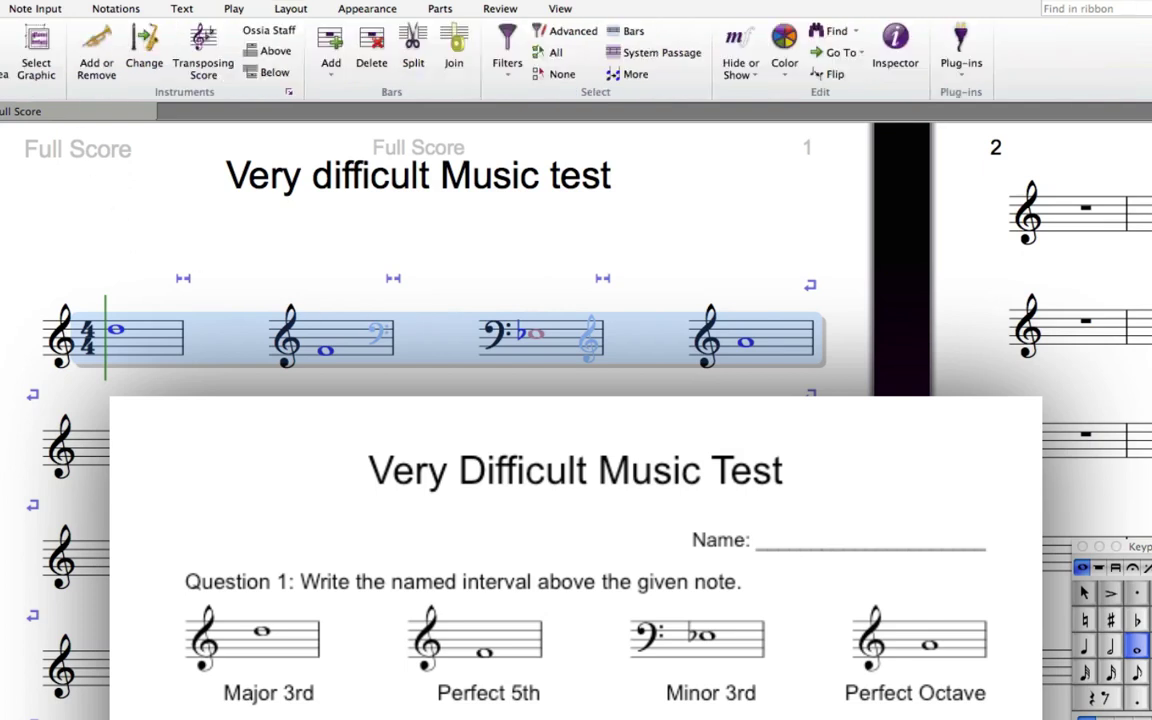
Set the four interval bars' Edit Passage X offset to 2 in the pinned Inspector
left_click(897, 45)
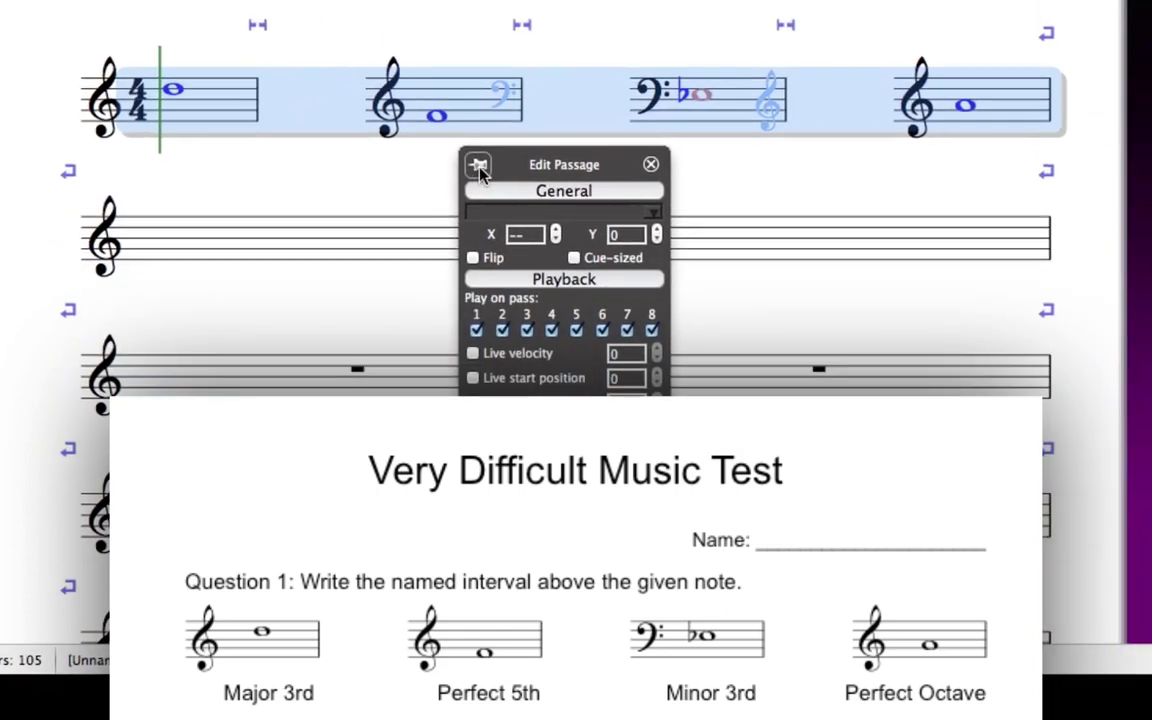
left_click(478, 168)
left_click(534, 236)
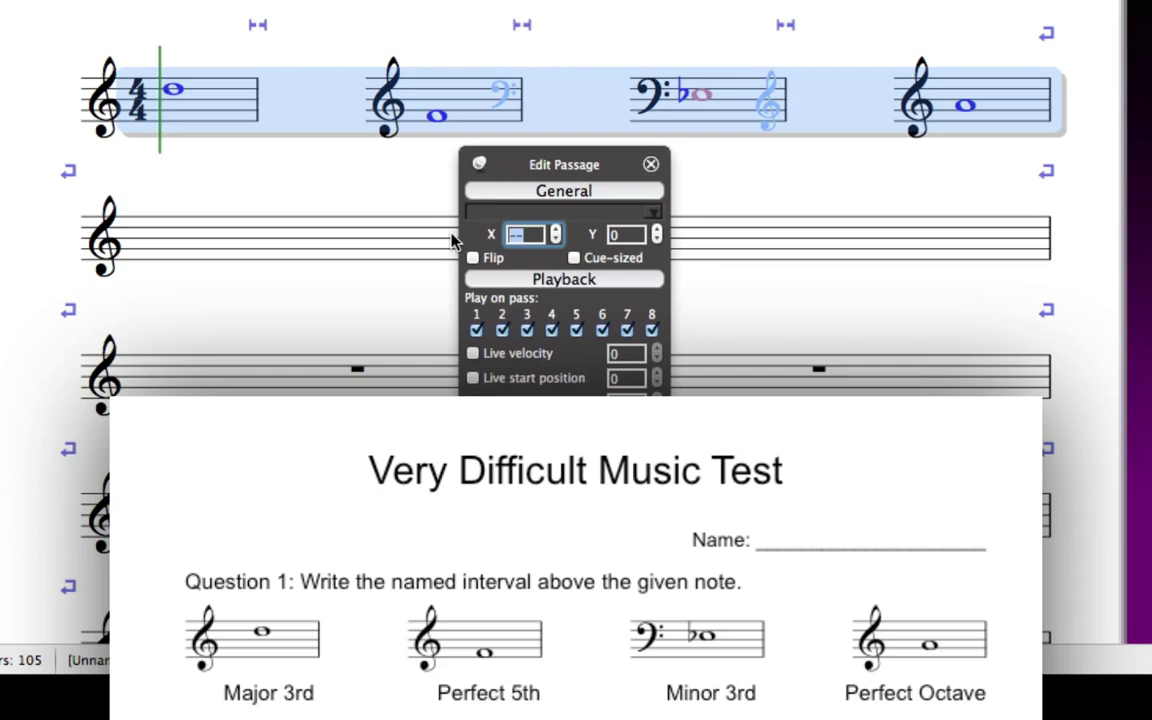
type("2")
key("Tab")
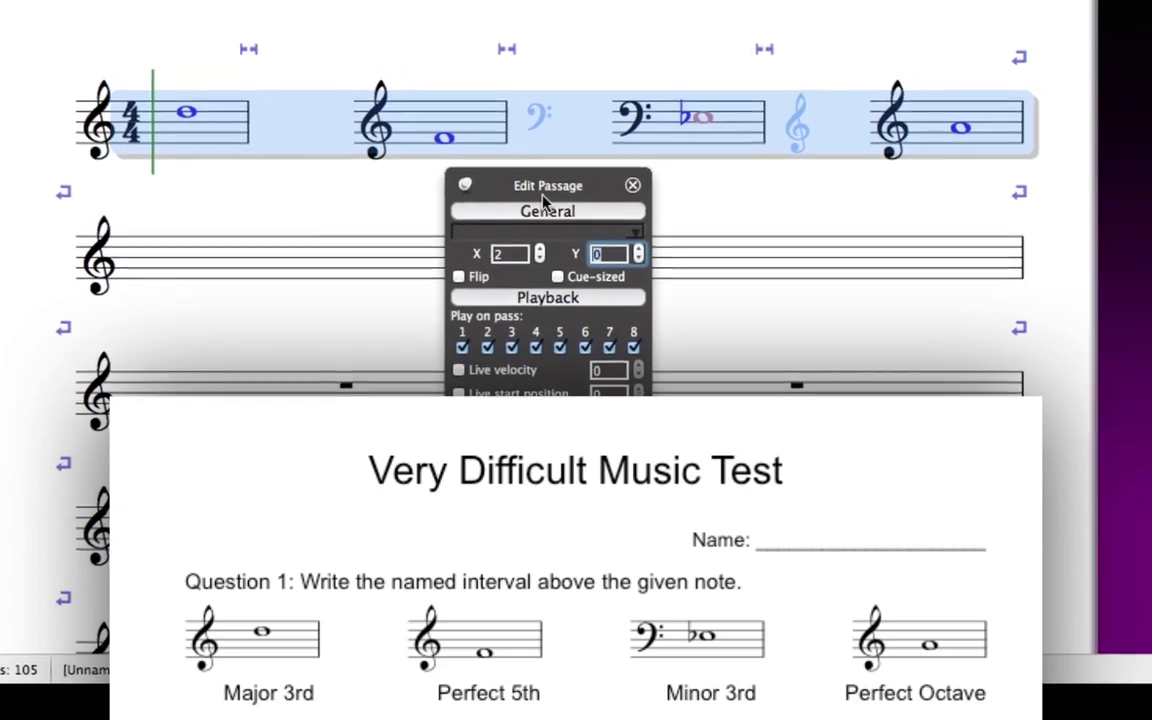
left_click_drag(515, 164, 1085, 70)
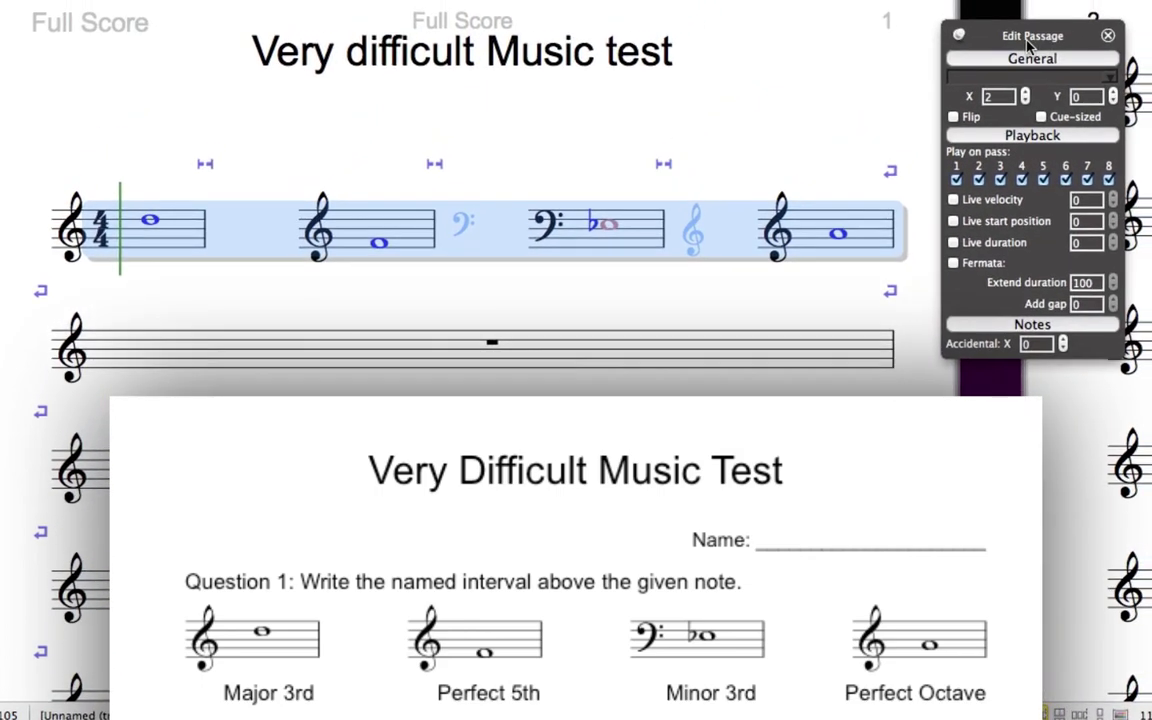
left_click_drag(1029, 45, 1151, 22)
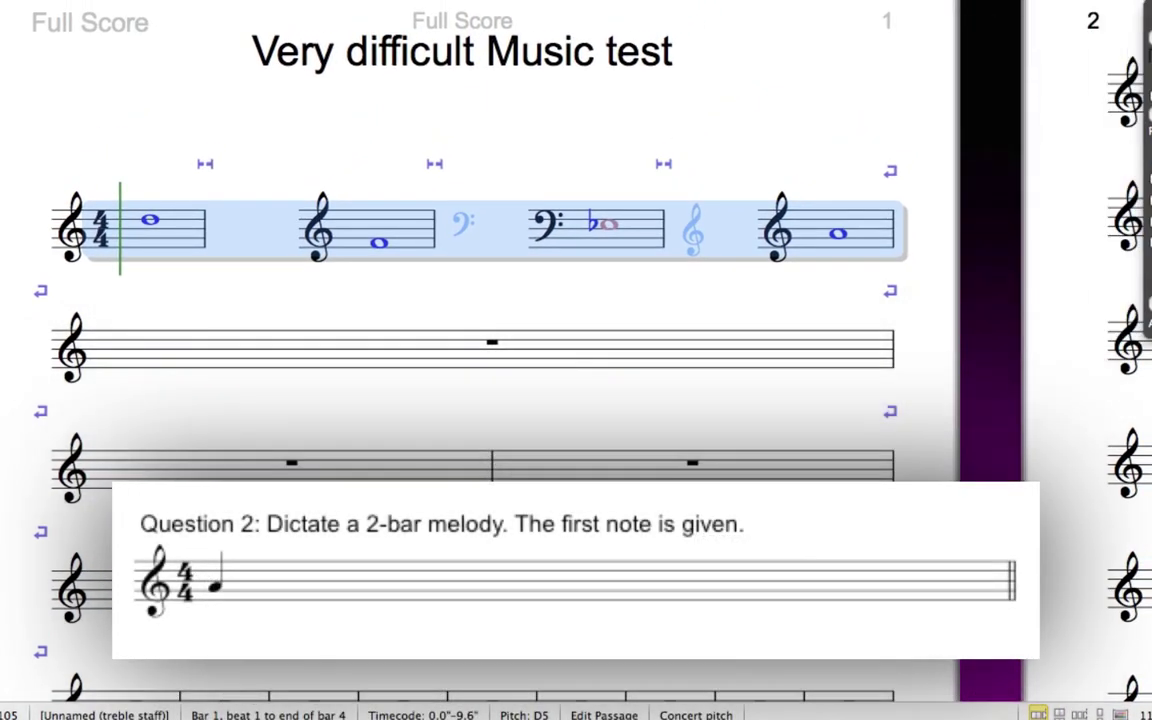
Place a 4/4 time signature from More Options at the second staff's opening bar
key("Escape")
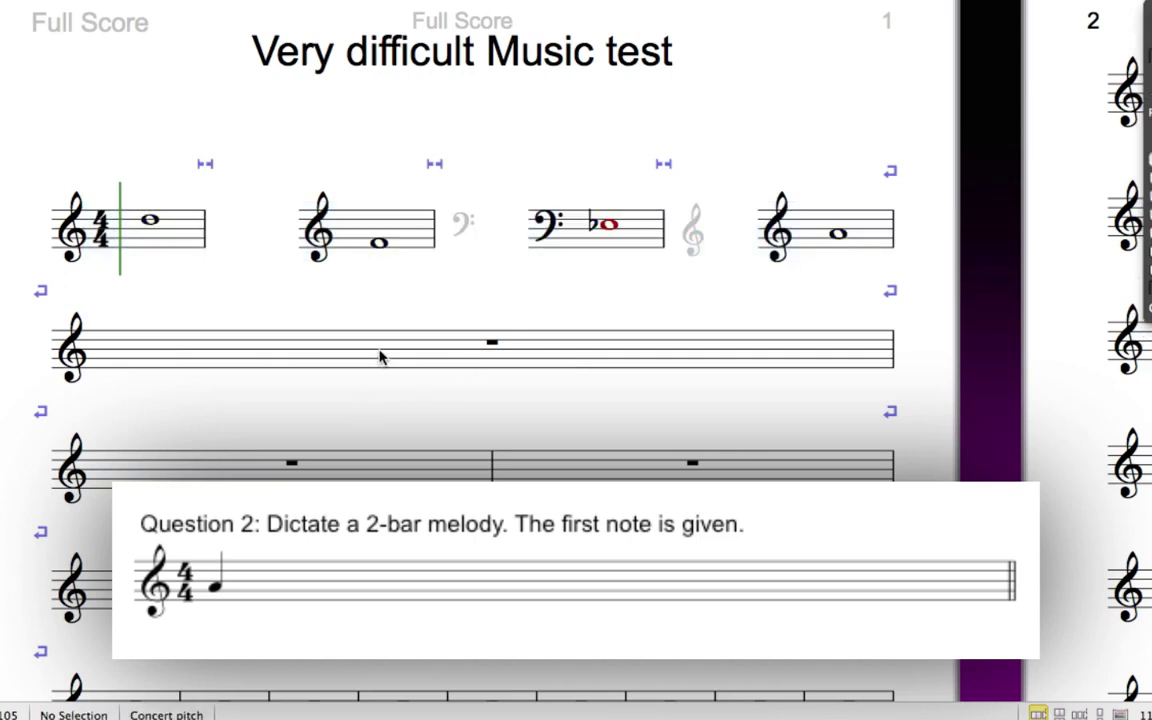
left_click(379, 357)
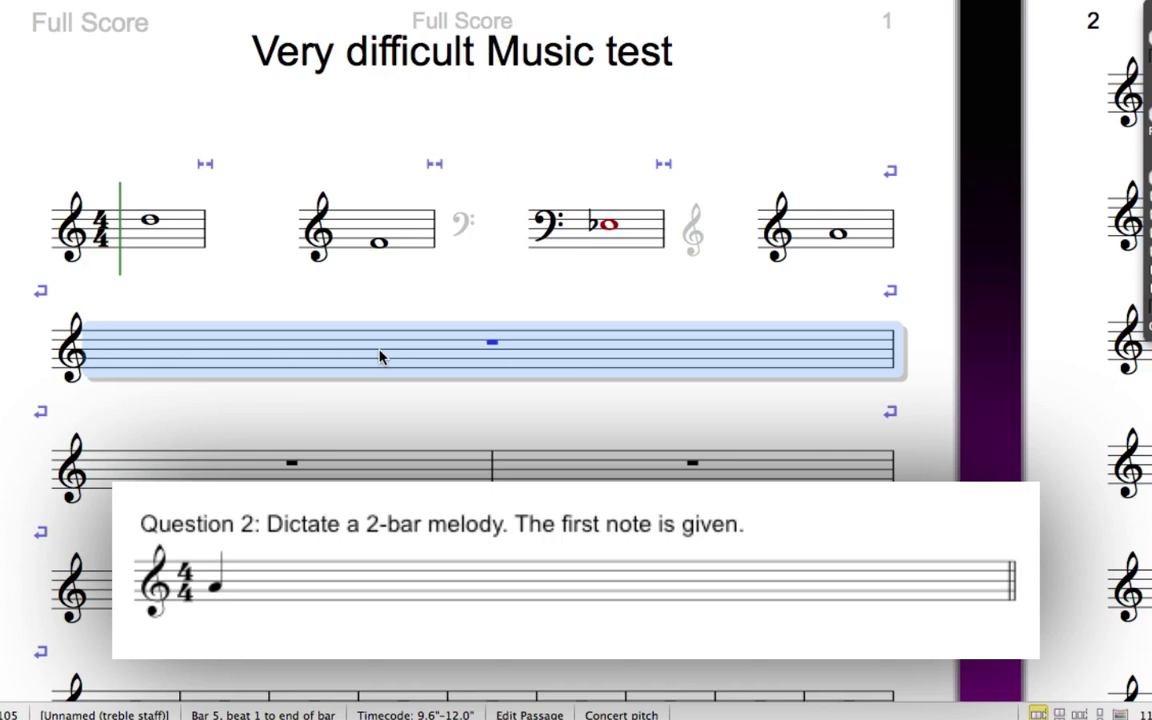
key("n")
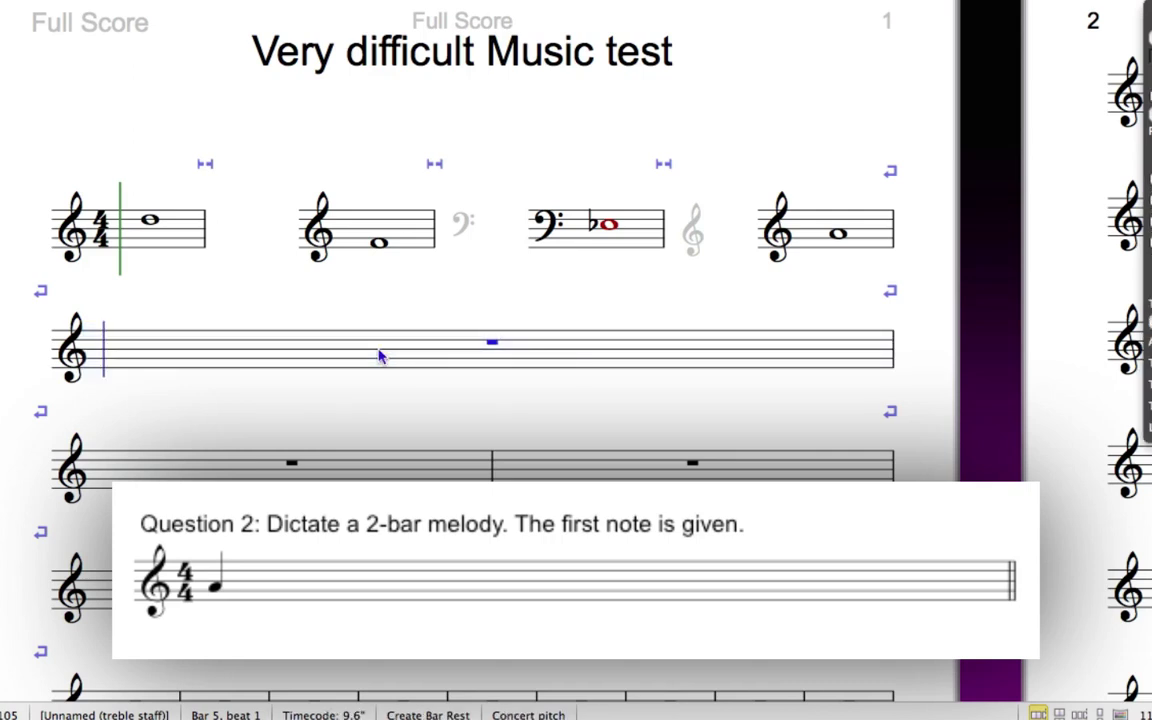
key("Escape")
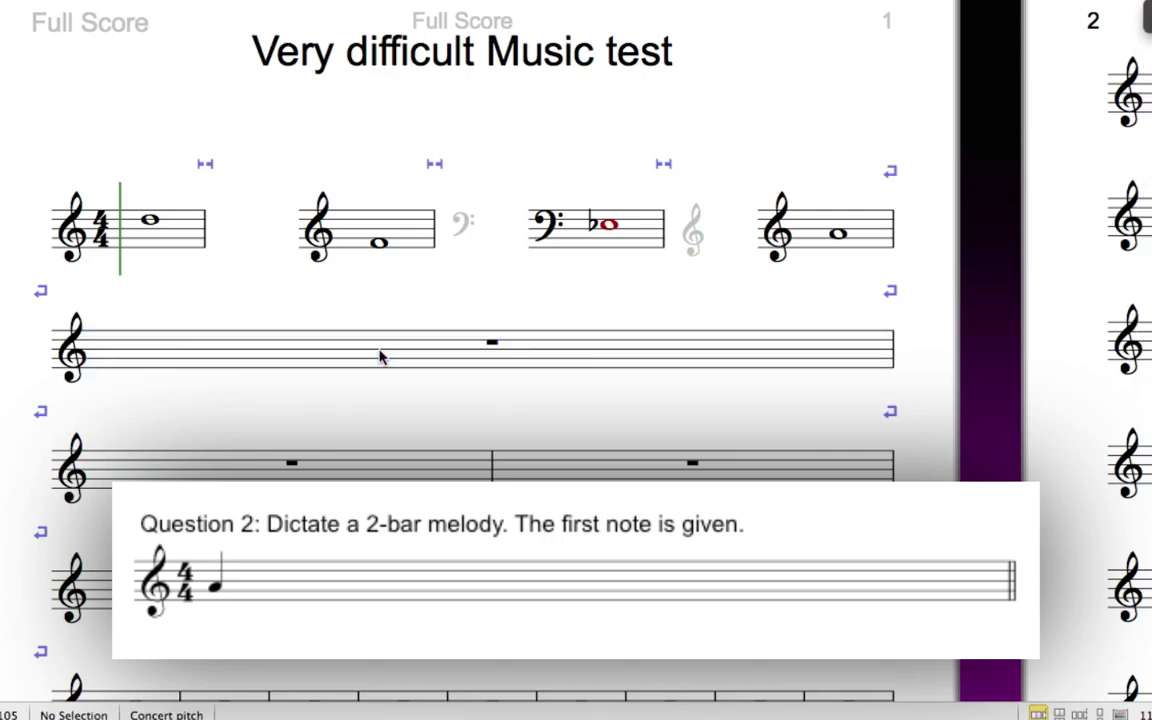
key("t")
left_click(76, 364)
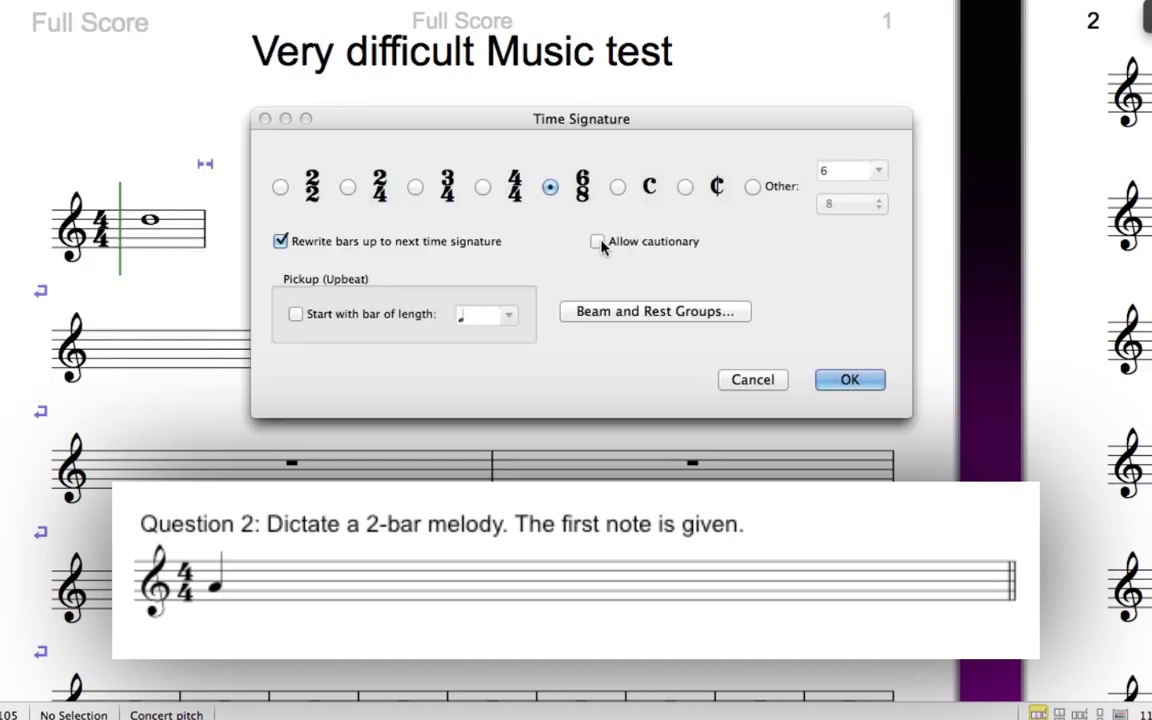
left_click(482, 187)
left_click(847, 382)
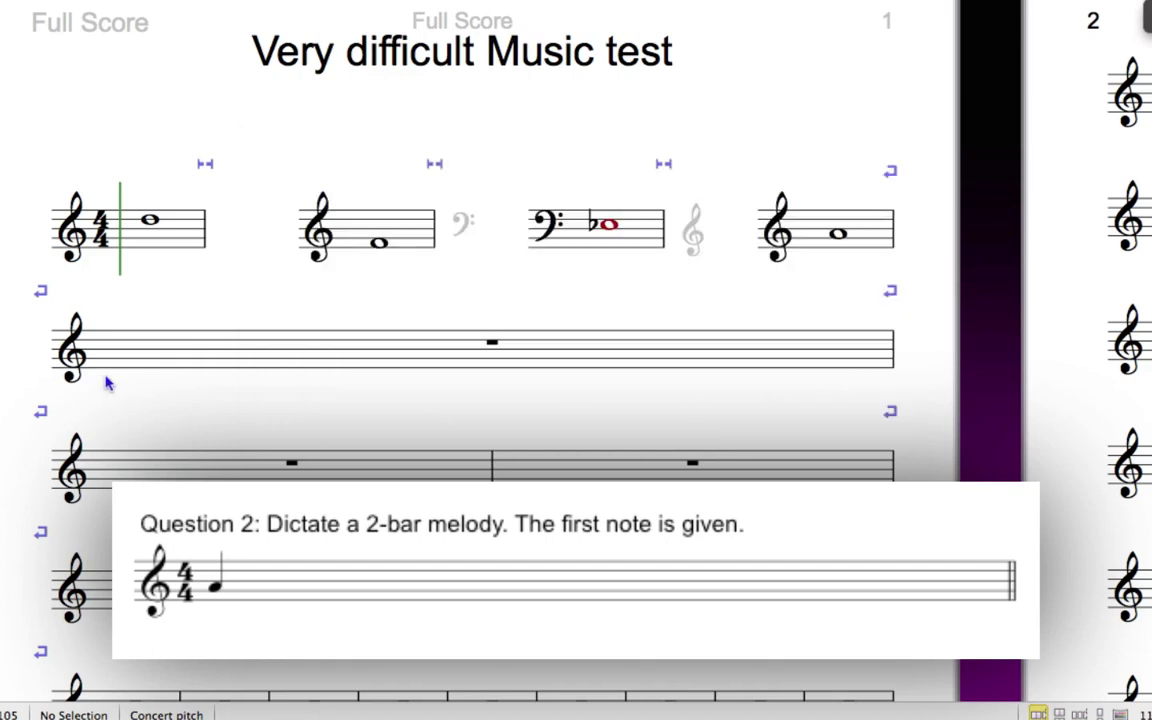
left_click(94, 331)
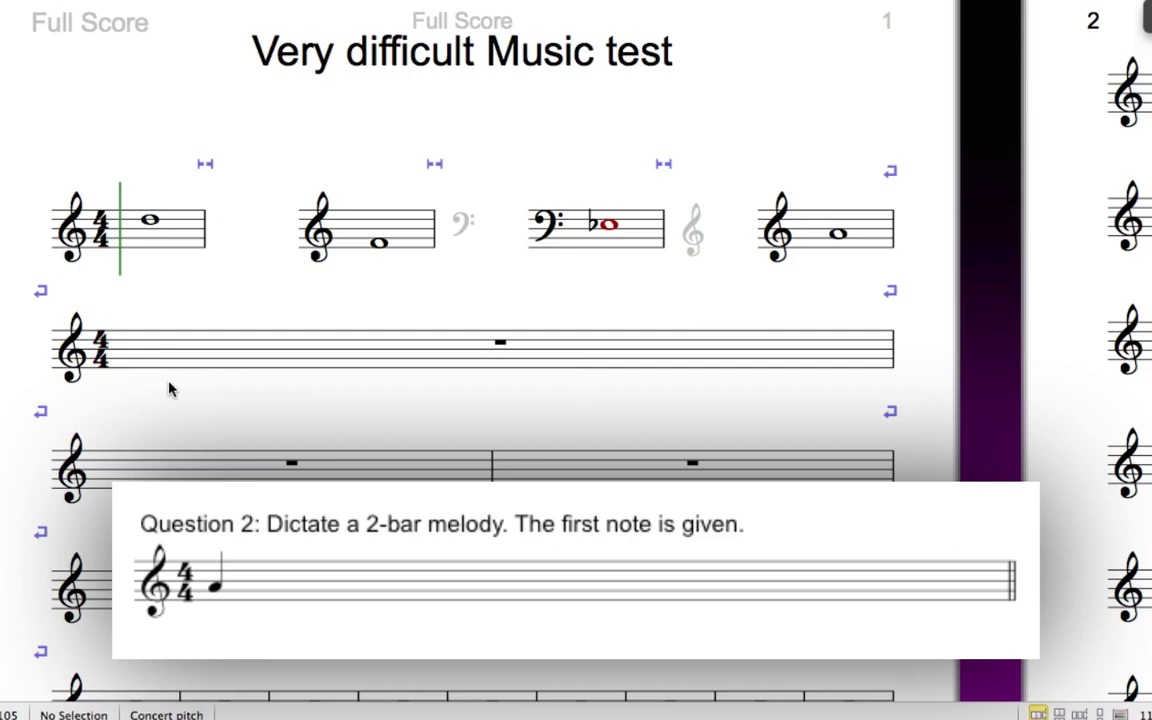
Enter an A quarter note on beat 1 of the Question 2 bar and hide the following rests
left_click(197, 358)
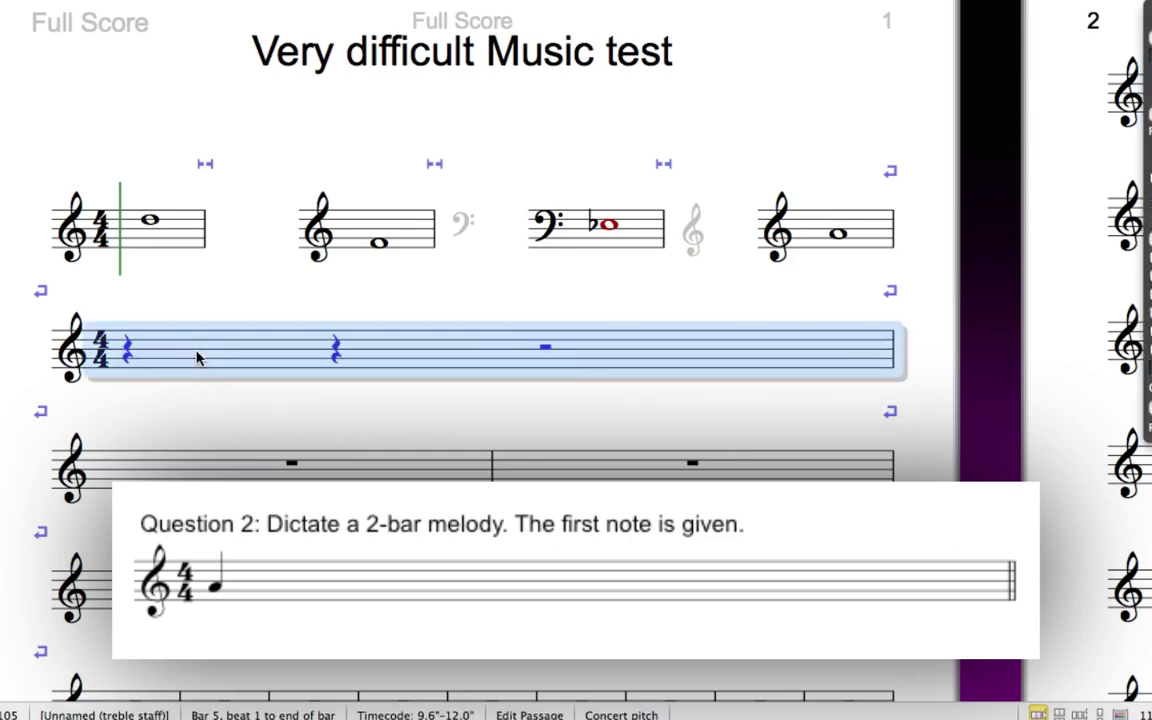
key("a")
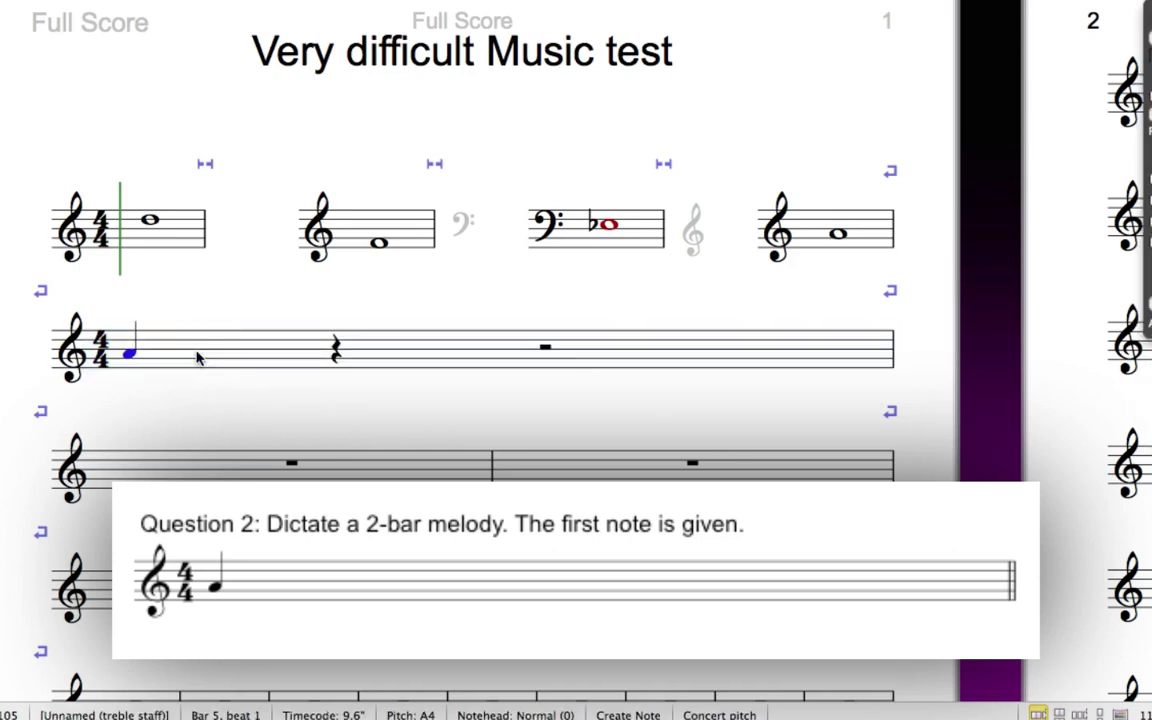
key("Escape")
key("Right")
key("Right")
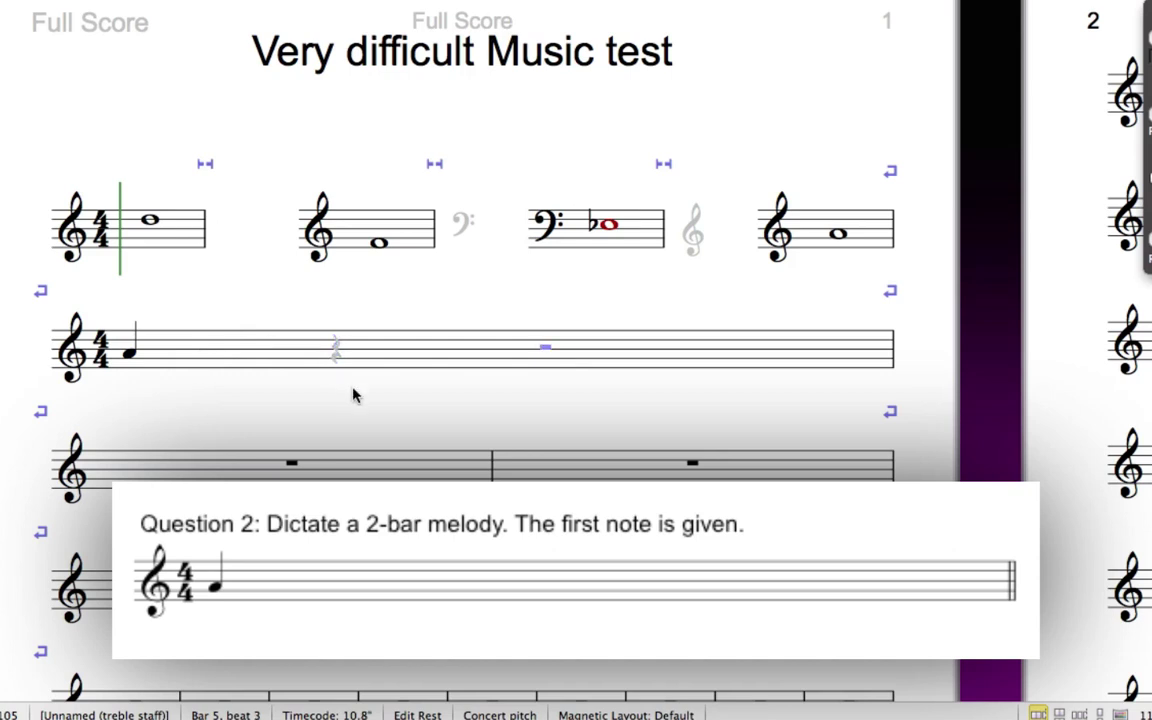
key("Escape")
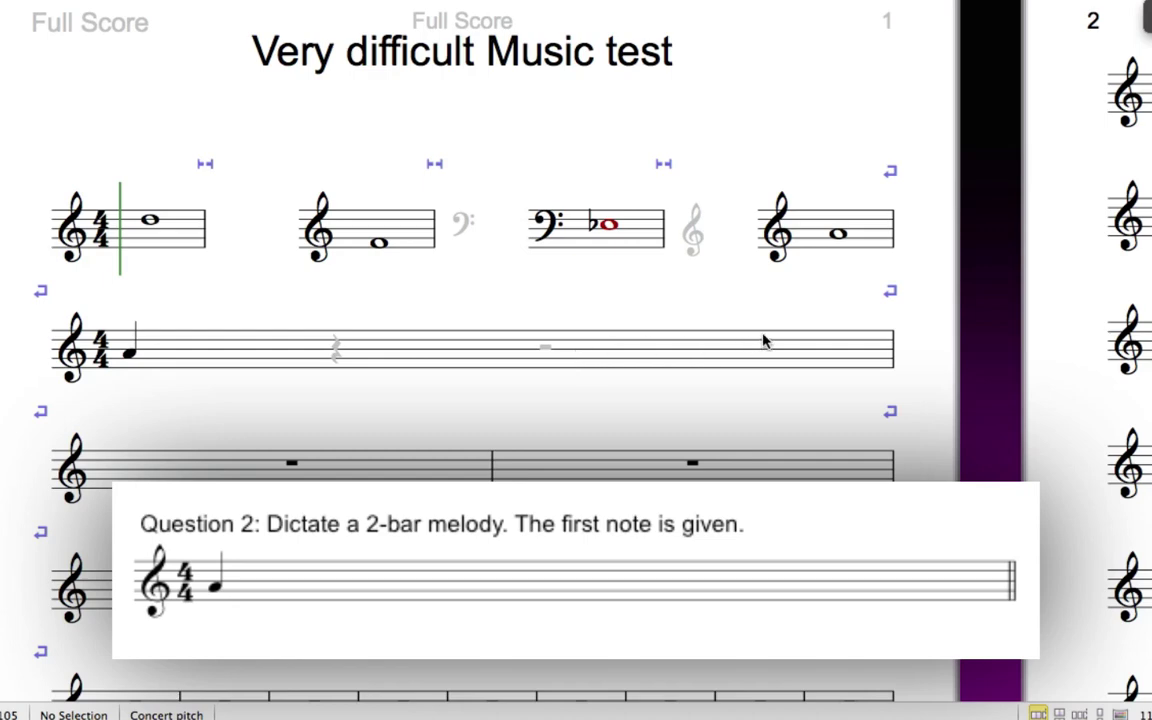
Change the second system's final barline to a double barline
left_click(883, 361)
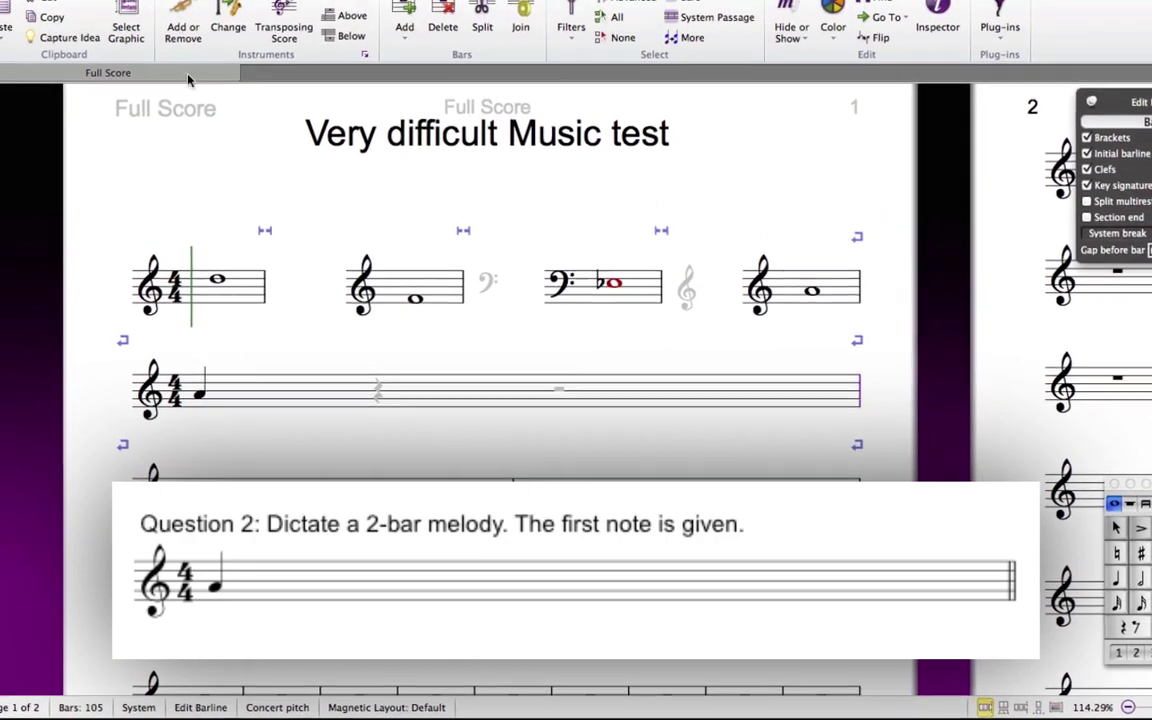
left_click(212, 3)
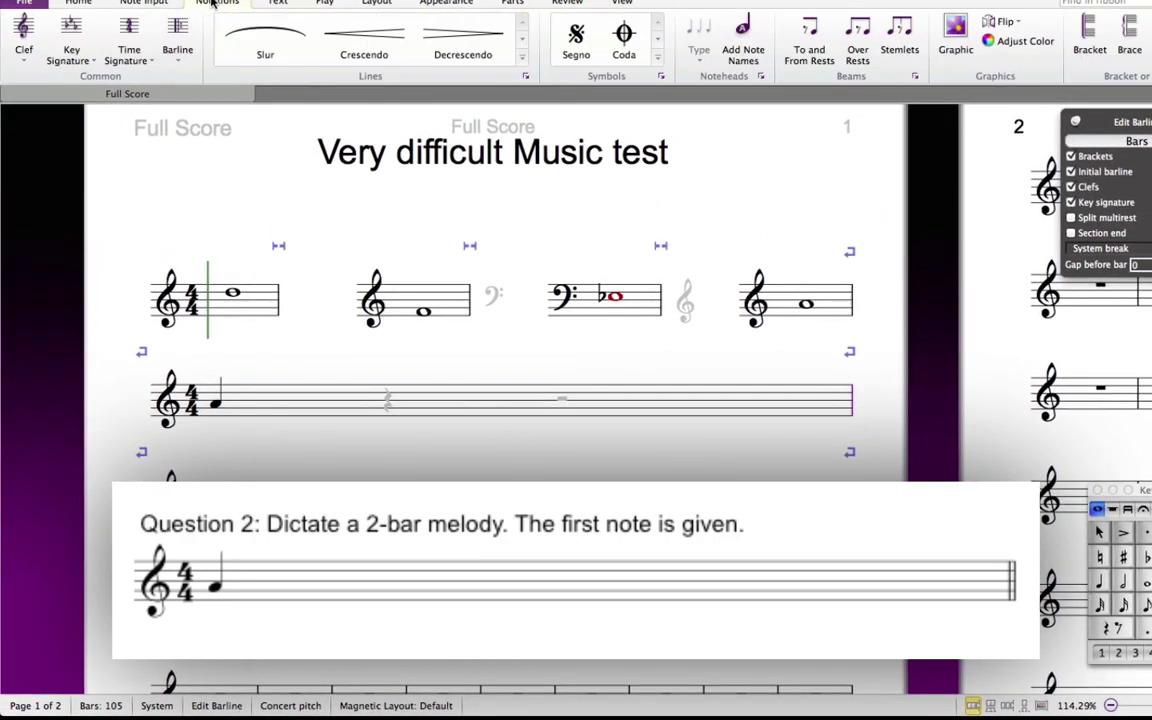
left_click(178, 48)
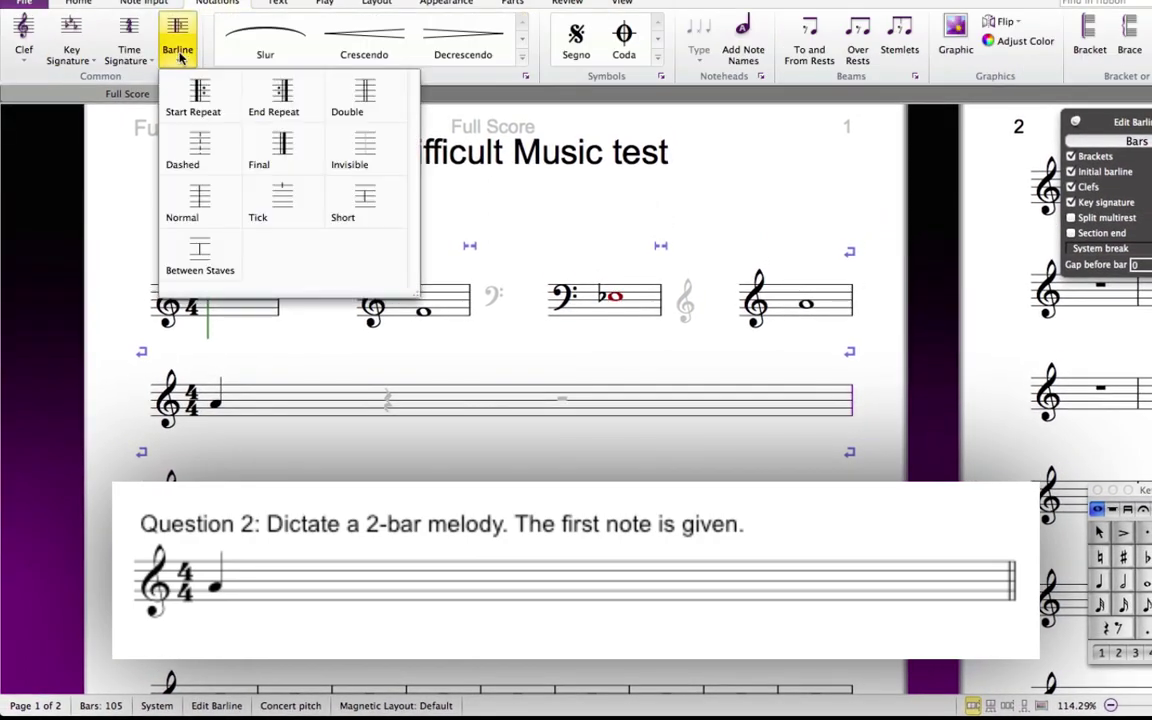
left_click(364, 100)
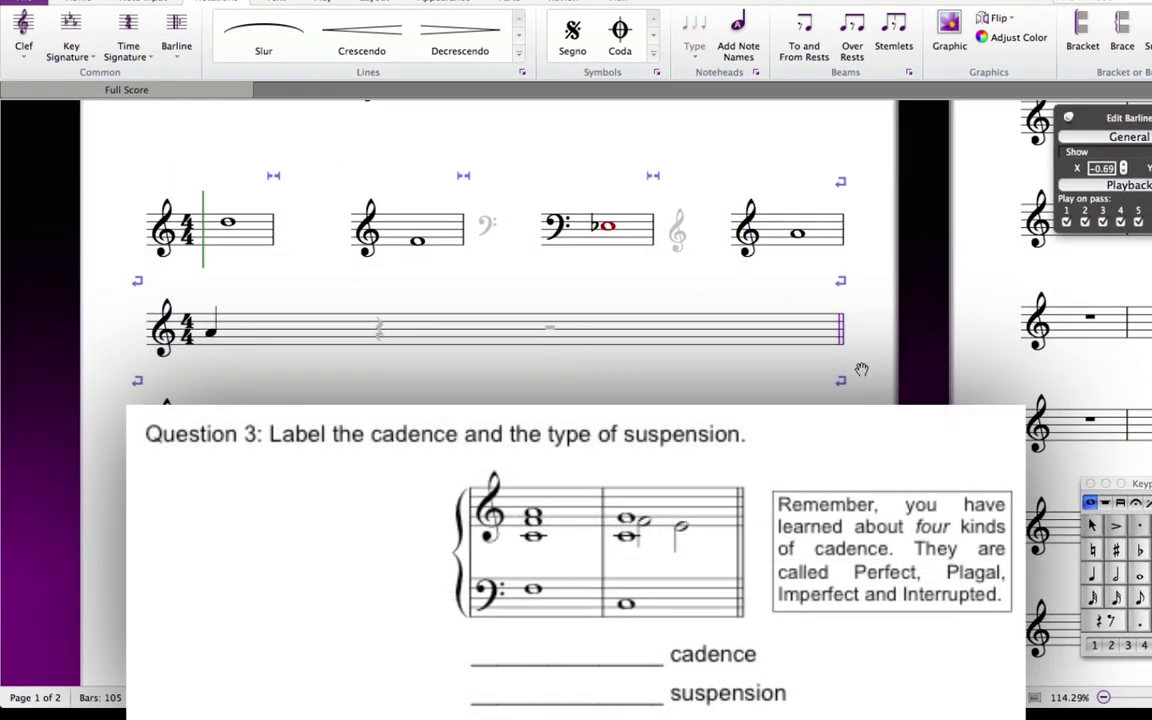
Add an extra staff below the third-staff treble instrument via Add or Remove Instruments
left_click_drag(861, 364, 851, 316)
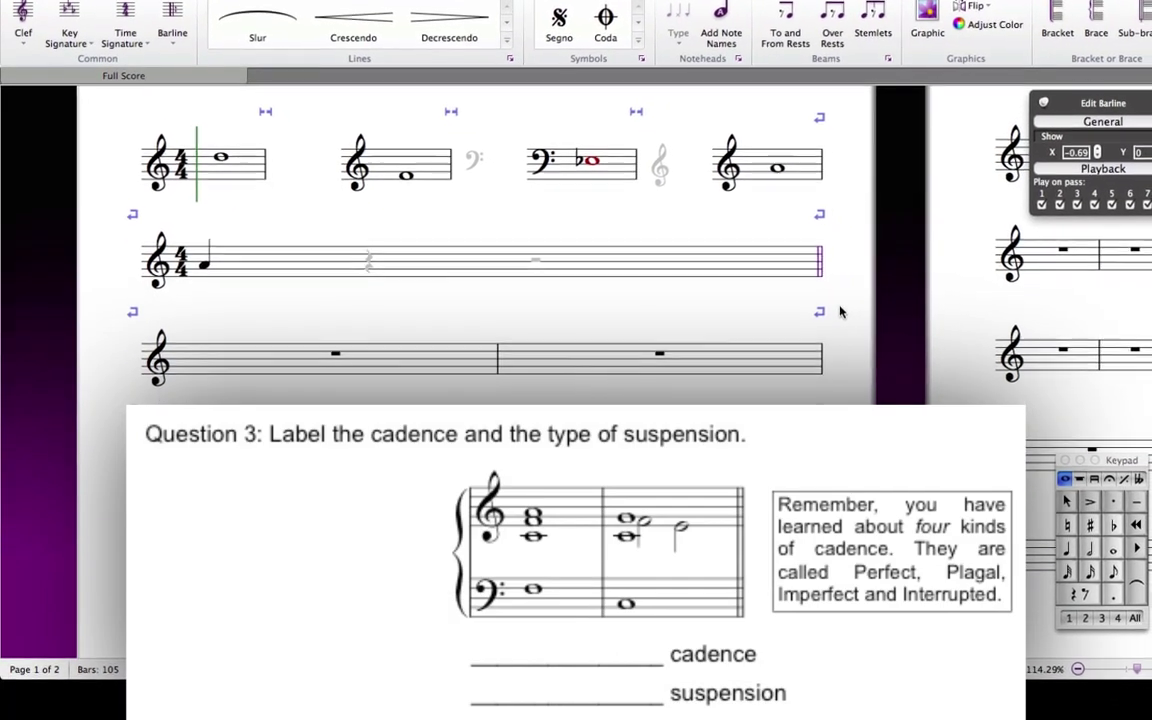
left_click(829, 312)
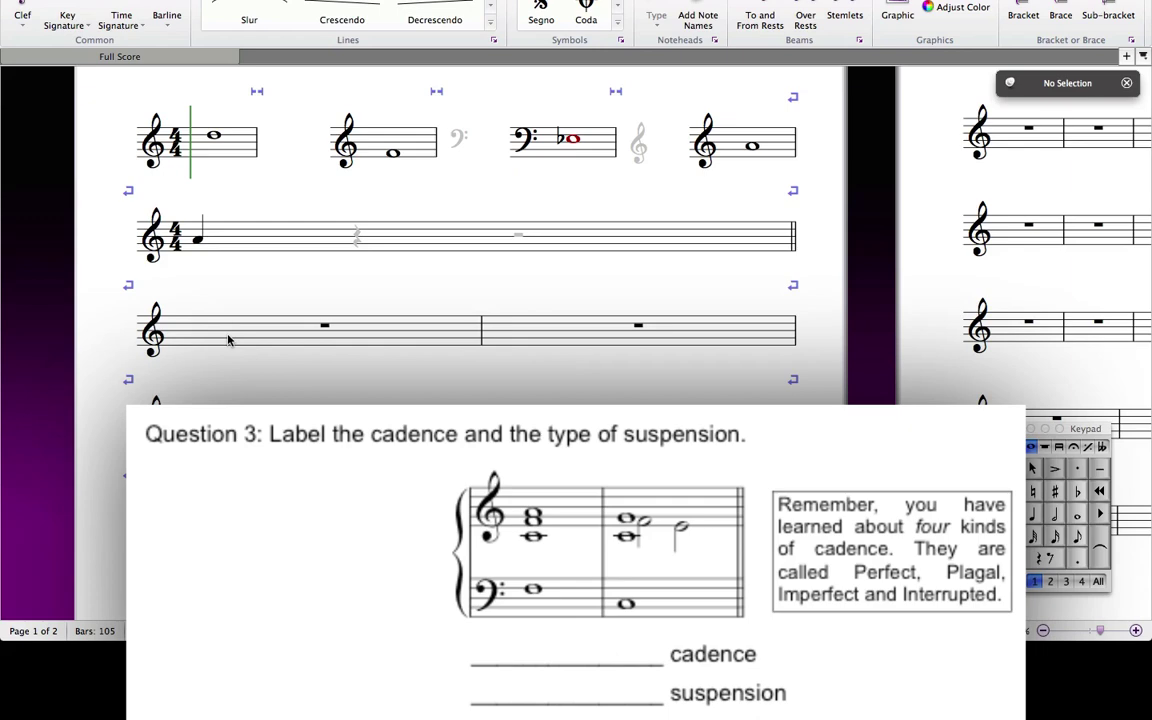
left_click(228, 340)
left_click(555, 336, "shift")
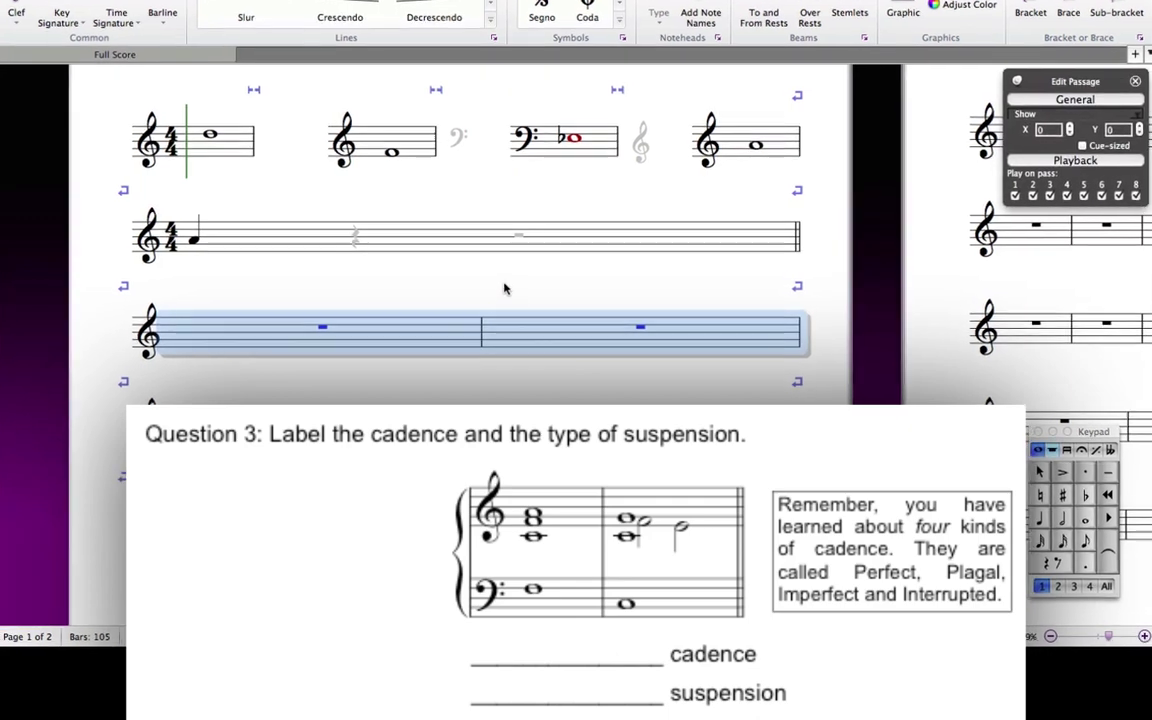
key("i")
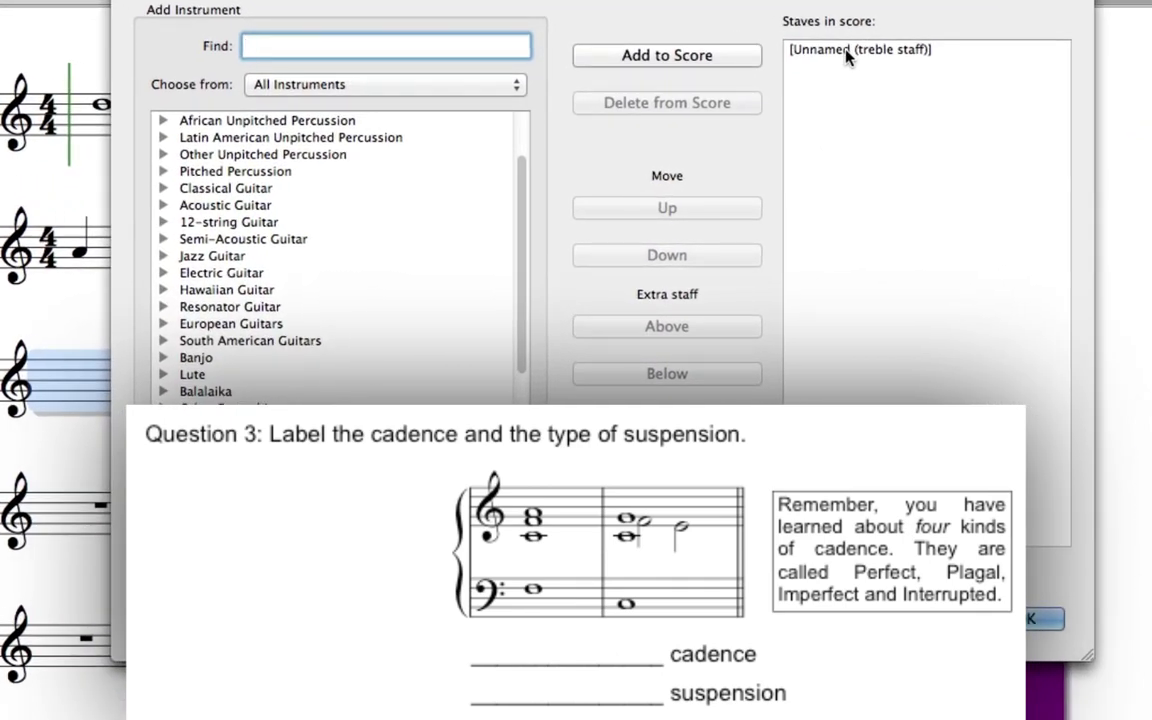
left_click(846, 50)
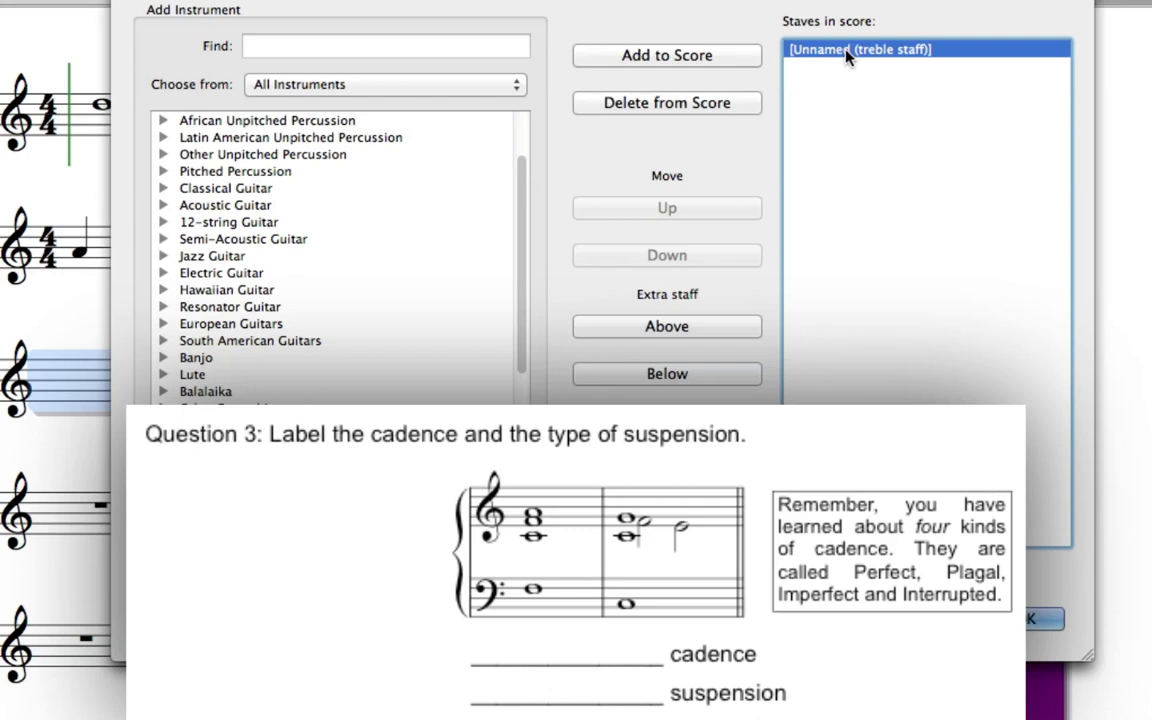
left_click(698, 374)
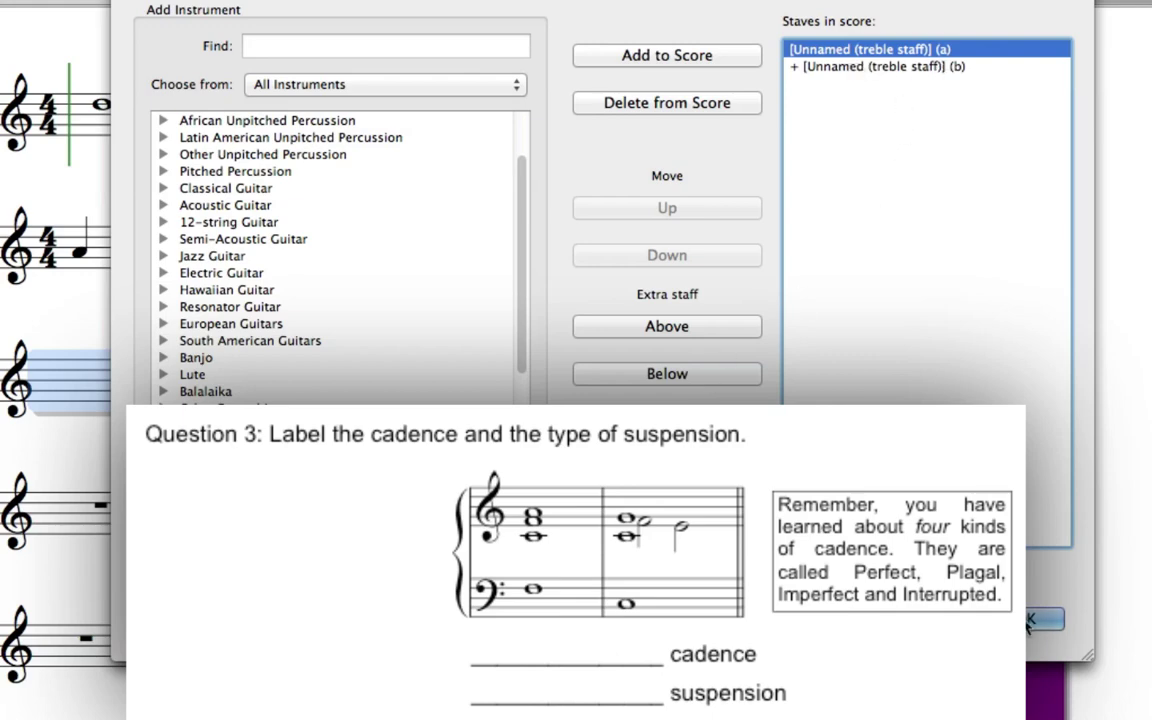
key("Return")
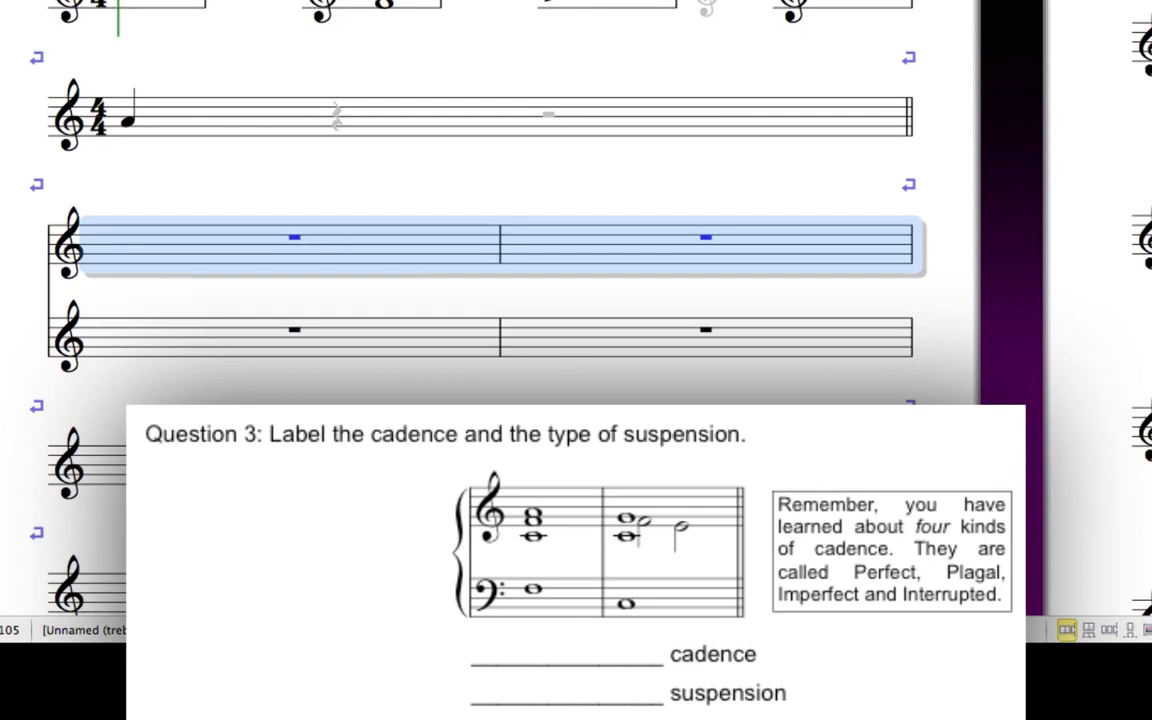
Replace the lower Question 3 staff's clef with a bass clef
key("Escape")
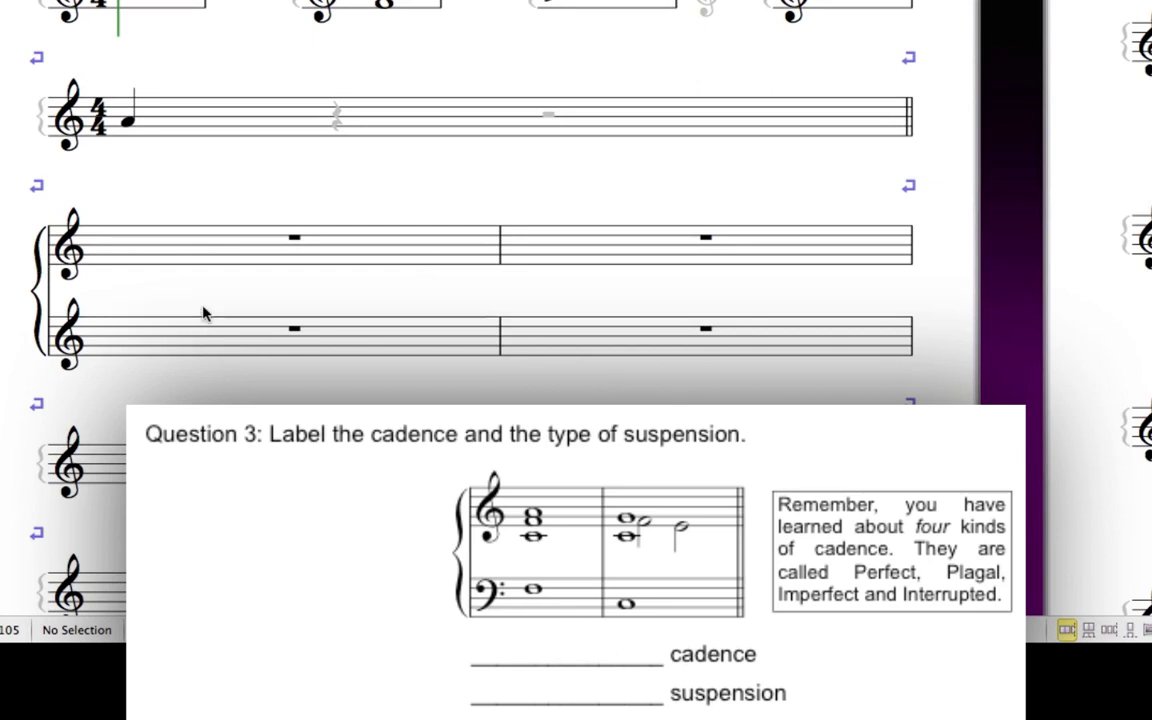
key("q")
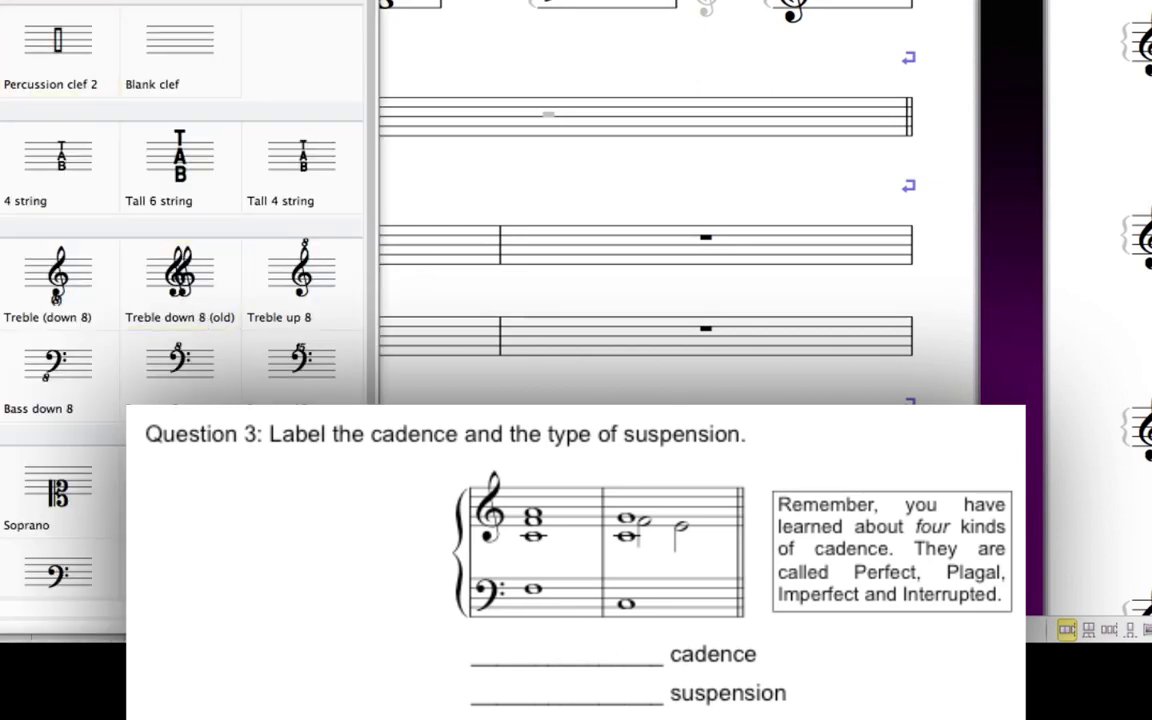
key("Escape")
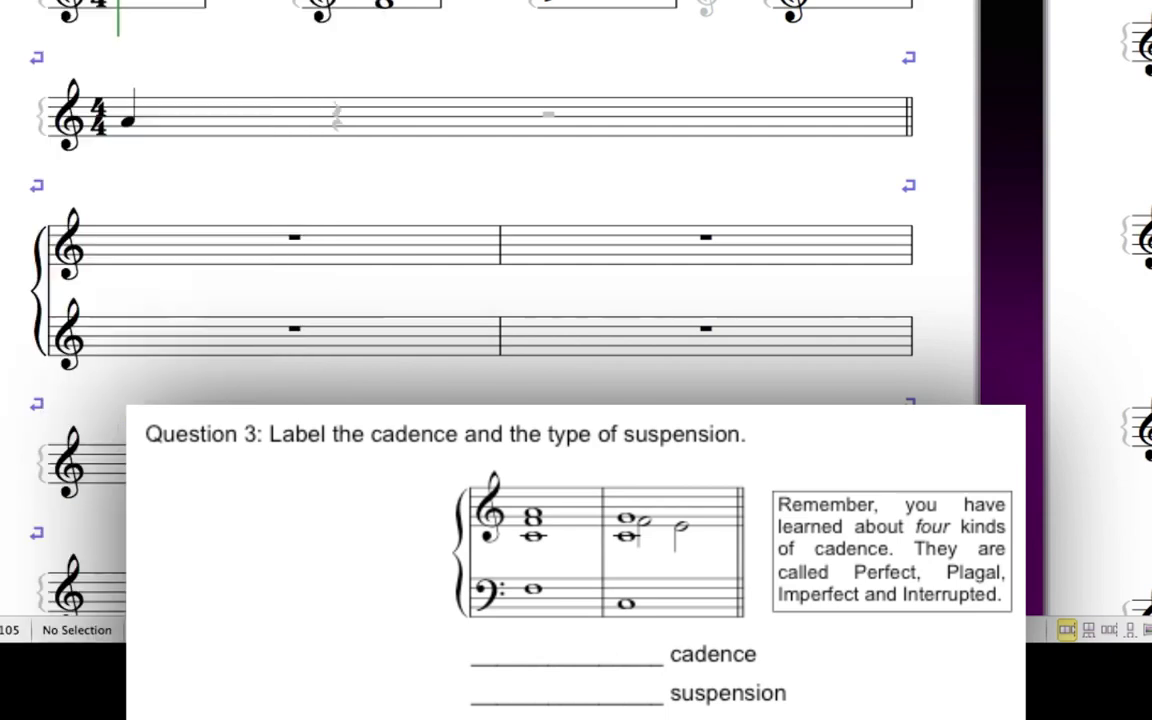
left_click(66, 329)
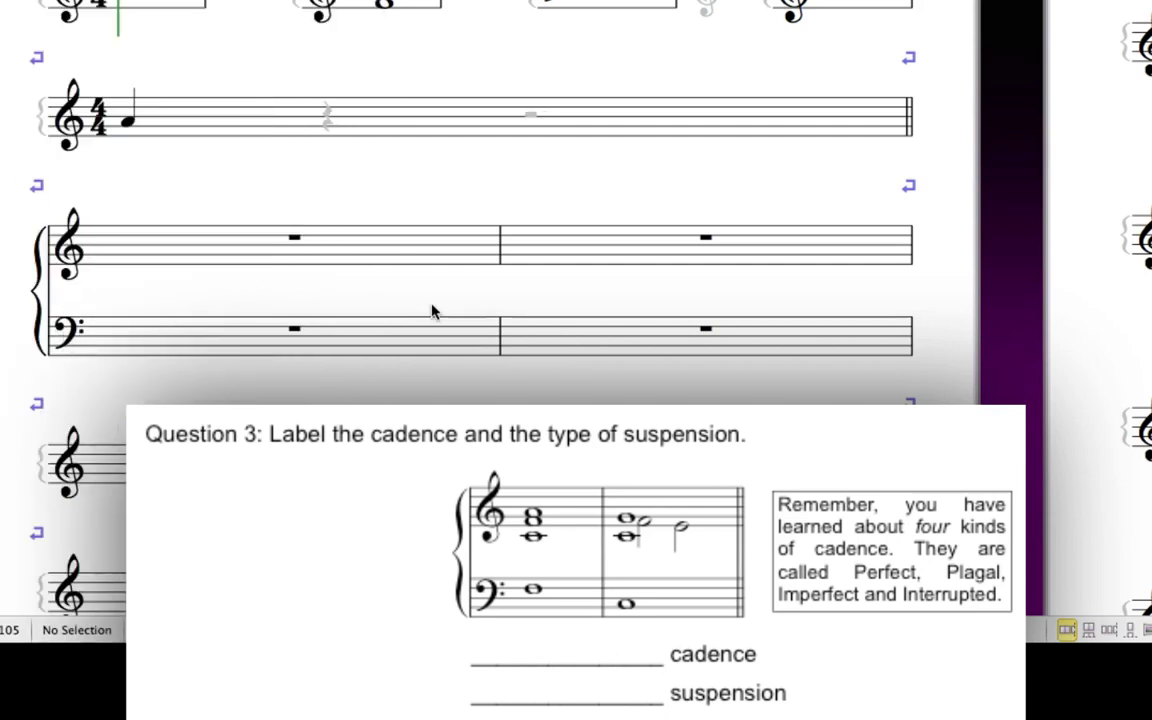
left_click(500, 265)
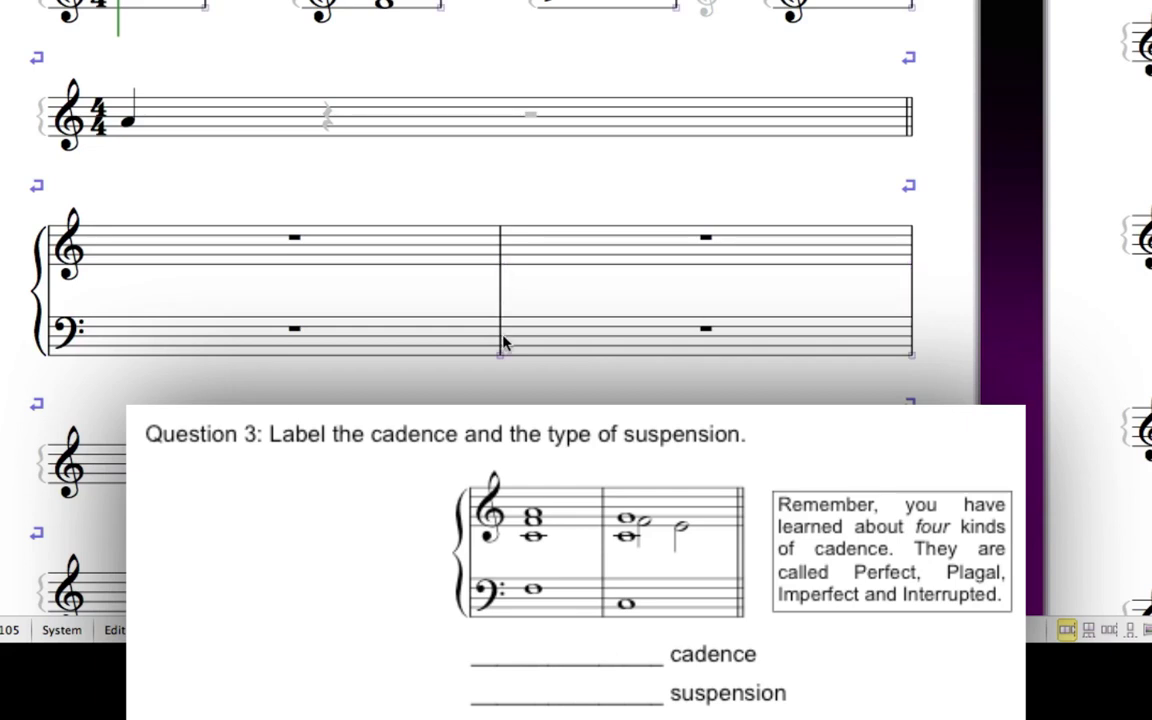
left_click(557, 295)
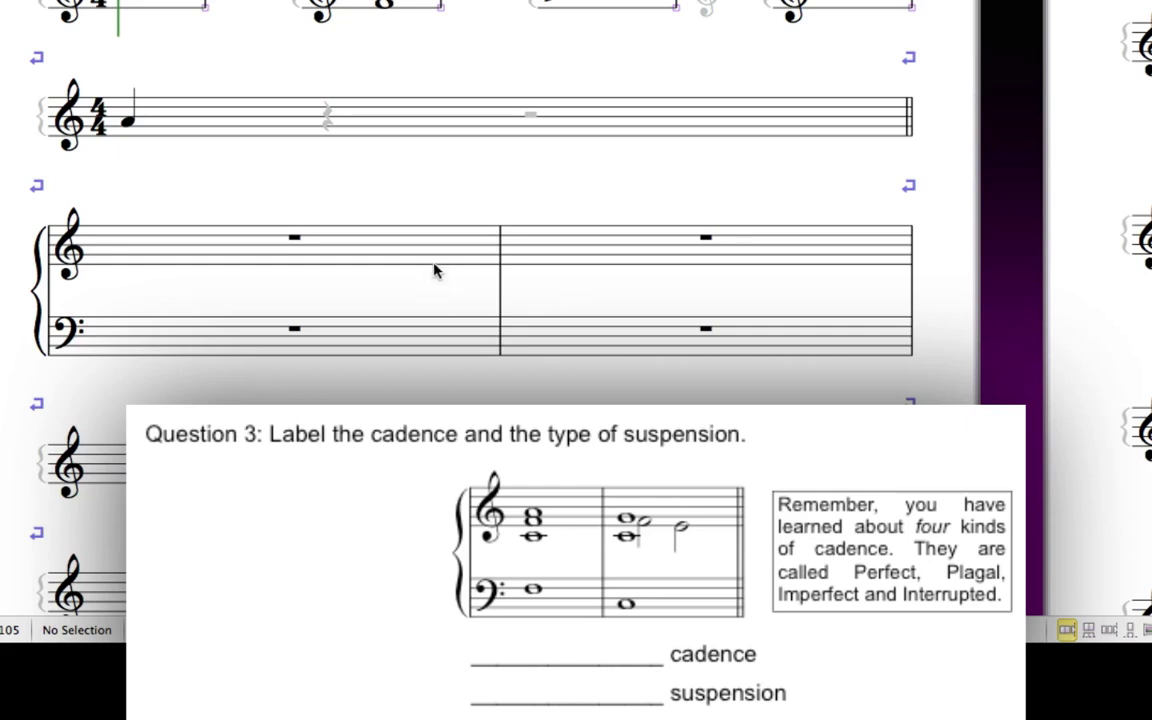
Enter a whole-note C major chord (middle C, E, G) in the first treble bar
left_click(406, 247)
key("c")
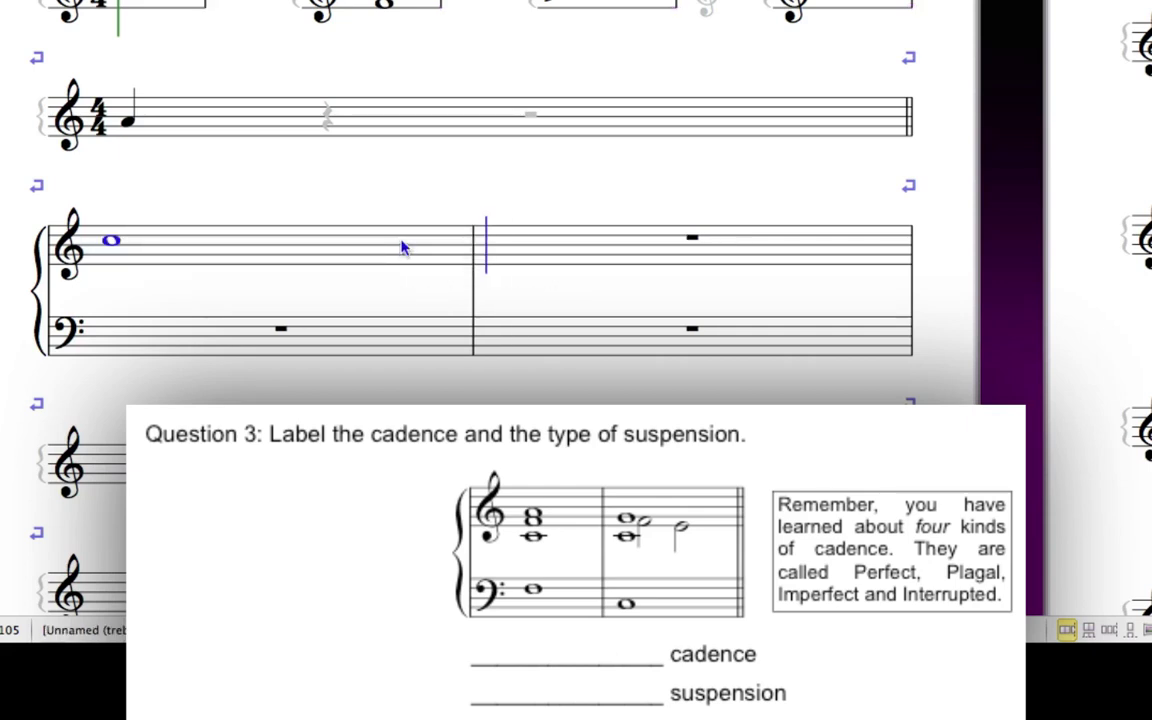
key("ctrl+Down")
key("3")
key("3")
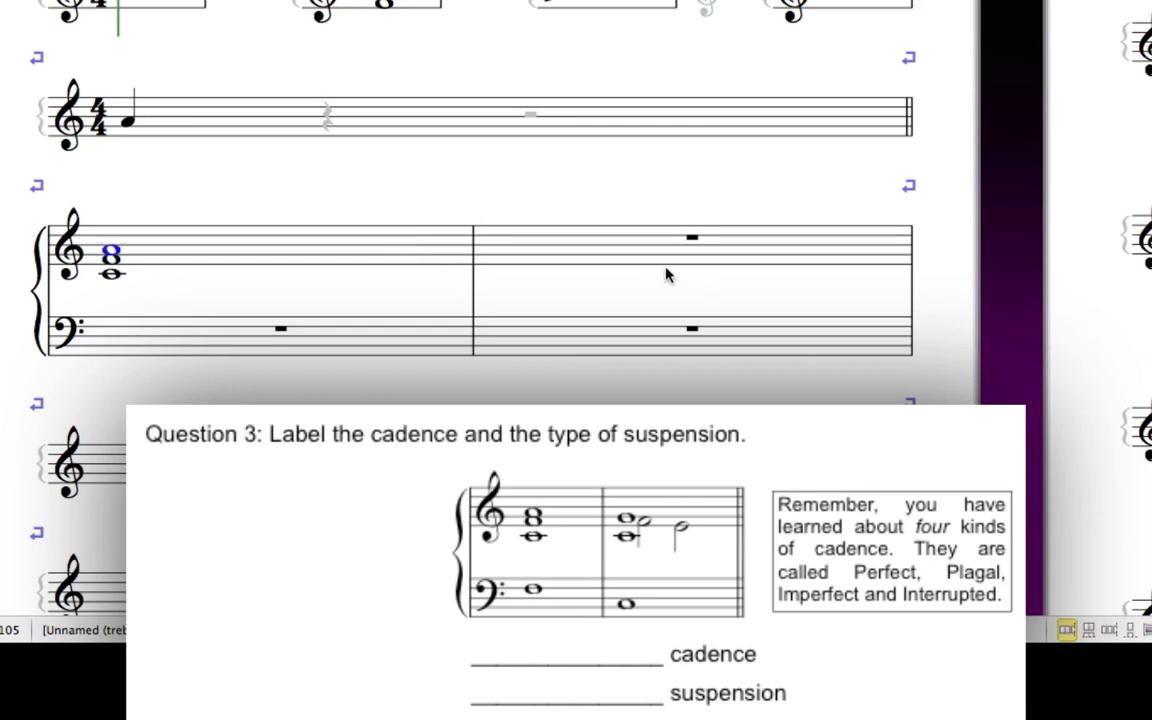
Enter a whole-note C–G chord in treble bar 2
left_click(637, 259)
key("n")
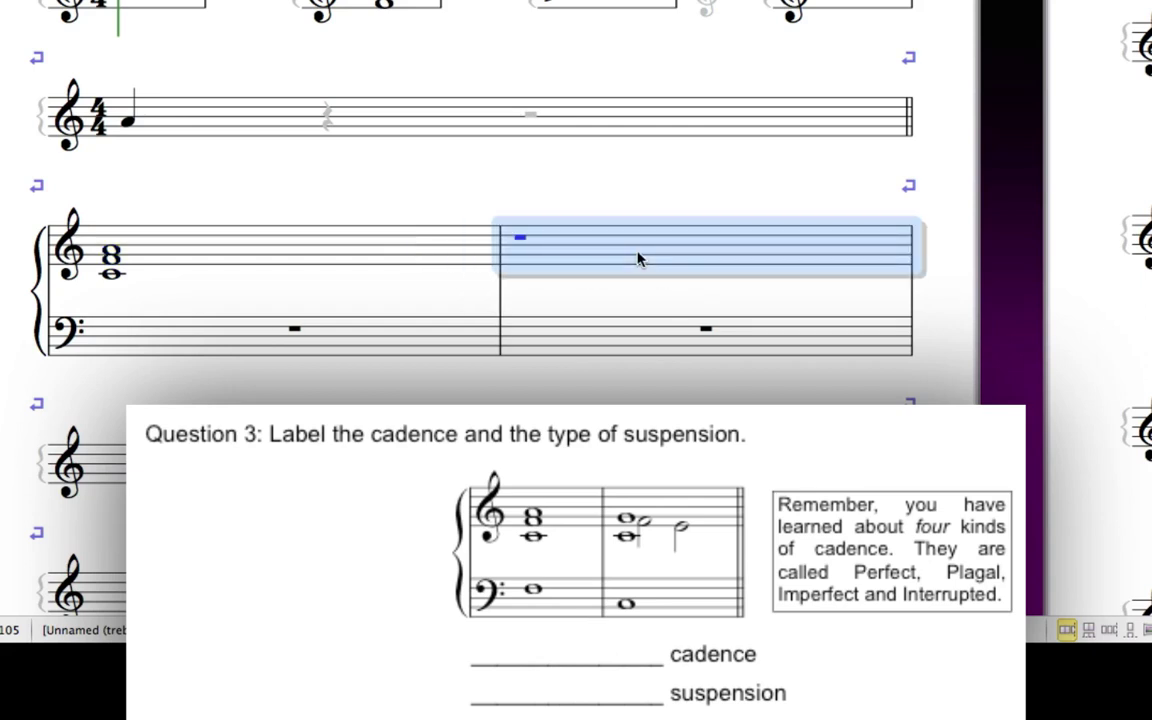
key("c")
key("5")
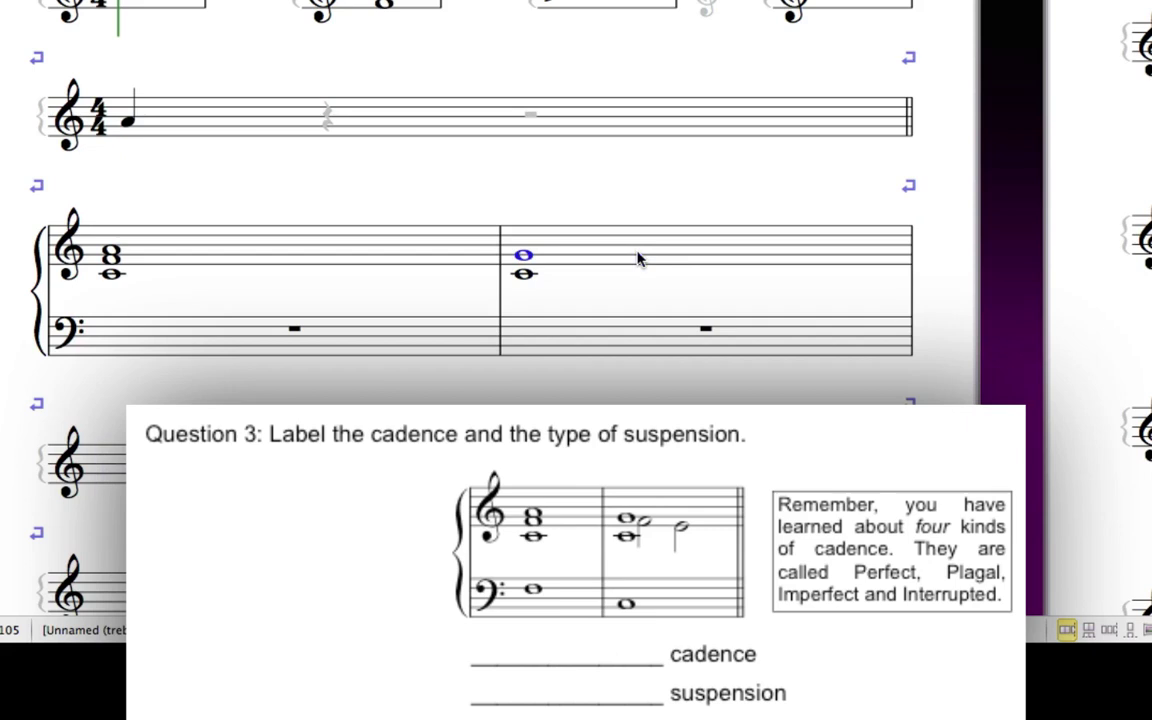
key("Escape")
Add half notes G and F in voice 2 of treble bar 2
left_click(668, 257)
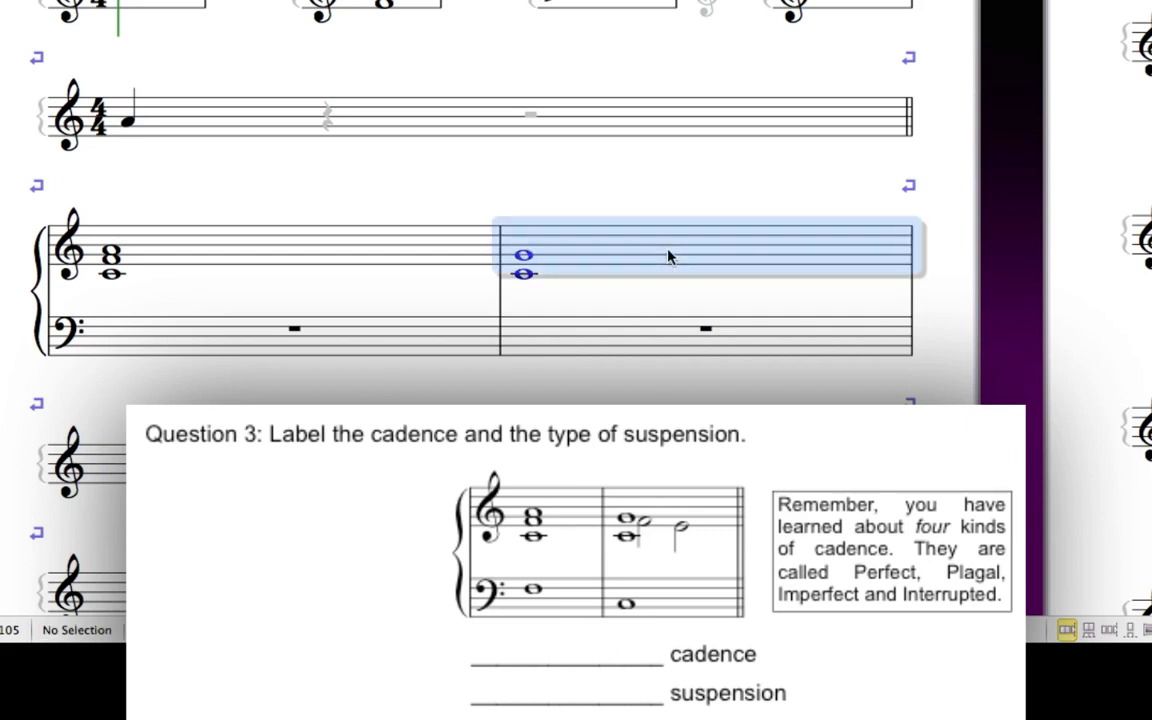
key("n")
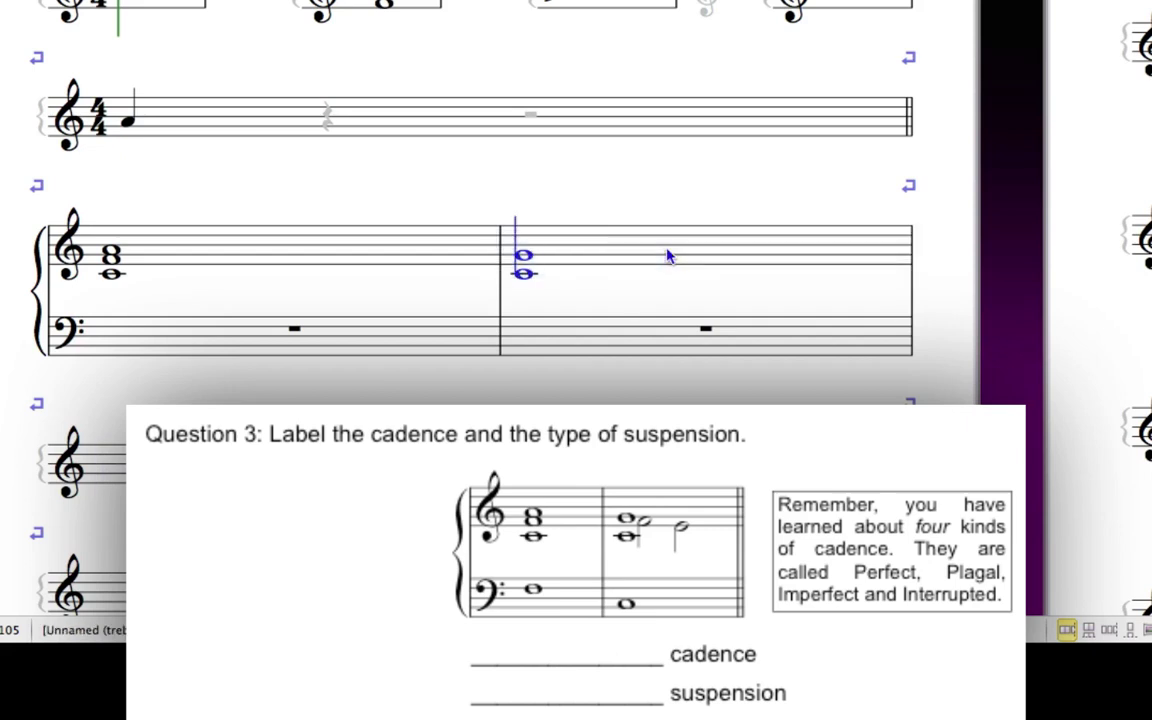
key("ctrl+alt+2")
key("g")
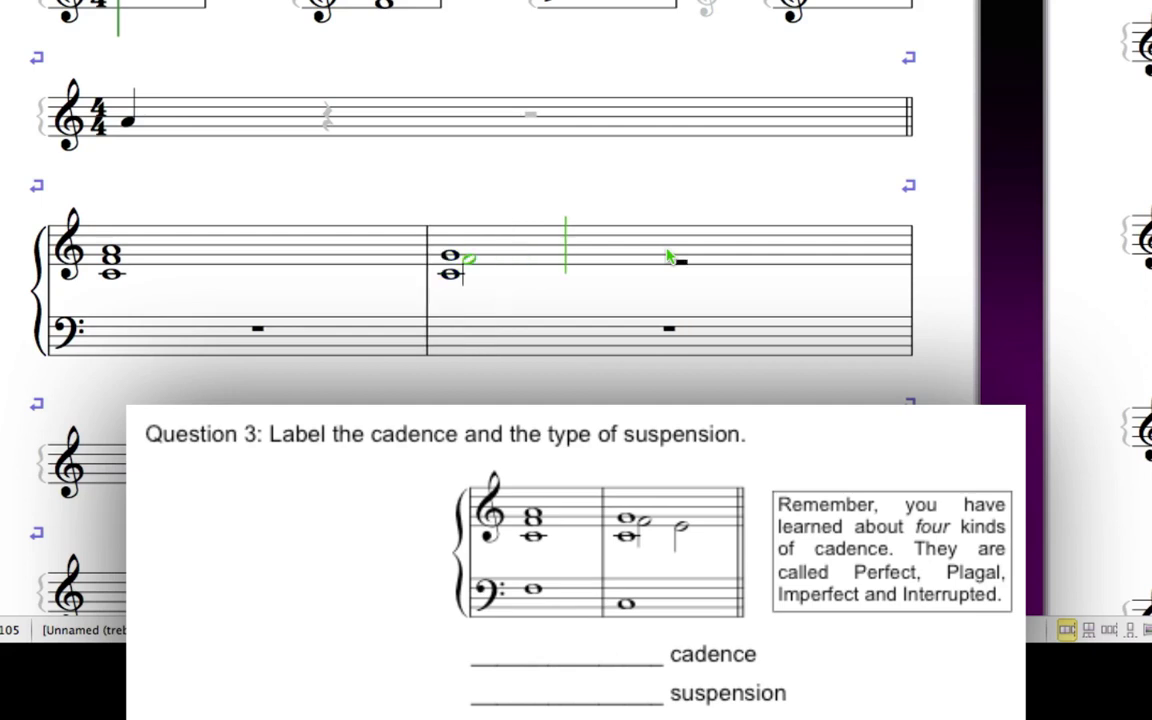
key("f")
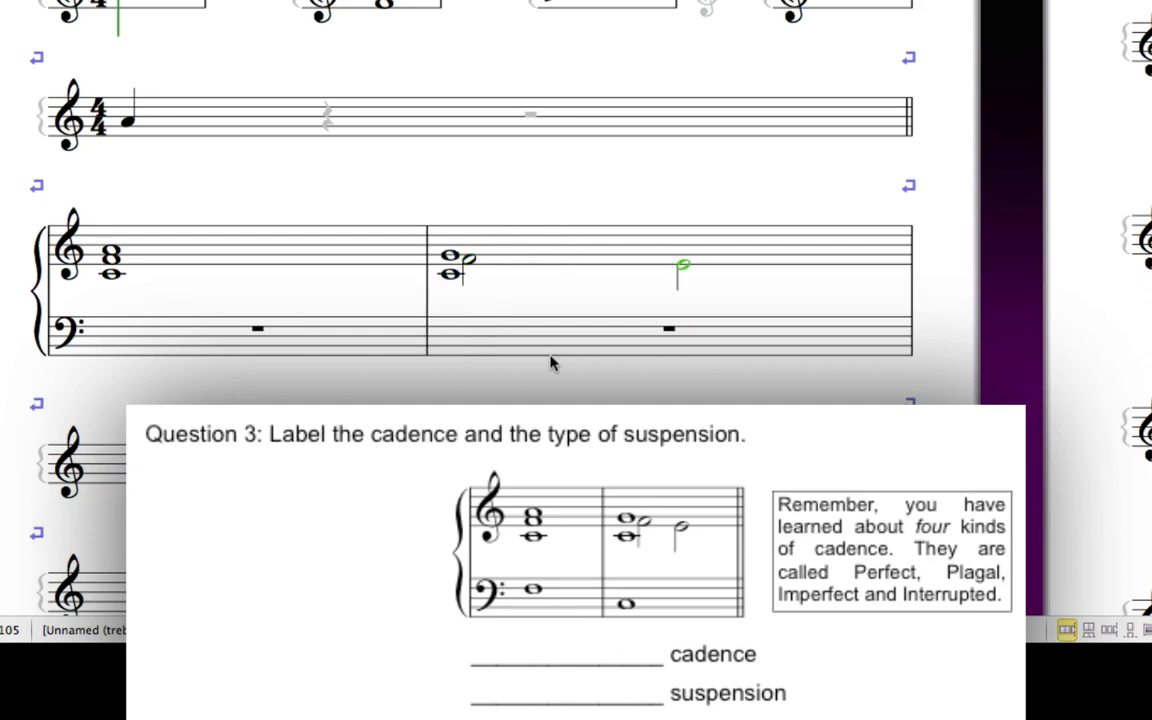
key("Escape")
Drag the grand-staff system right and set its Gap before bar to 34
left_click(48, 302)
left_click_drag(48, 302, 249, 305)
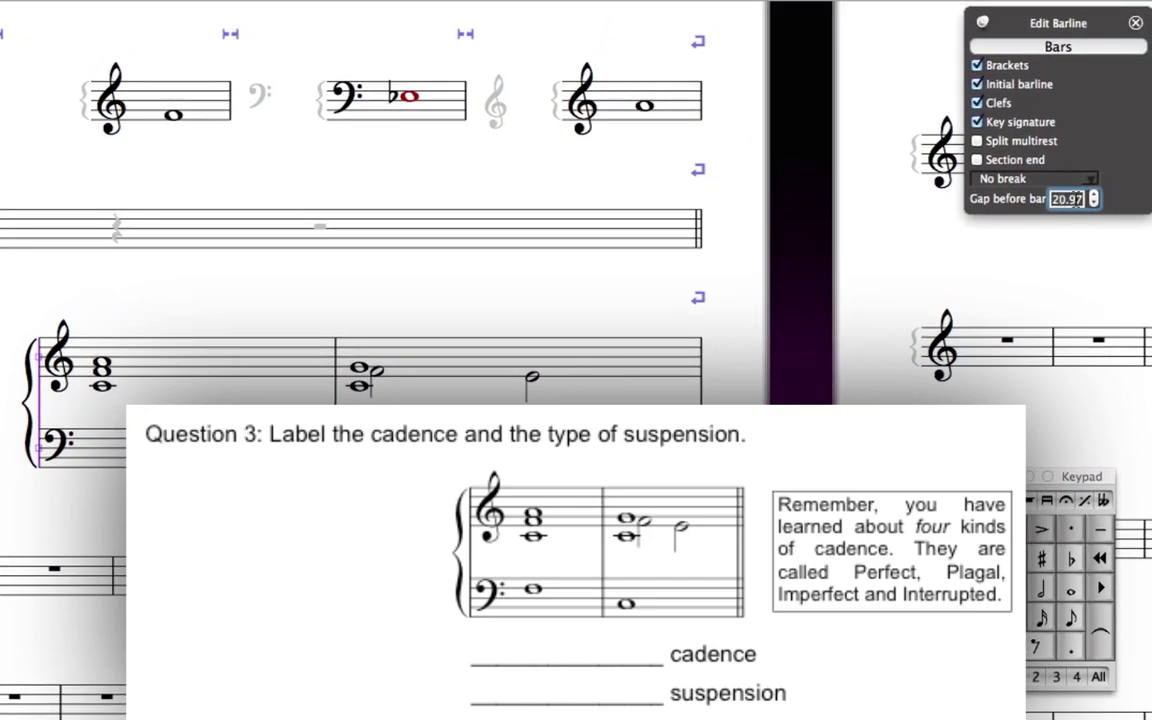
double_click(1067, 200)
type("34")
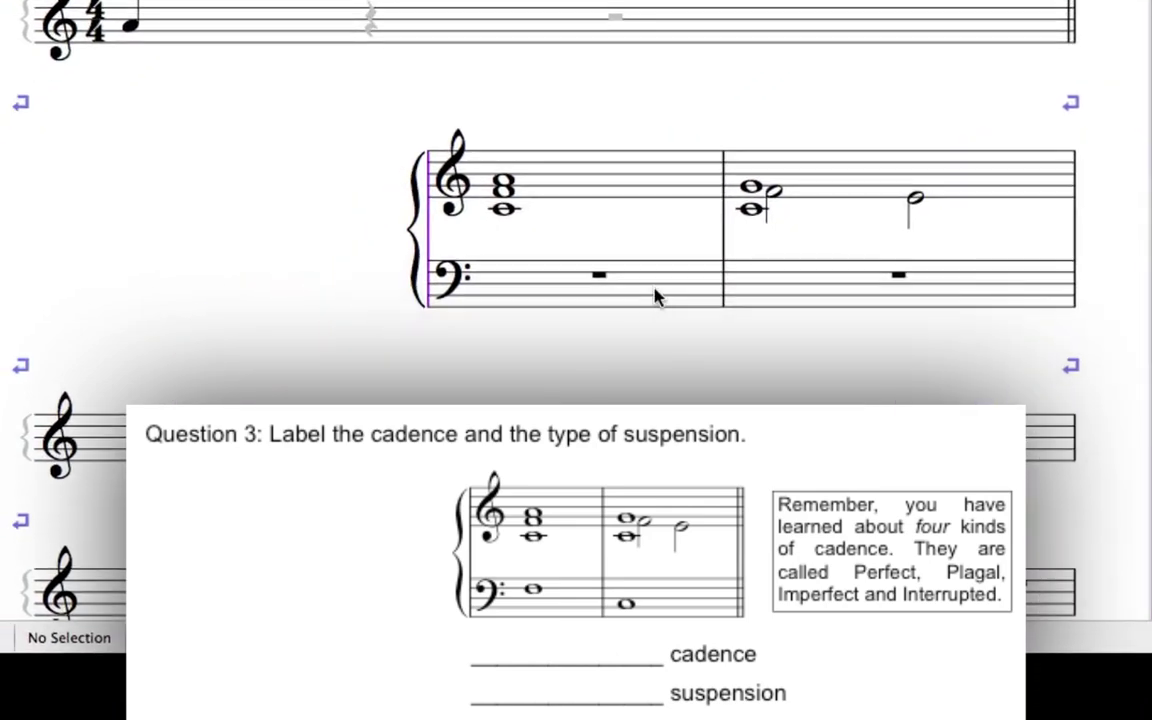
Enter whole-note F and C in the two bass bars, then pull the system's right end left
left_click(655, 297)
key("n")
key("f")
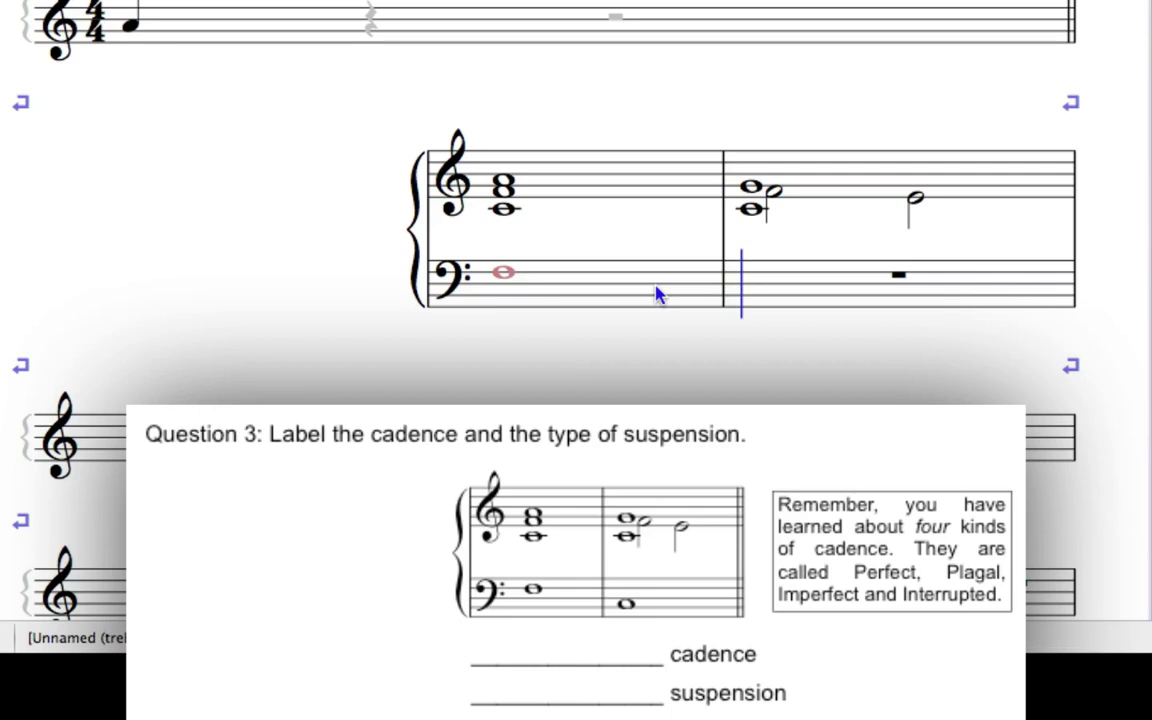
key("c")
key("Escape")
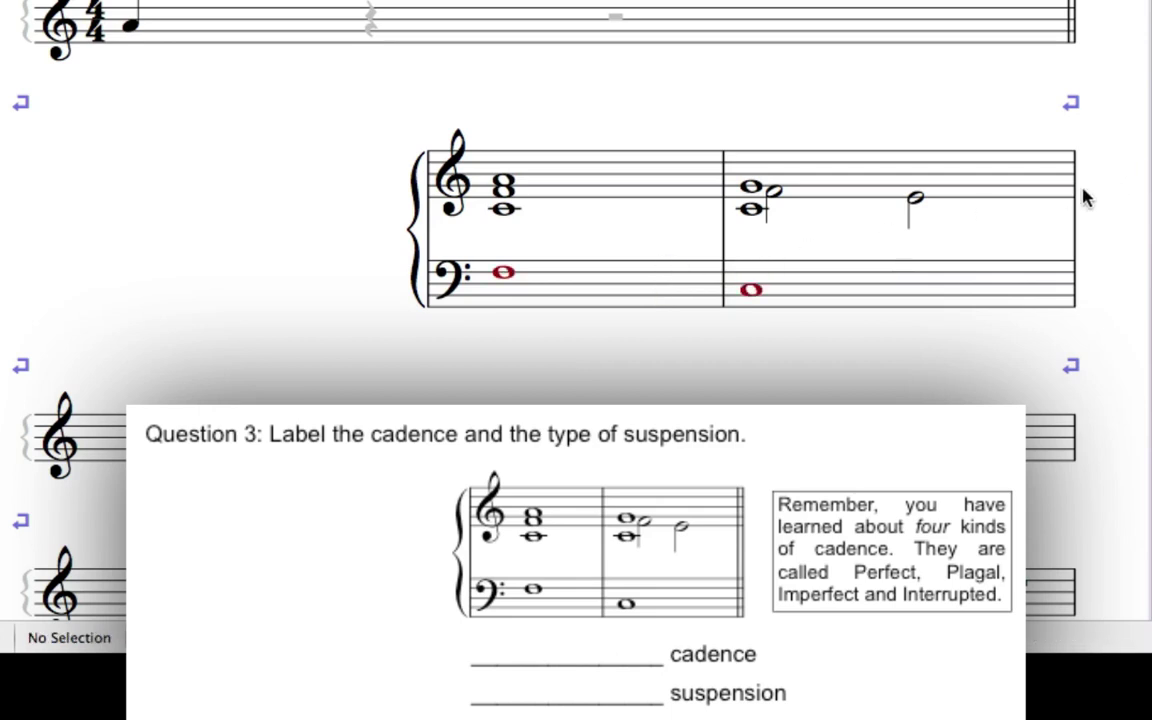
left_click_drag(1073, 218, 959, 220)
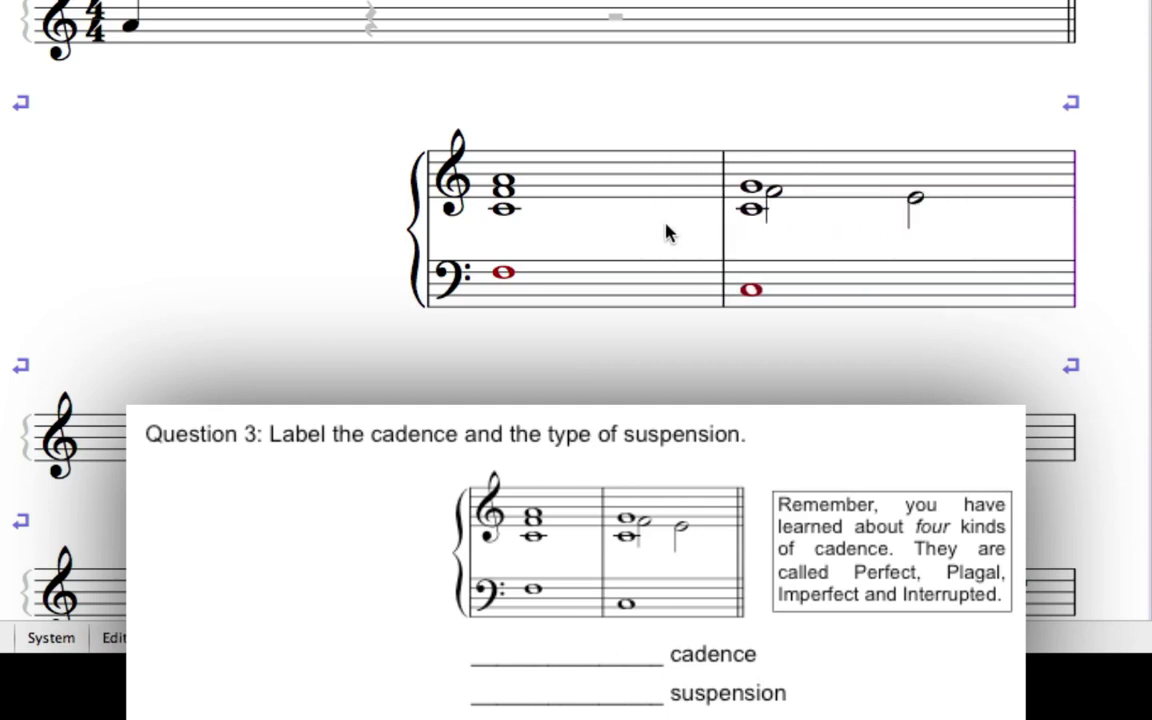
Drag the cadence system's right edge leftwards twice so its two bars end well short of the margin
left_click(1117, 213)
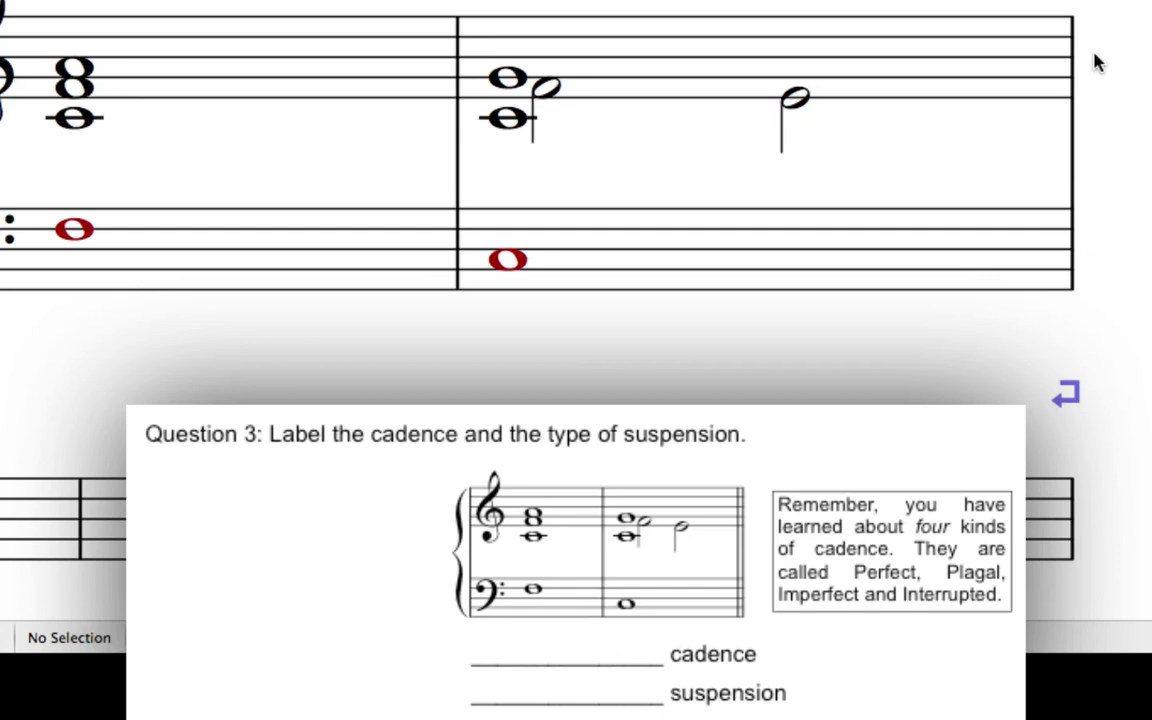
left_click(1093, 60)
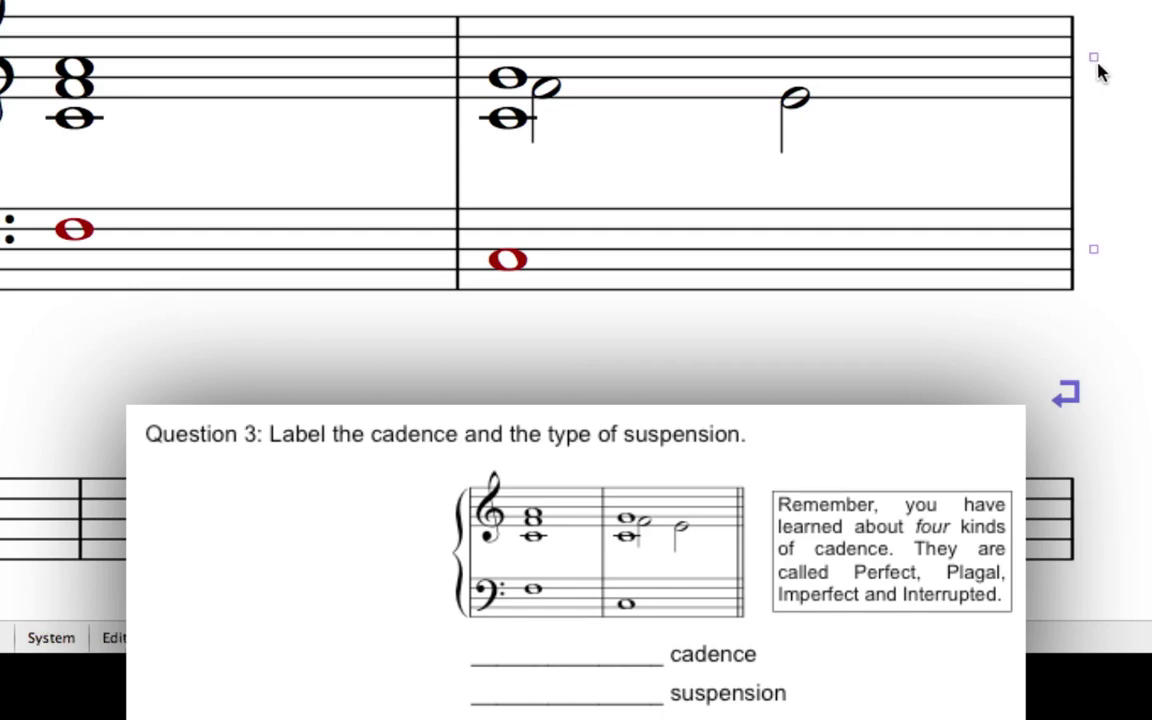
left_click_drag(1093, 57, 968, 92)
key("Escape")
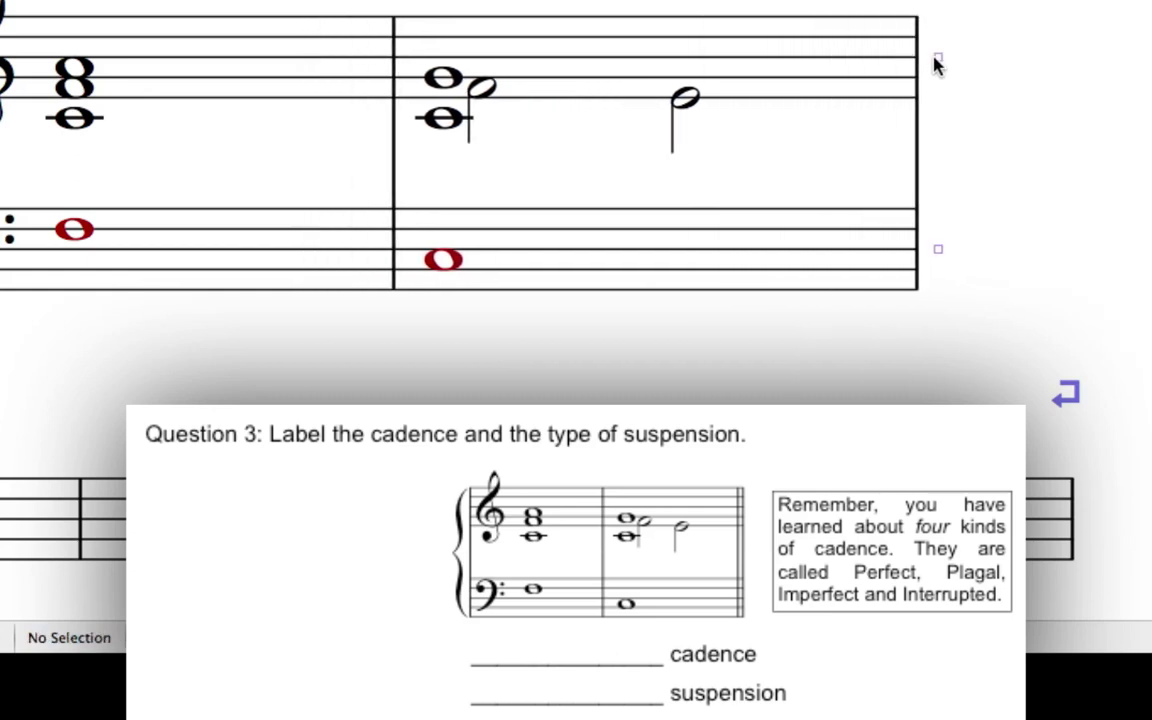
left_click(936, 58)
left_click_drag(989, 70, 754, 75)
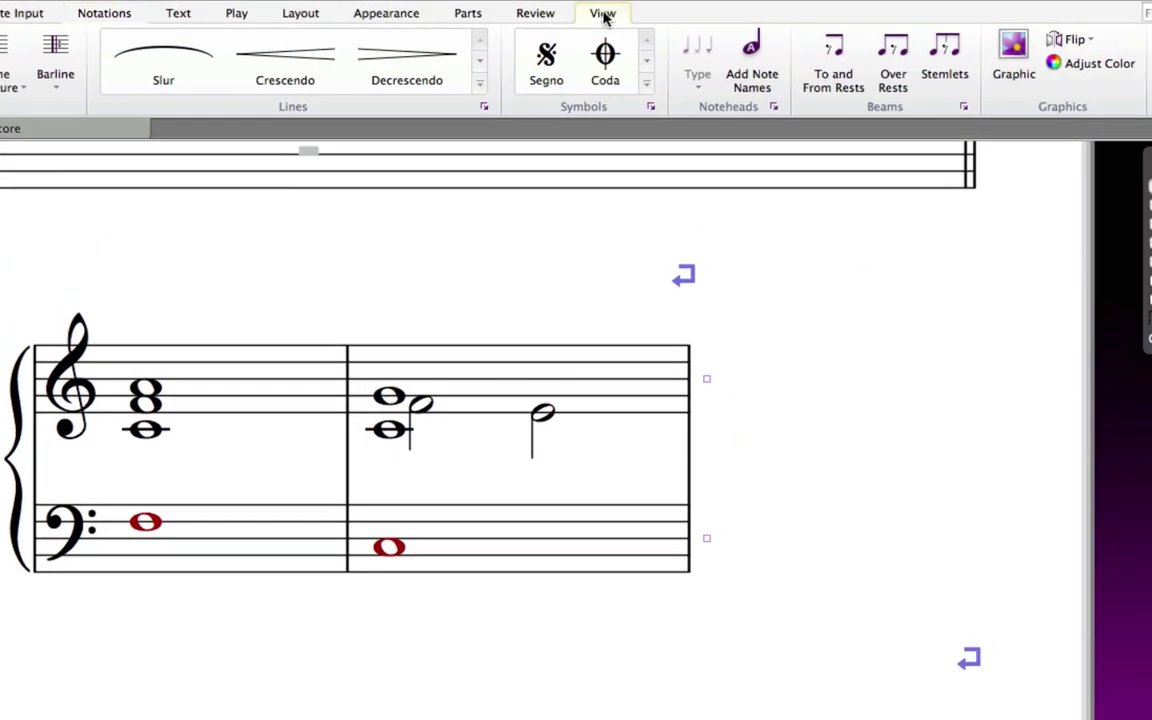
Pull the Question 3 cadence system's right edge in to leave a 67.8 right-margin gap
left_click(603, 14)
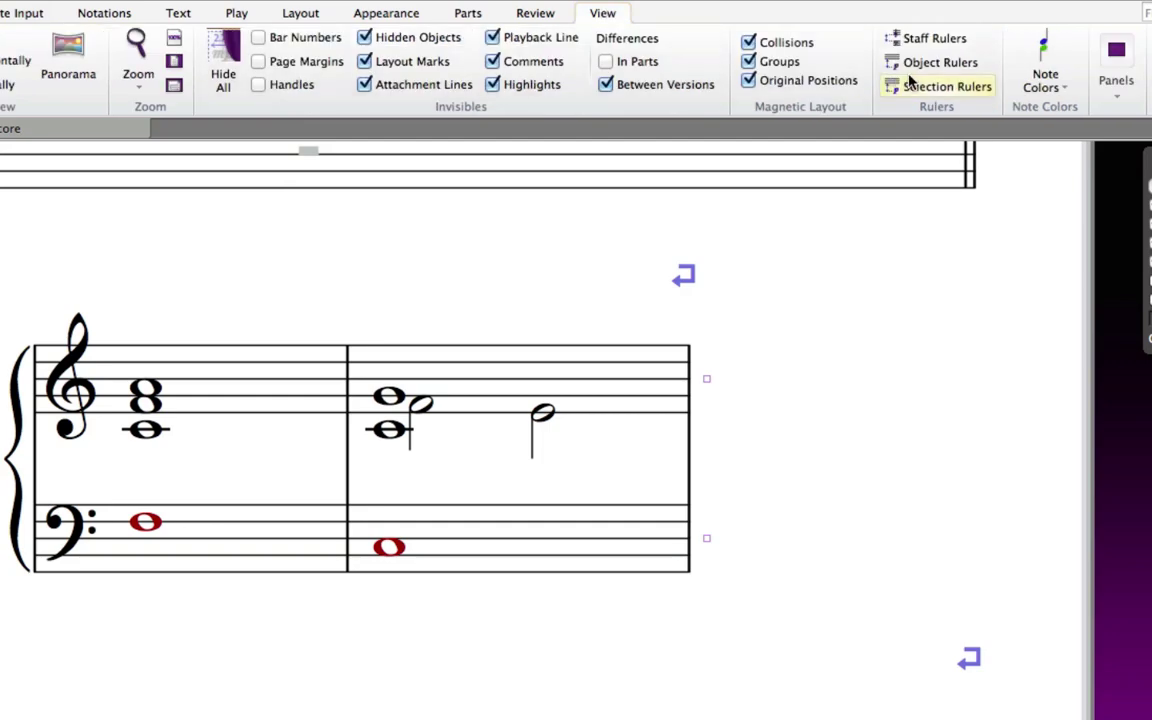
left_click(925, 45)
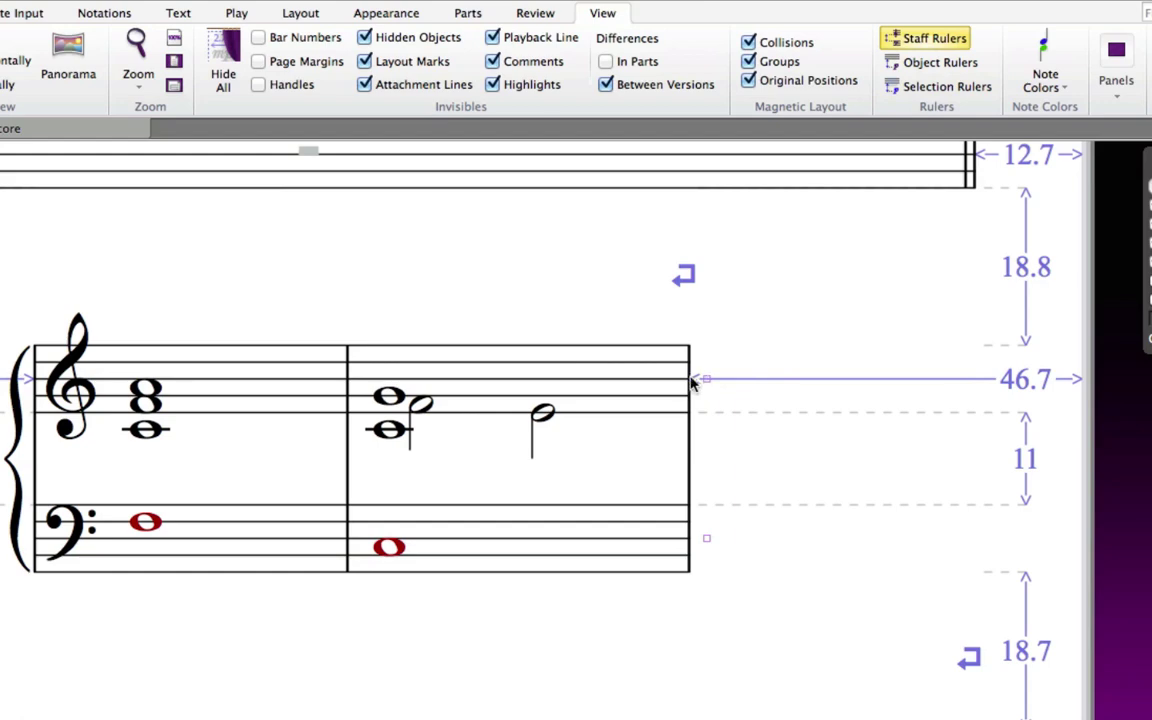
left_click_drag(689, 380, 531, 382)
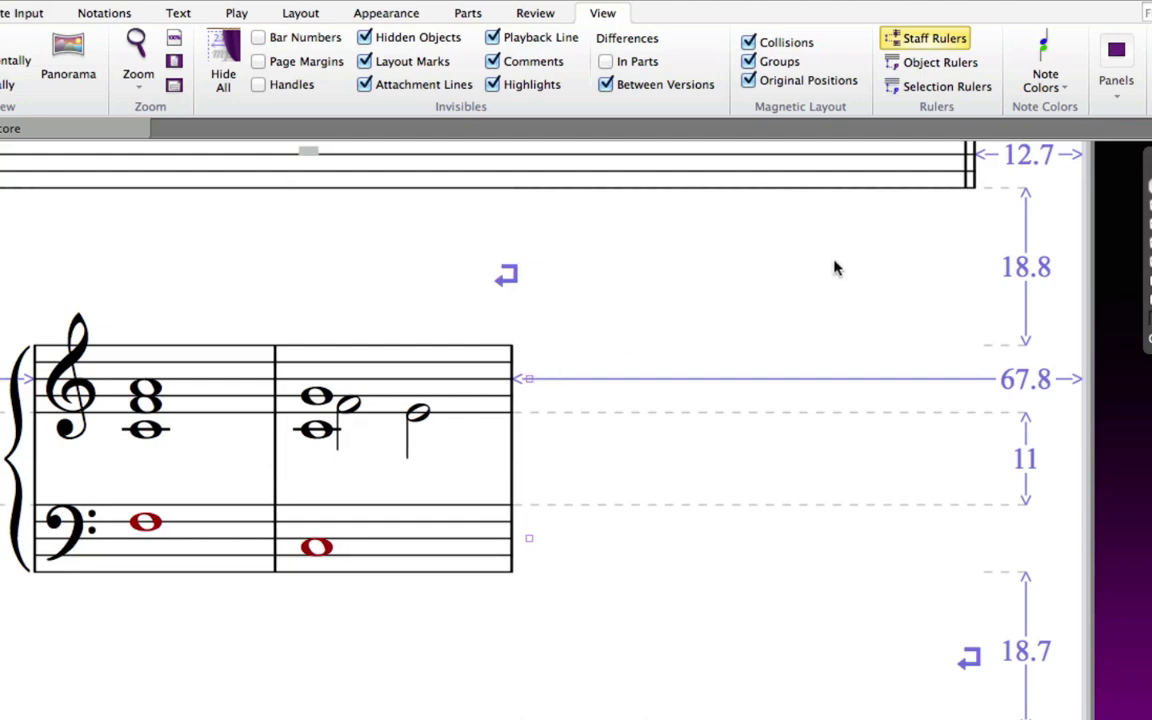
left_click(935, 42)
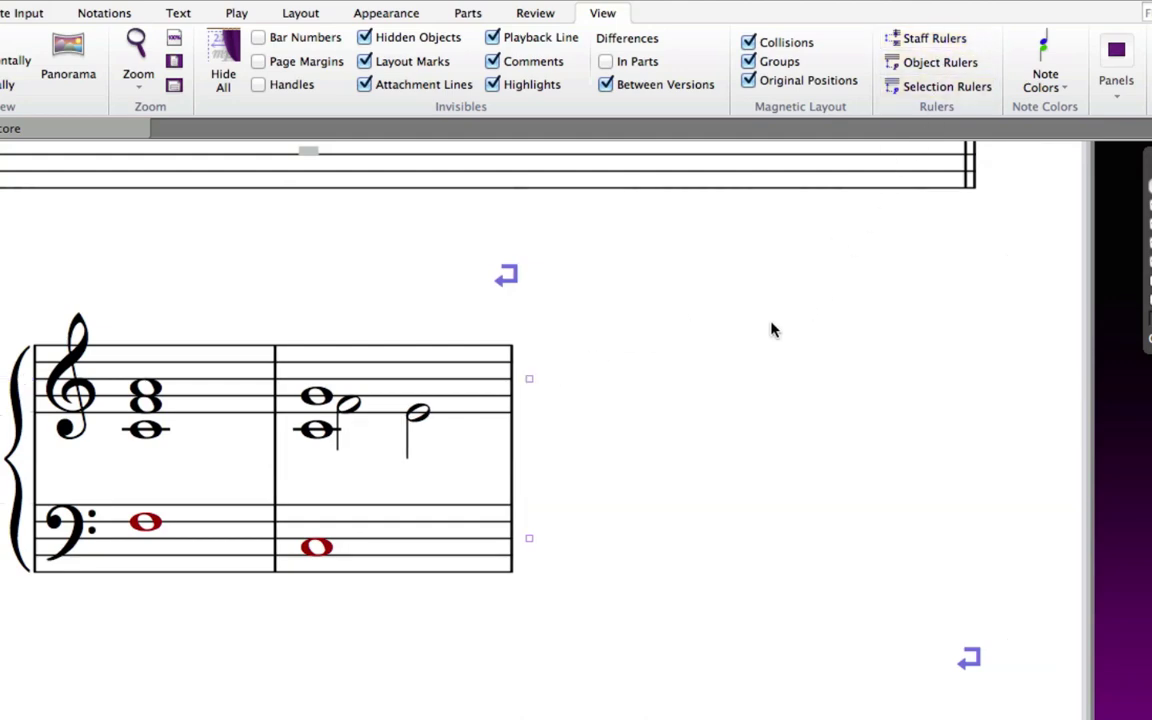
Zoom and scroll the score to bring the Question 5 staff into view
key("ctrl+minus")
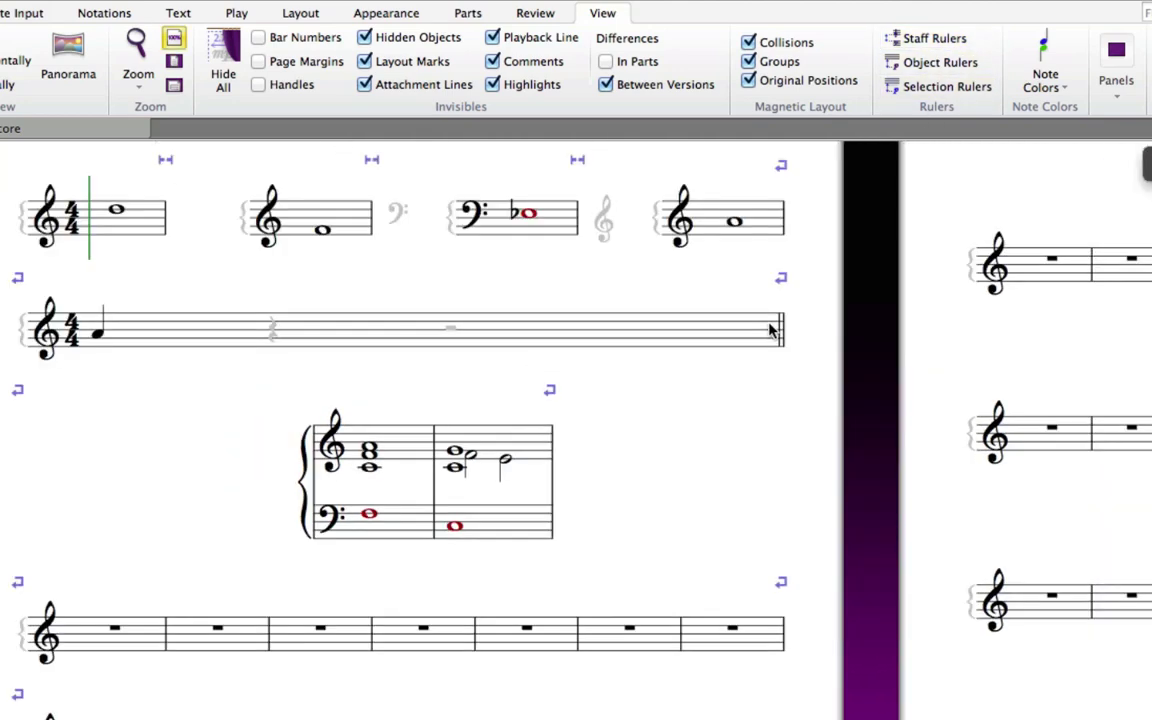
scroll(676, 542, "down", 5)
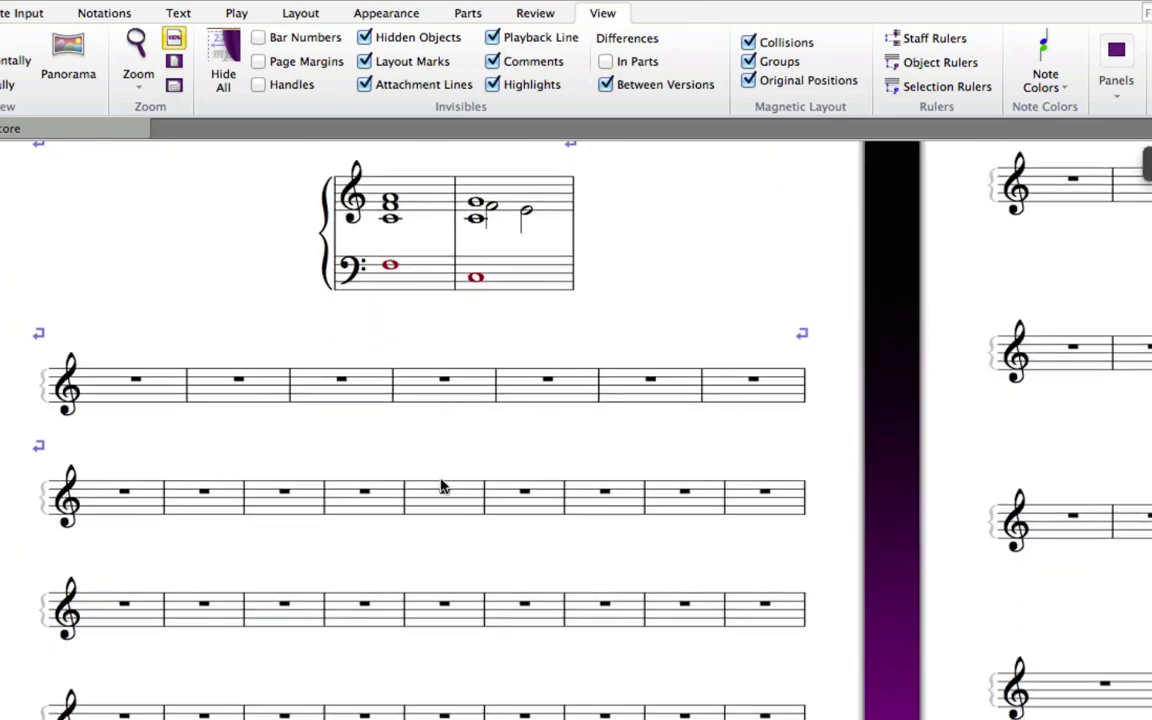
left_click_drag(177, 357, 199, 393)
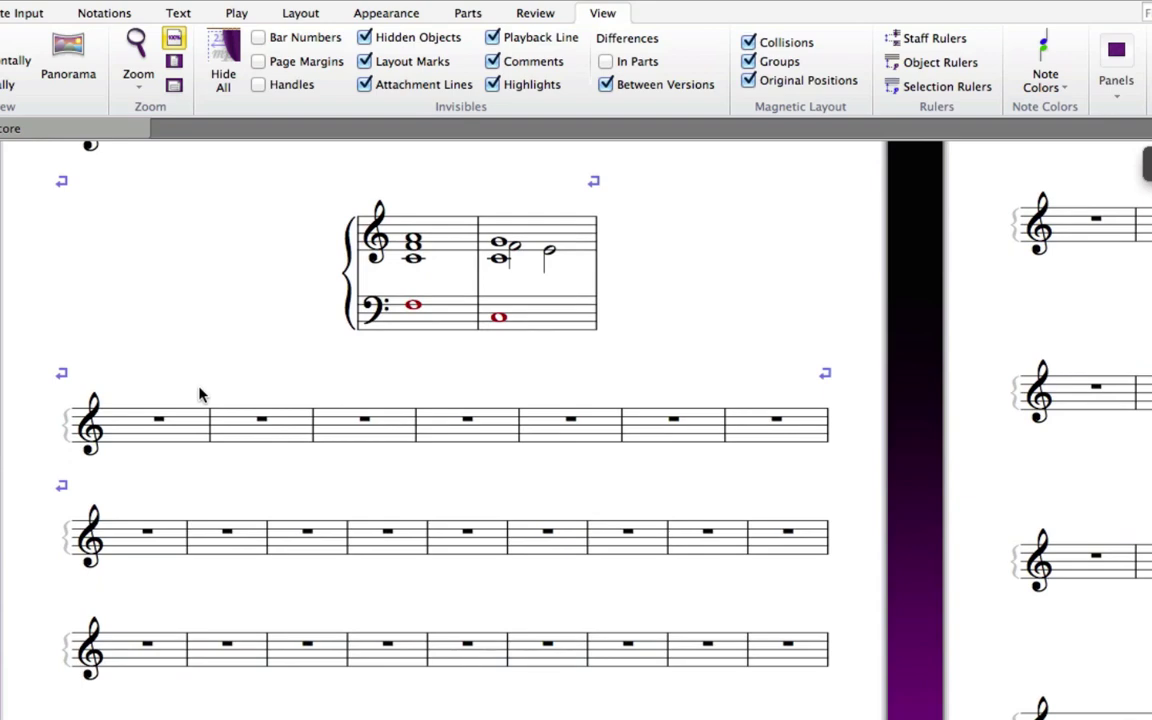
key("ctrl+plus")
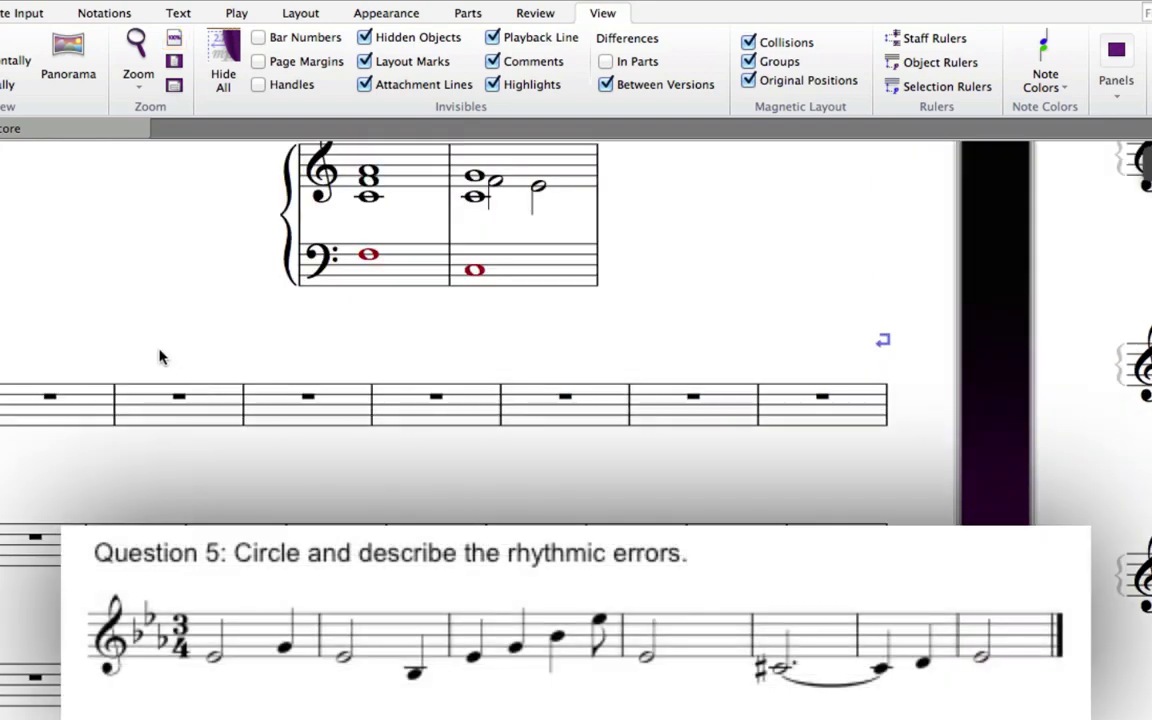
left_click_drag(153, 349, 252, 446)
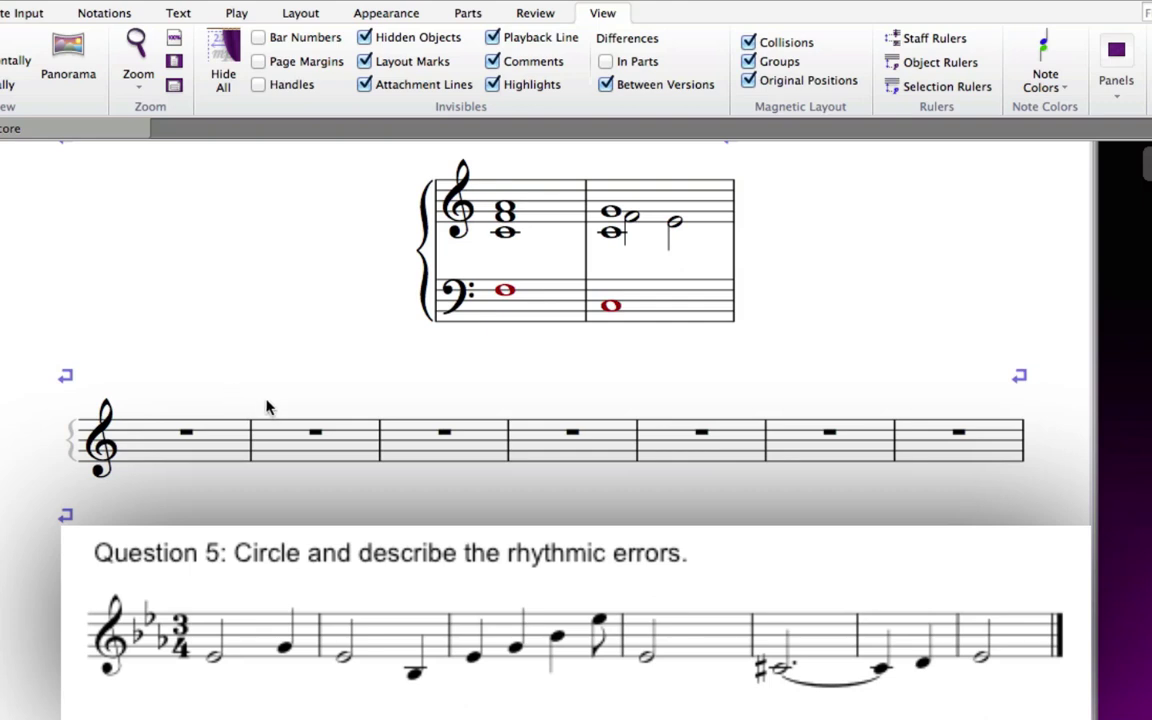
Give the Question 5 staff a 3/4 time signature and ready a 2/4 signature for placement
key("t")
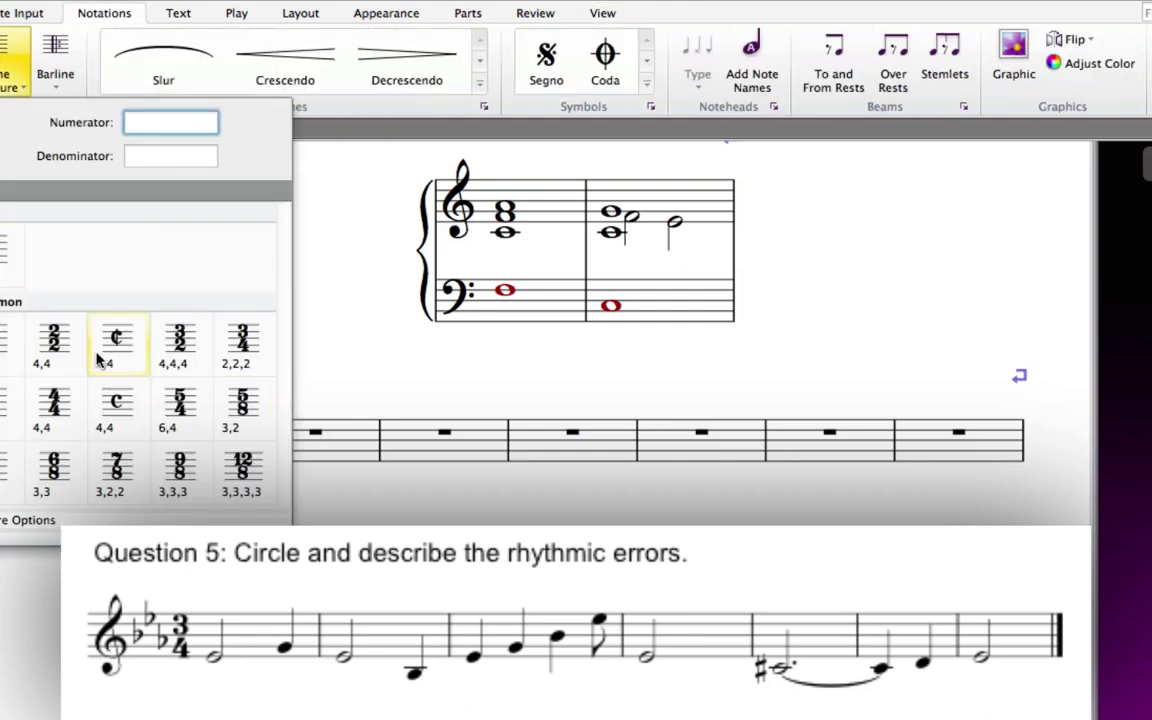
left_click(210, 521)
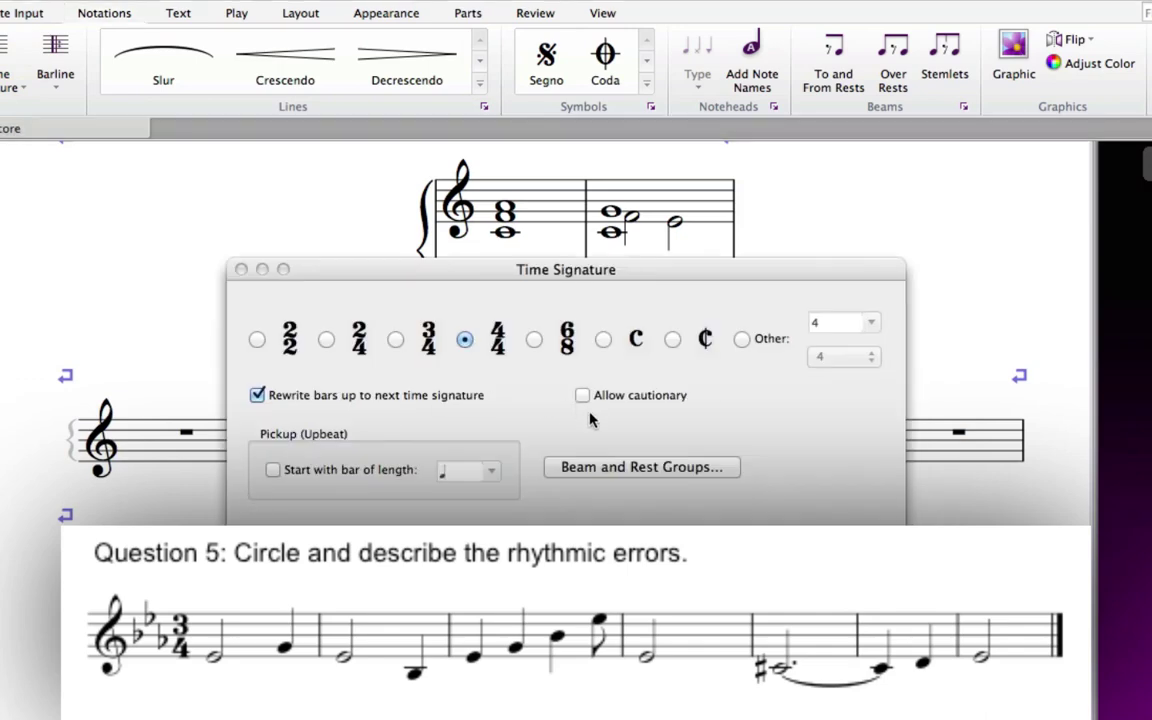
left_click(395, 340)
key("Return")
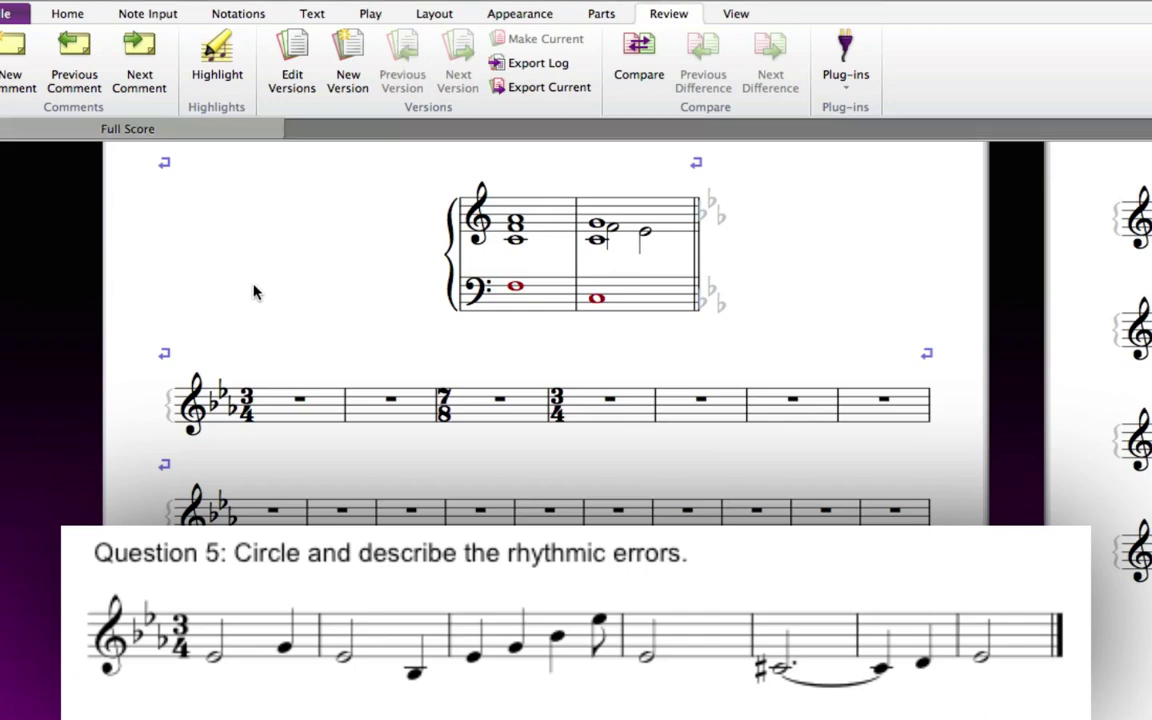
key("t")
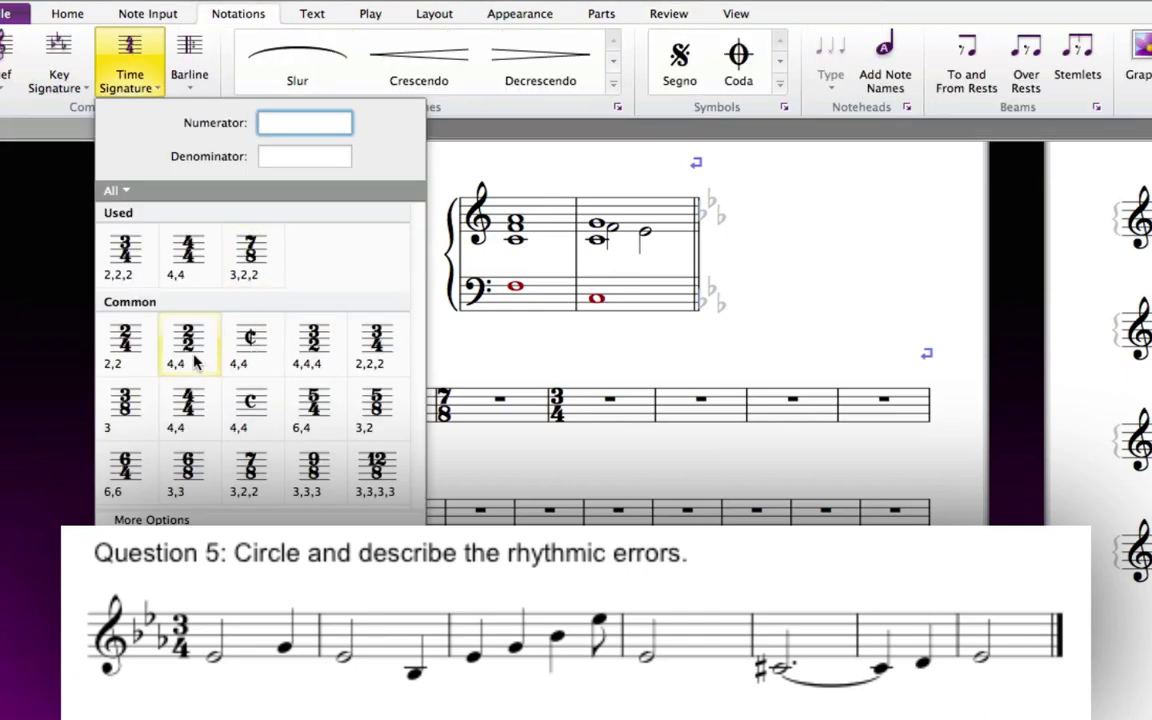
key("Escape")
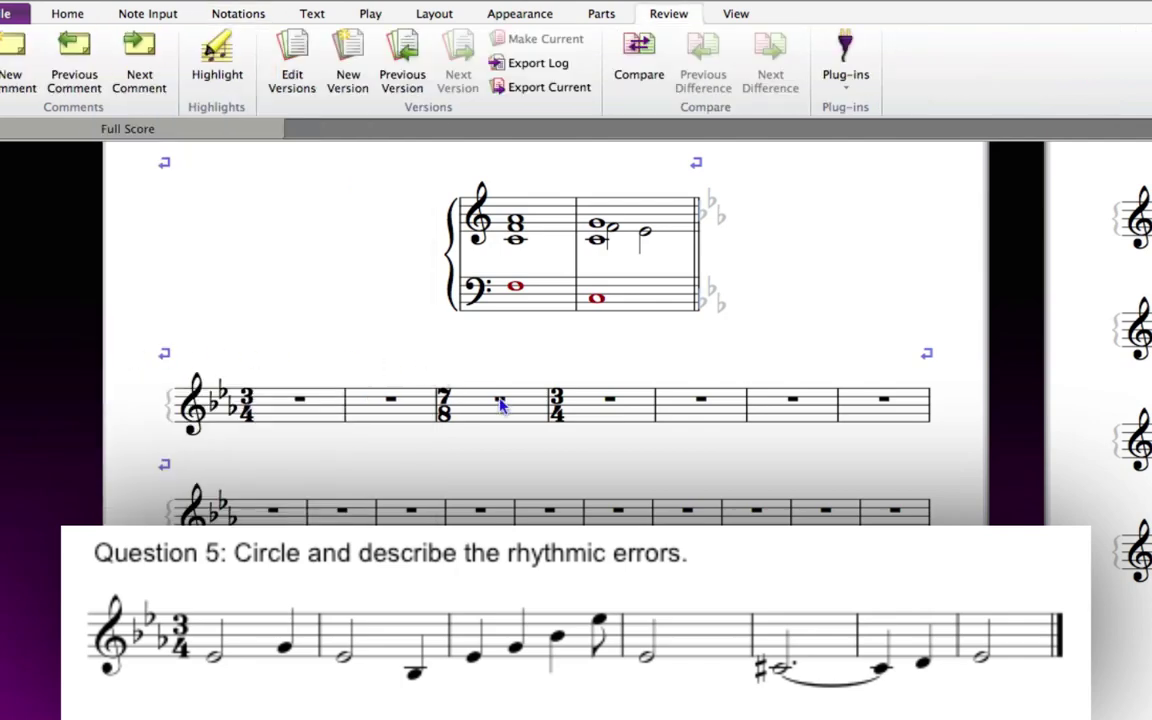
Place the 2/4 time signature at bar 6 and start note entry in bar 1
left_click(759, 419)
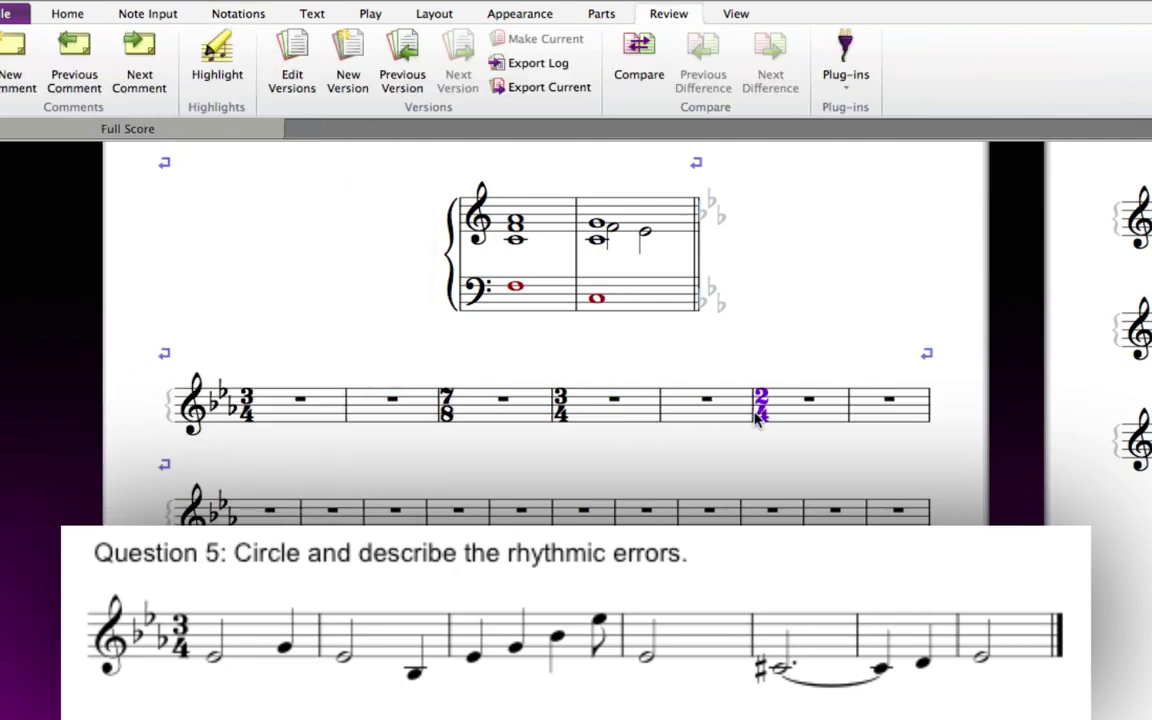
key("Escape")
left_click(301, 404)
key("n")
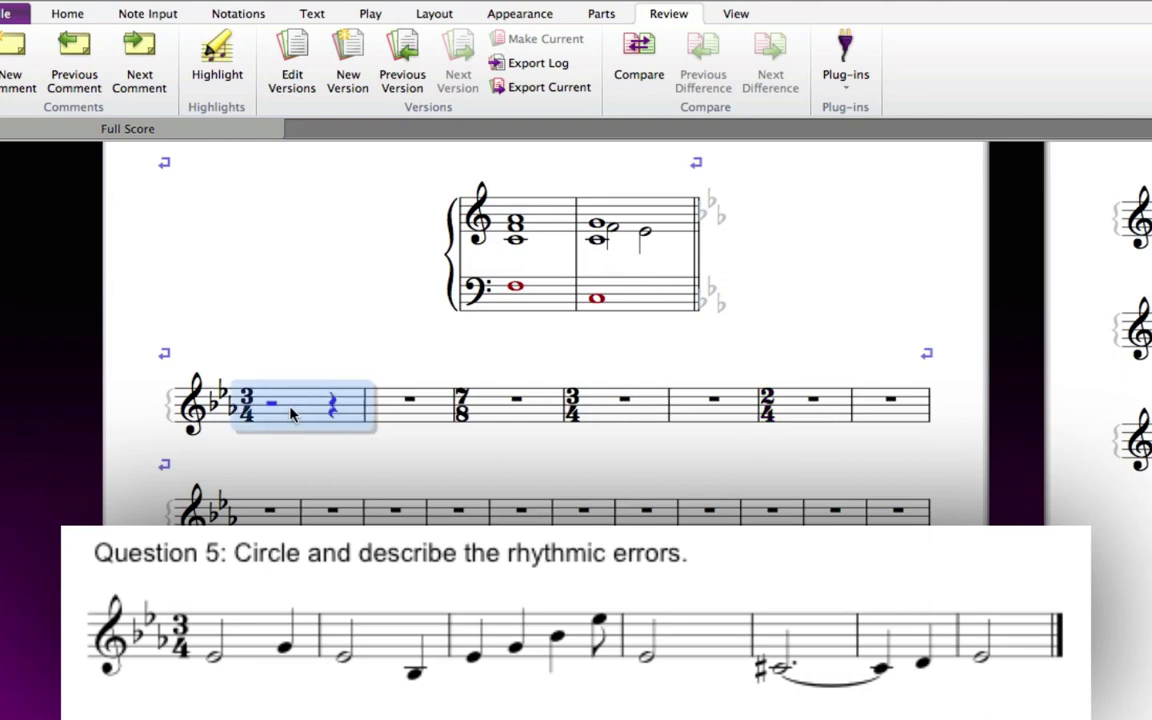
Enter the melody notes of bars 1–3, opening with an E-flat half note
key("e")
key("5")
key("g")
key("6")
key("e")
key("5")
key("b")
key("e")
key("g")
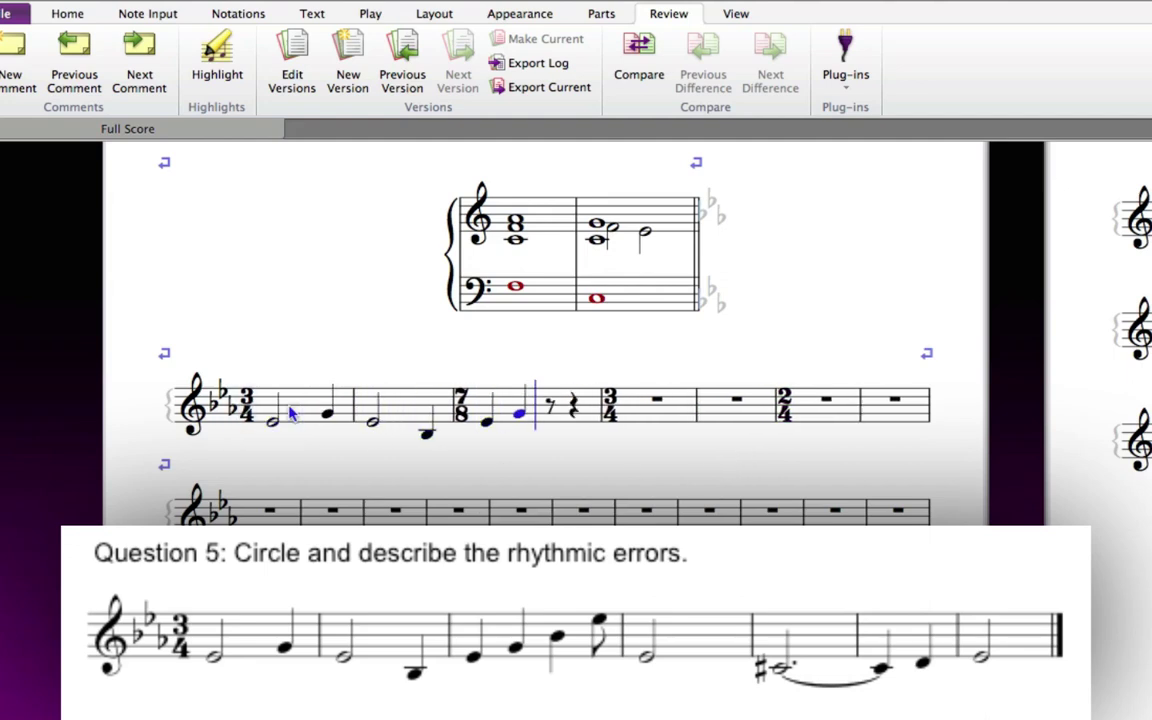
key("b")
key("4")
Add an E-flat eighth, an E-flat half note and a quarter rest in the 3/4 bar
key("e")
key("6")
key("e")
key("4")
key("0")
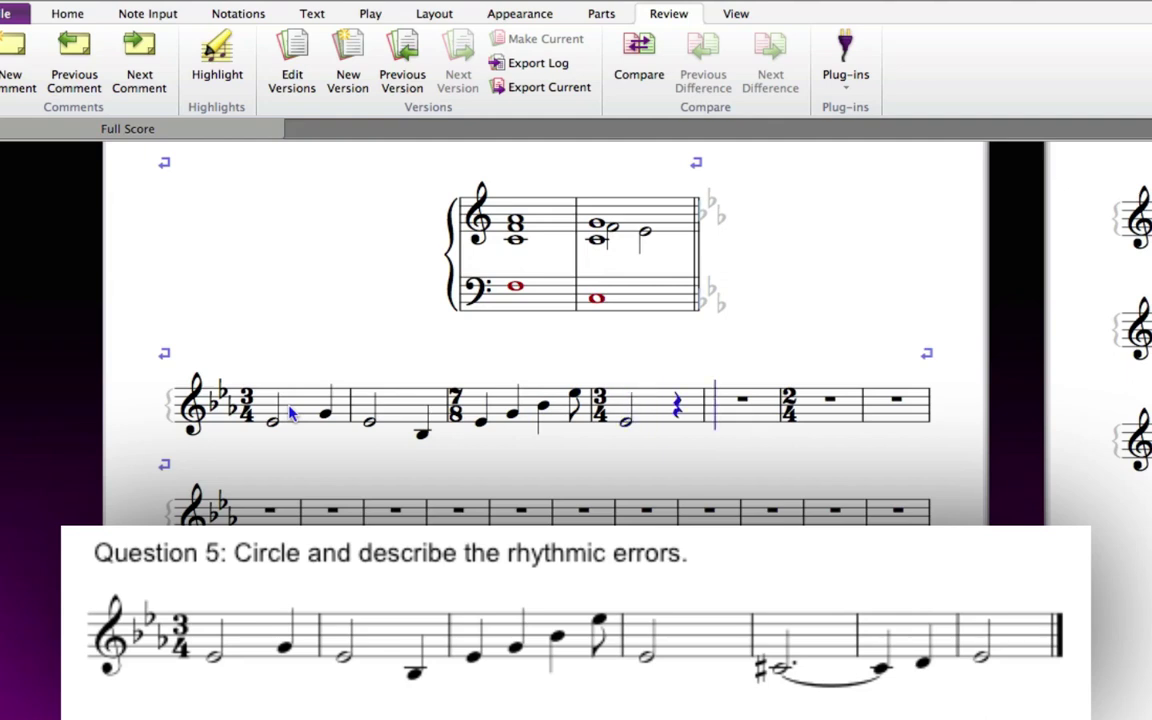
Enter a dotted C-sharp half note tied into the next bar, then a C quarter note
key("6")
key("c")
key("Up")
key("5")
key("Return")
Finish the melody with a D quarter note and a final E-flat half note
key("d")
key("6")
key("e")
Delete the 7/8, bar-4 3/4 and 2/4 time signatures, declining to rewrite bars each time
left_click(453, 411)
key("Delete")
left_click(766, 466)
left_click(587, 400)
key("Delete")
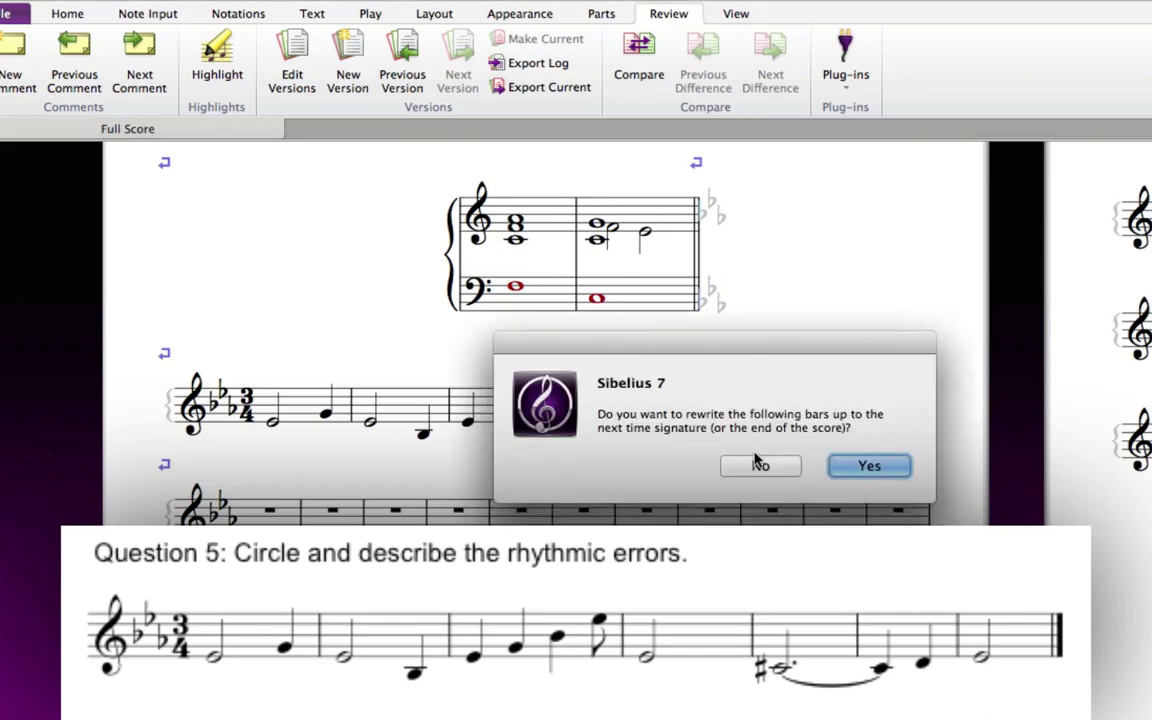
left_click(758, 466)
left_click(780, 404)
key("Delete")
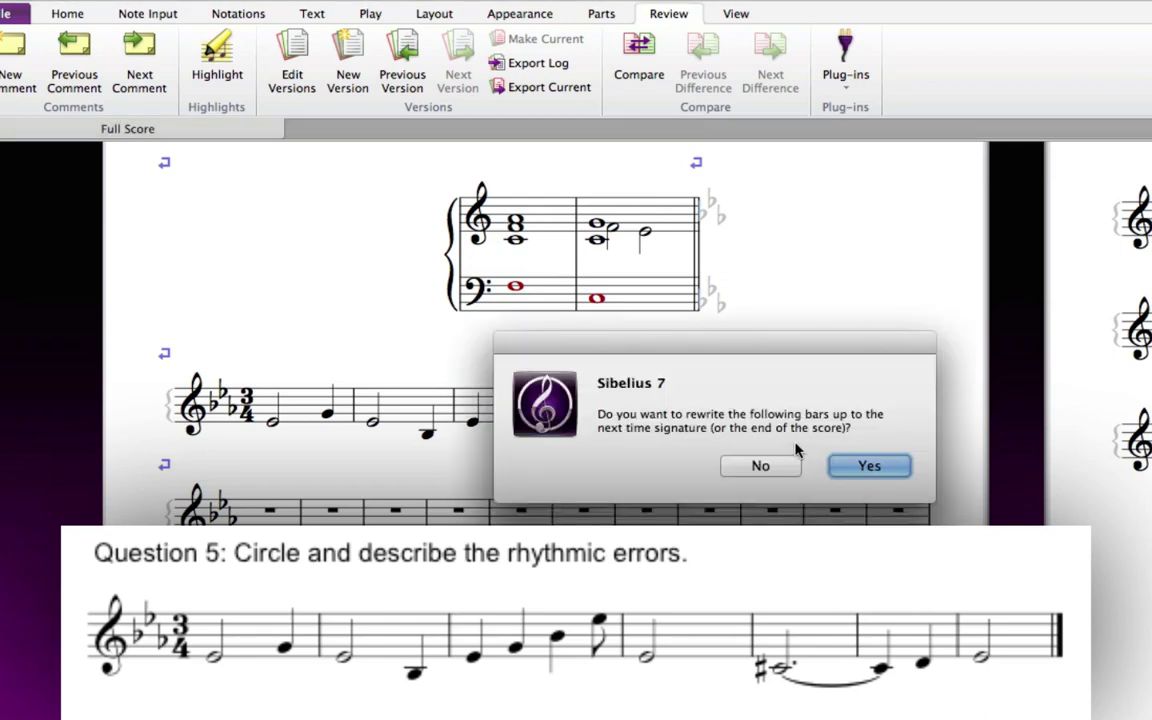
left_click(760, 465)
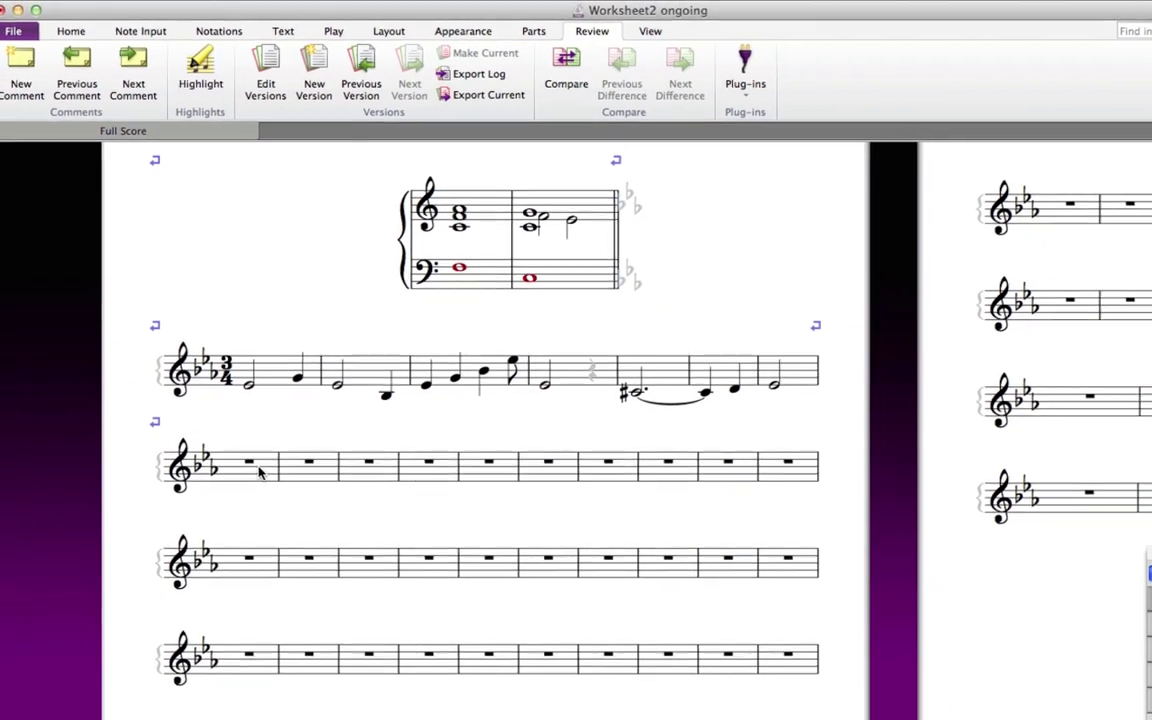
Select all empty bars from bar 15 through the score's final bar 116
left_click(258, 472)
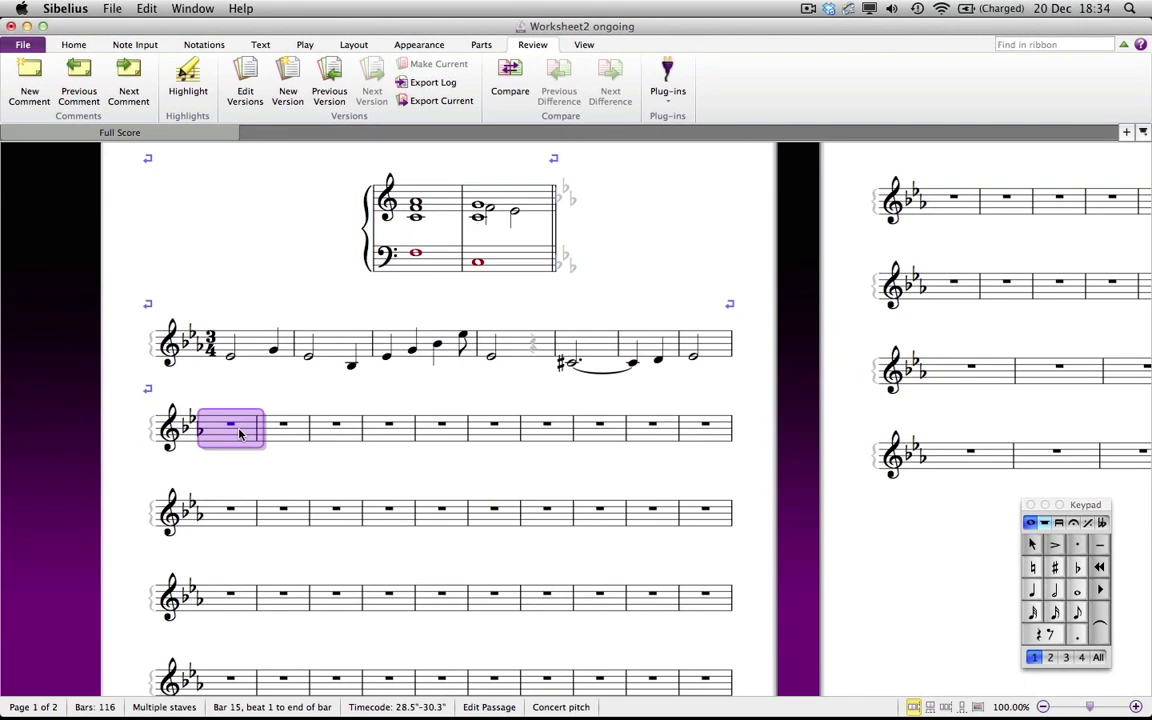
scroll(240, 433, "right", 5)
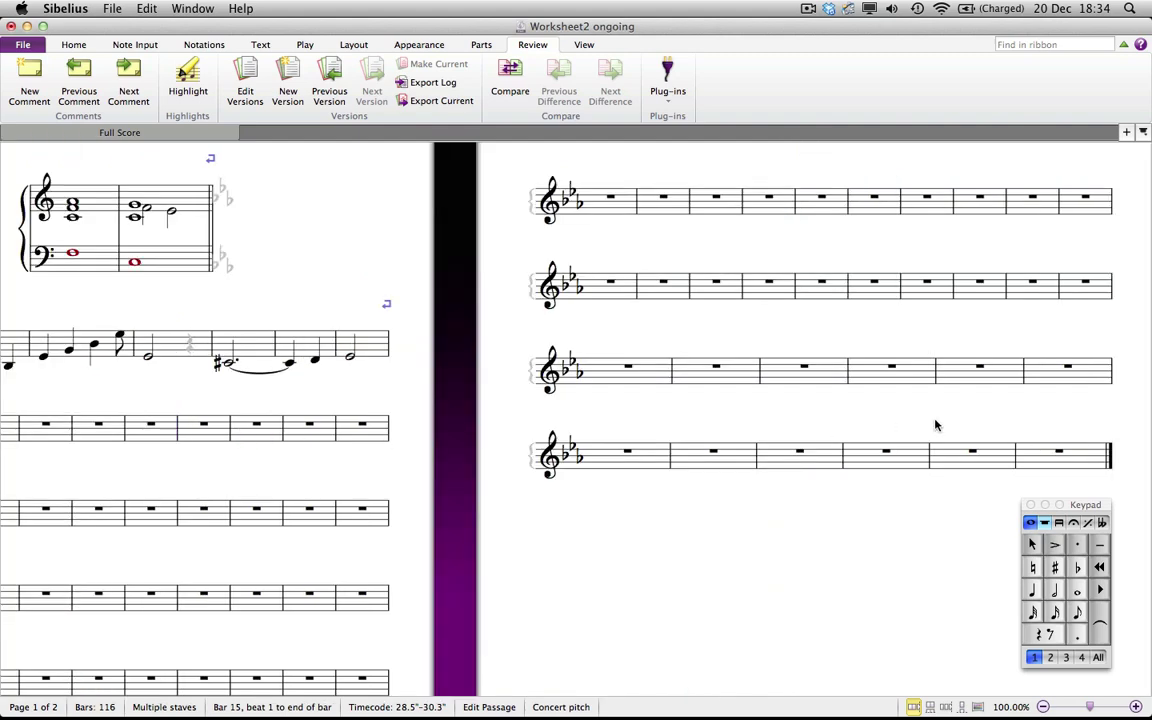
left_click(1089, 462, "shift")
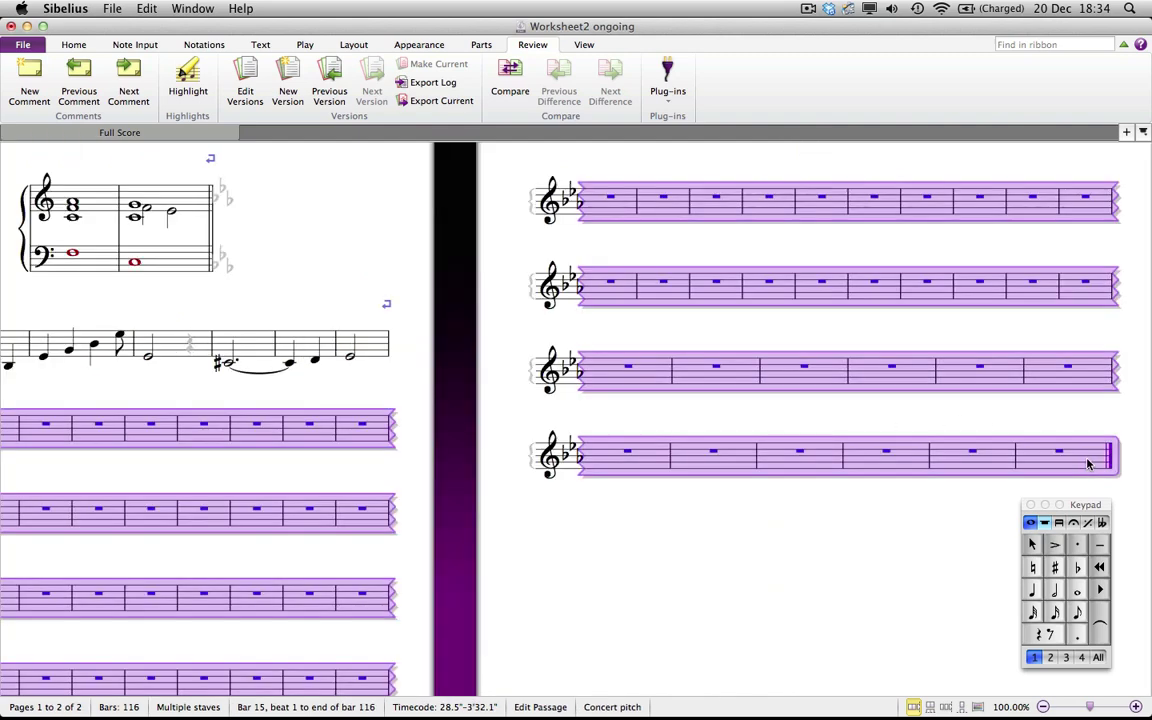